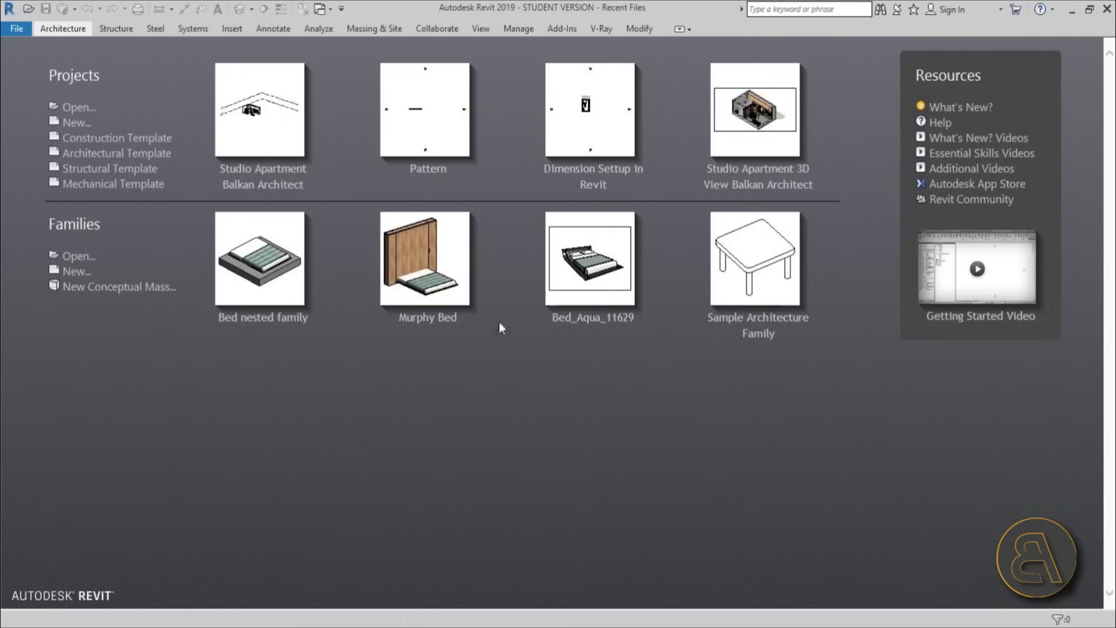
Step: Open the Studio Apartment Balkan Architect project from the recent files
click(276, 187)
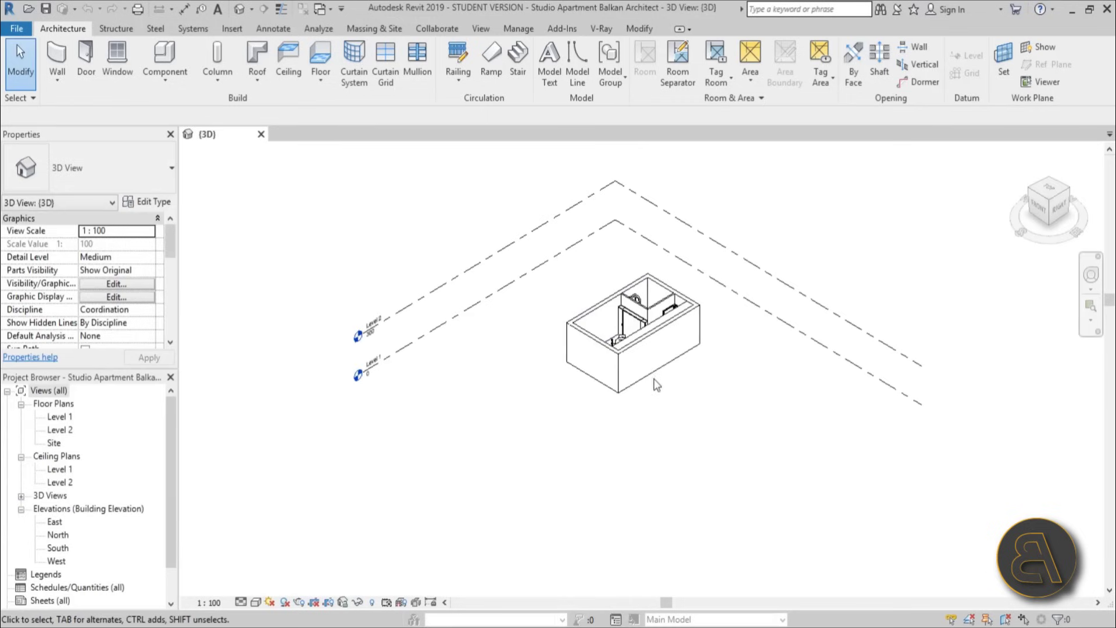
middle_drag(688, 400, 686, 397)
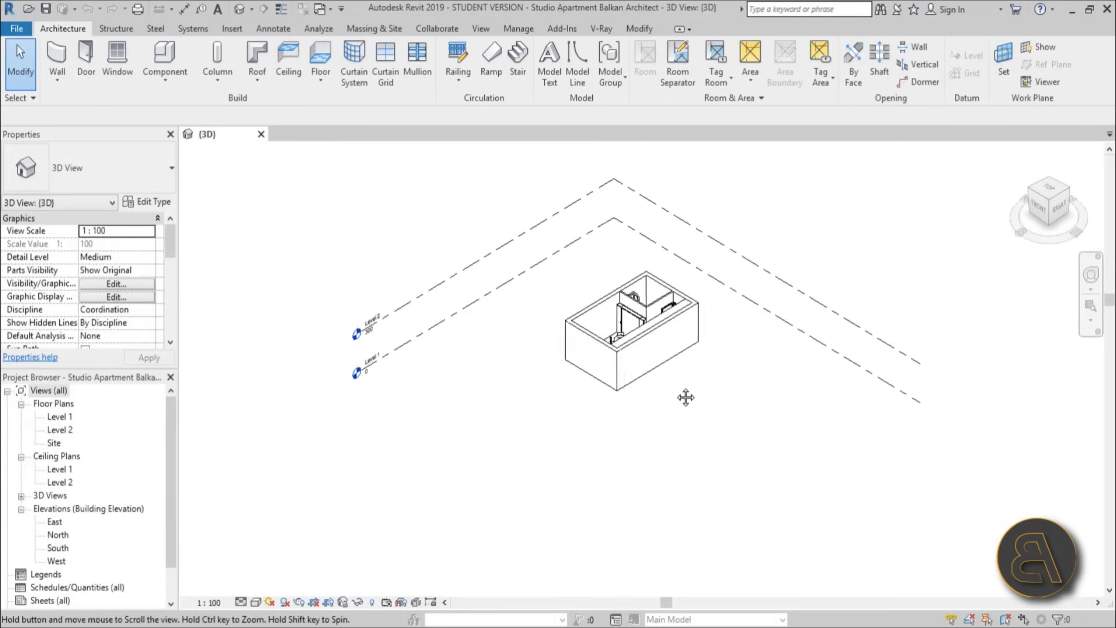
scroll(686, 397, up, 3)
middle_drag(662, 461, 662, 468)
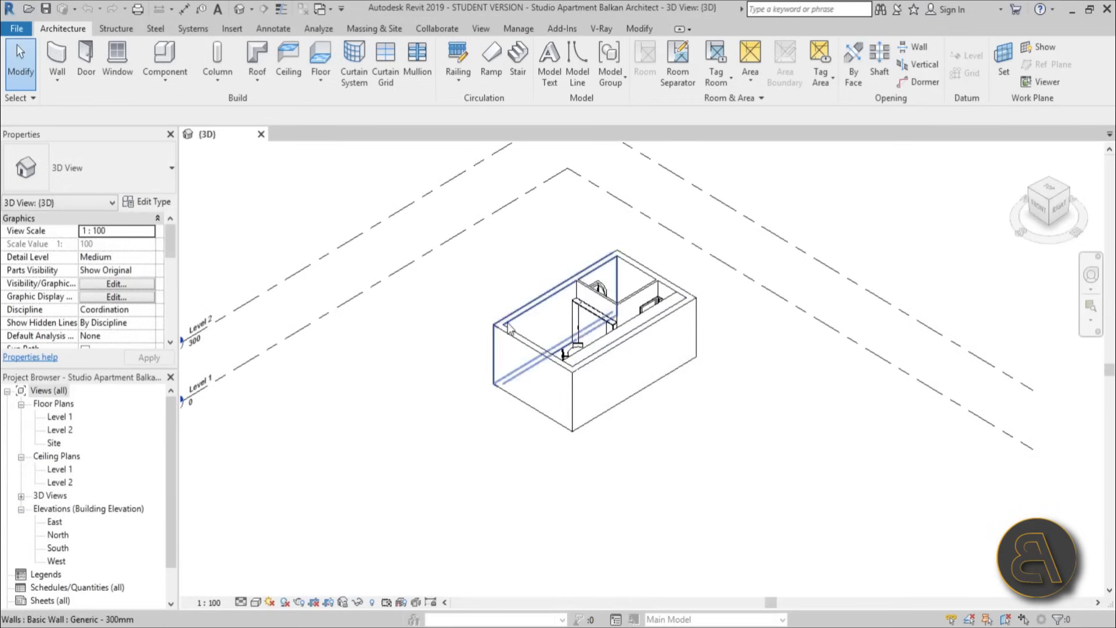
Step: Open the Level 1 floor plan and zoom in on the apartment
double_click(65, 416)
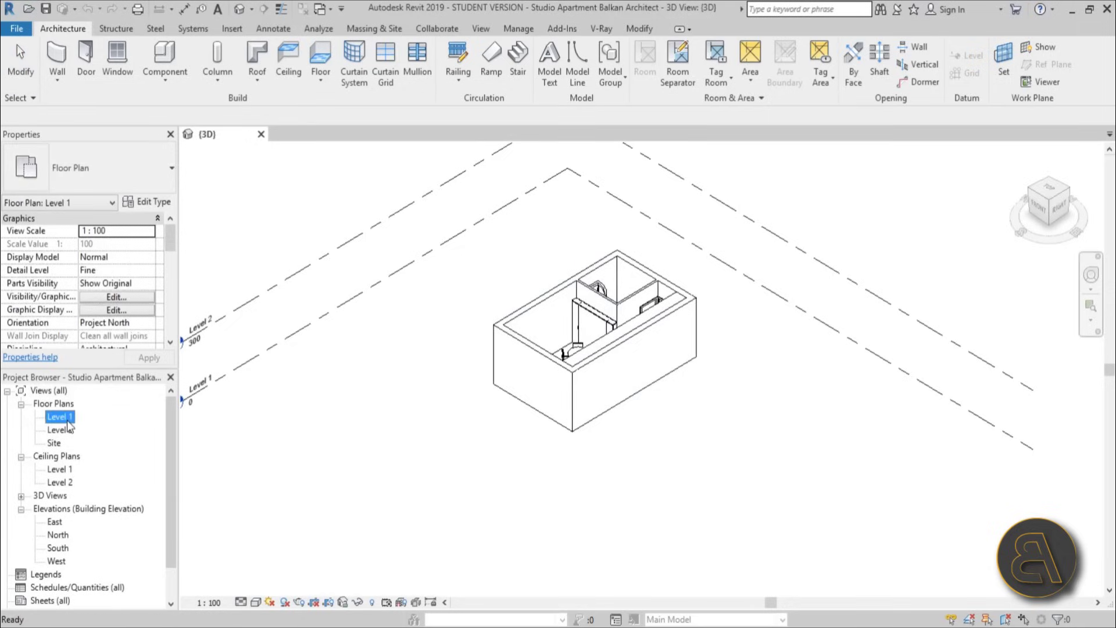
scroll(650, 337, up, 3)
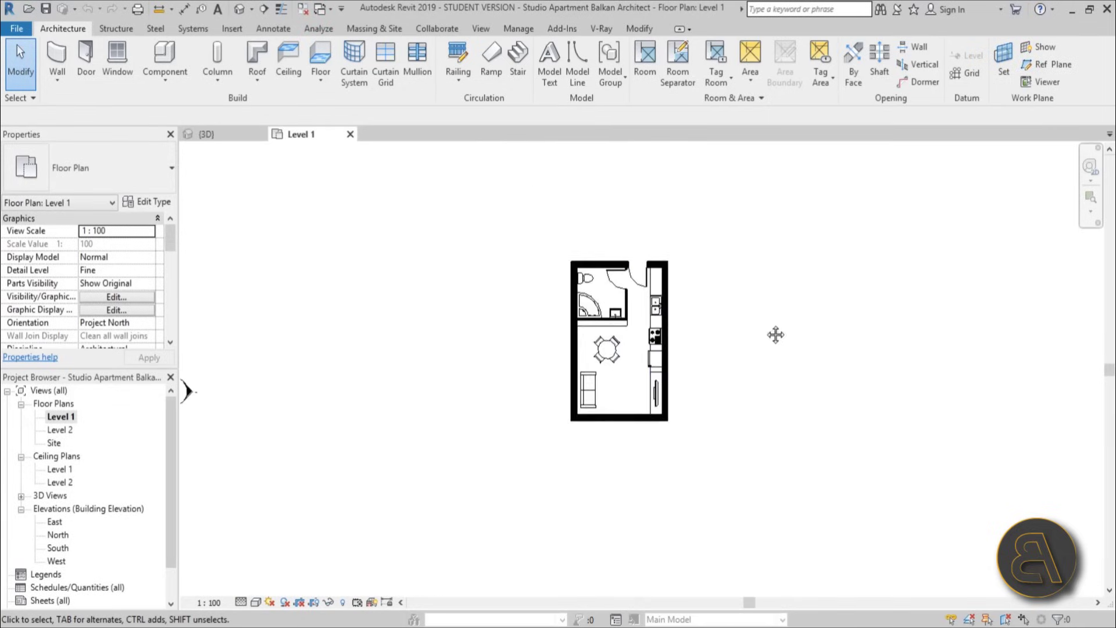
middle_drag(774, 334, 750, 361)
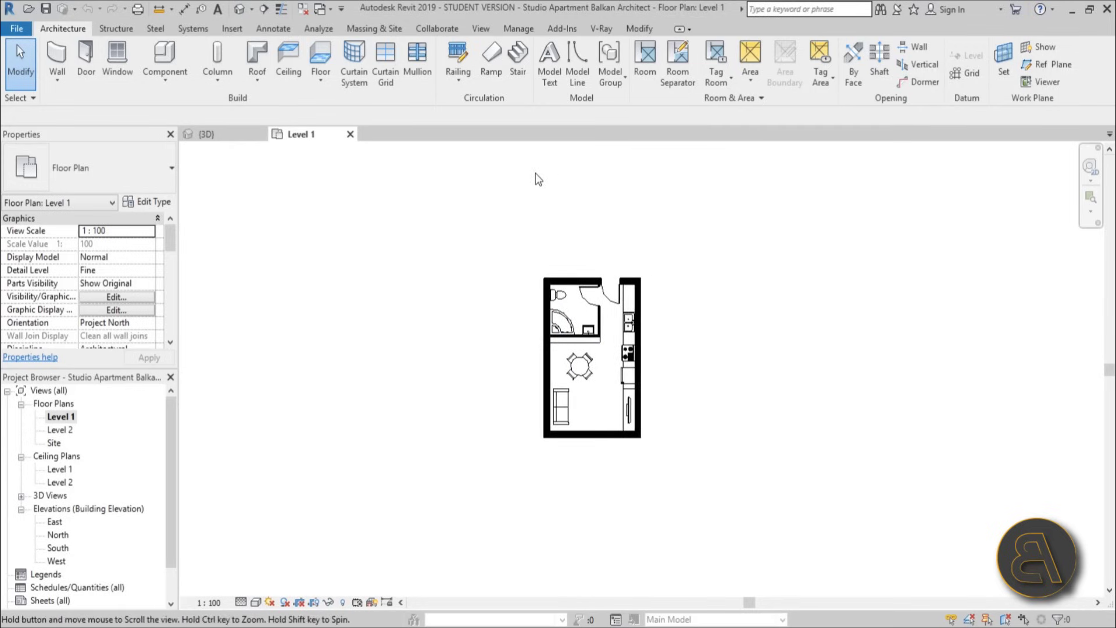
scroll(576, 233, up, 3)
scroll(581, 238, down, 2)
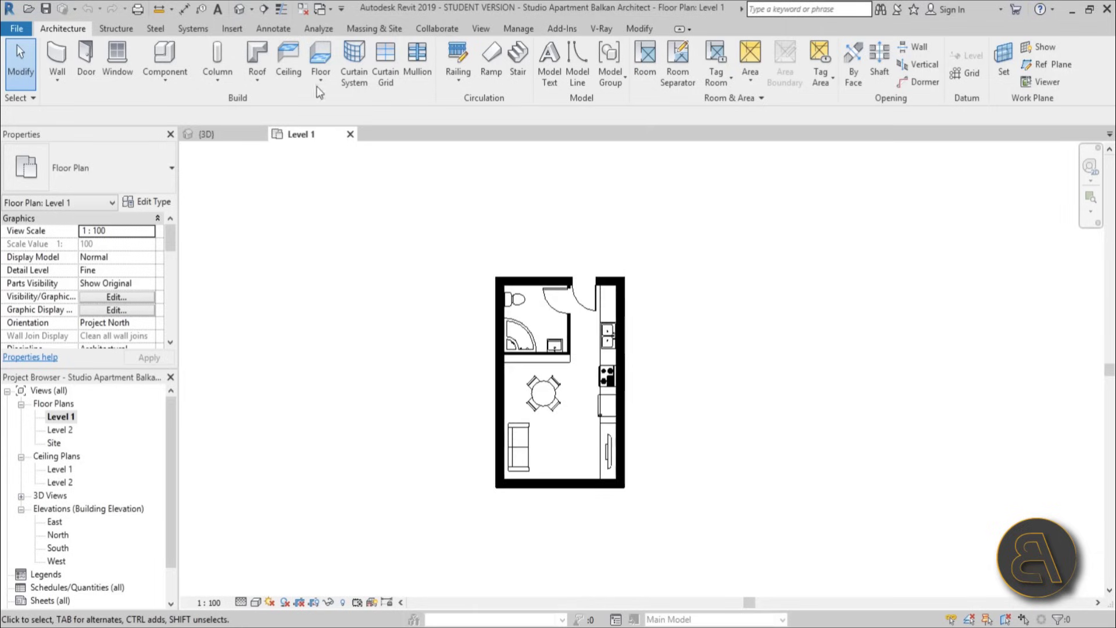
Step: Start Aligned Dimension (DI) with the pick option set to Entire Walls
click(273, 28)
key(d)
key(i)
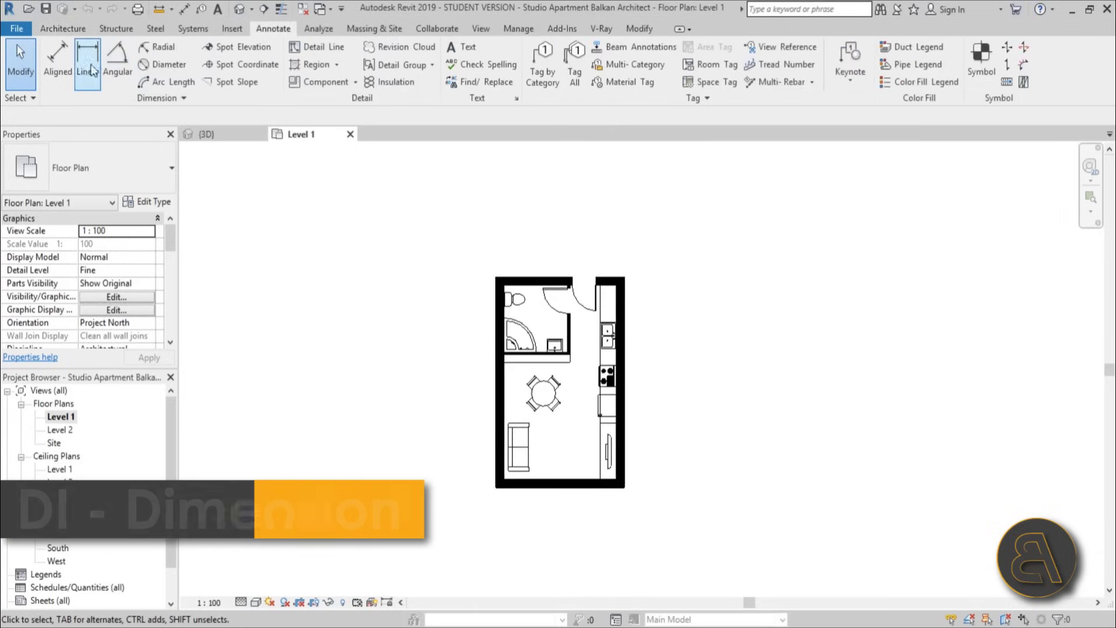
scroll(520, 283, up, 1)
scroll(520, 283, up, 1)
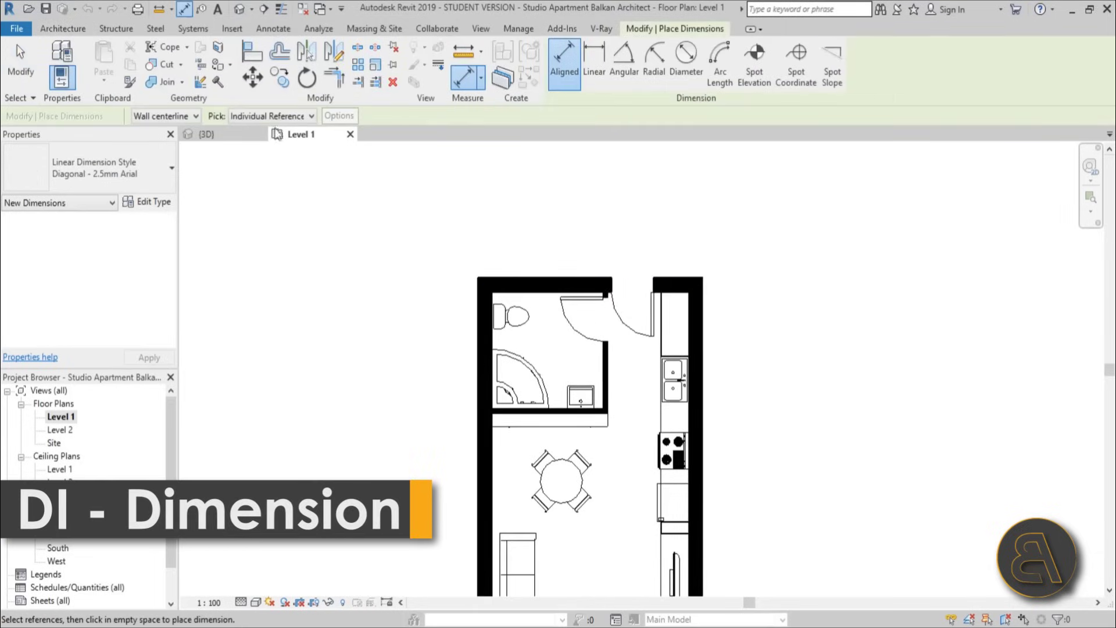
click(264, 116)
click(265, 142)
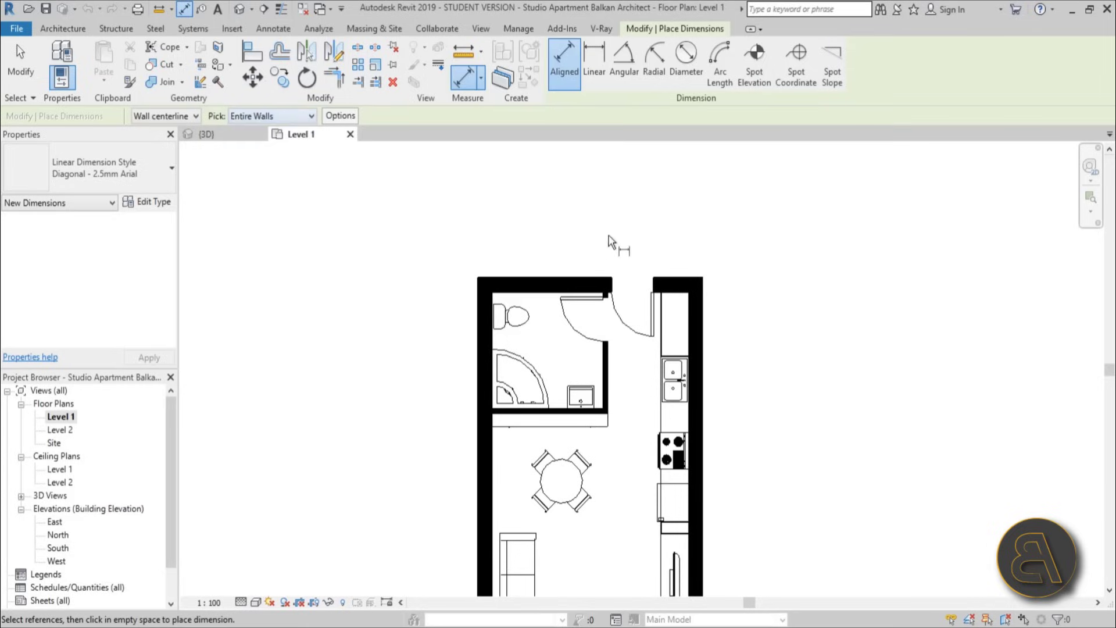
Step: Dimension the top wall (455) and the left and right walls (730 each)
click(562, 286)
click(581, 227)
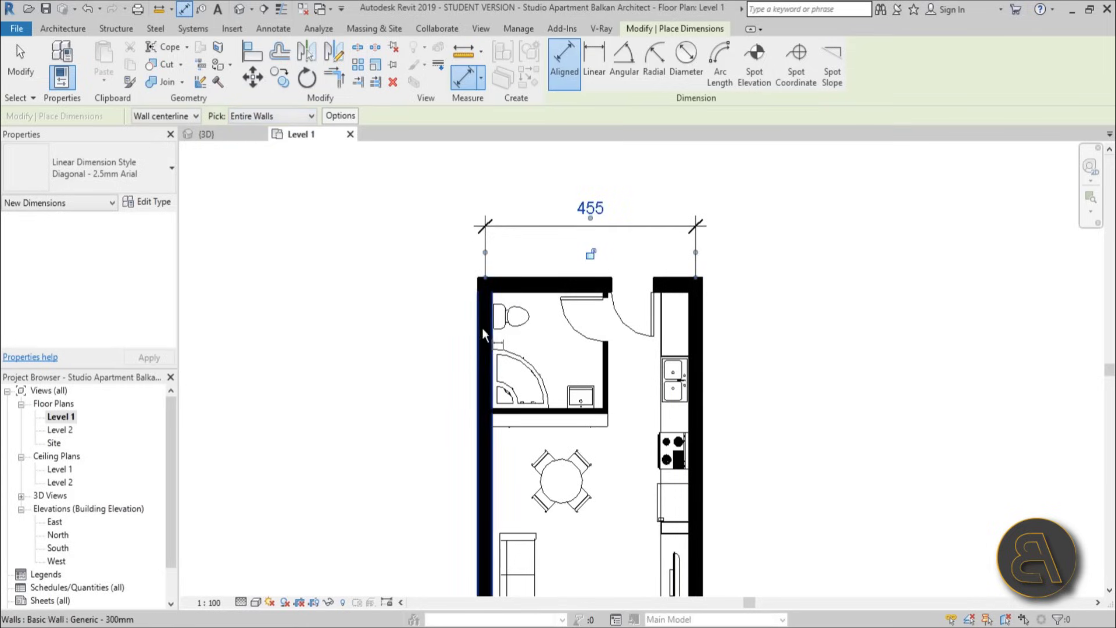
click(485, 331)
click(452, 338)
click(696, 356)
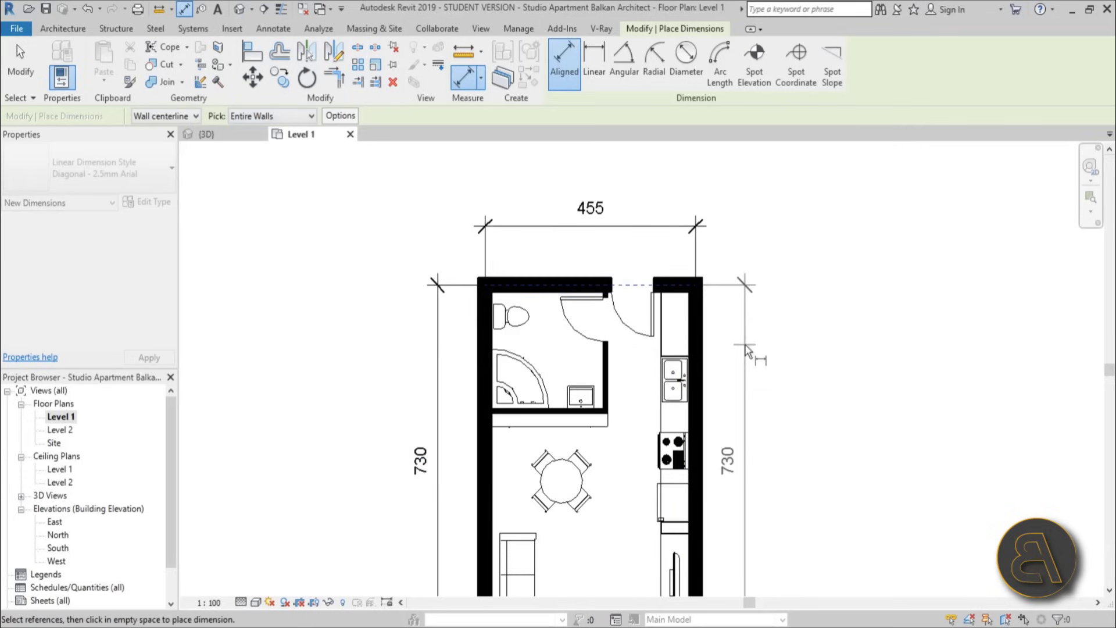
click(23, 67)
scroll(448, 470, down, 2)
scroll(448, 469, up, 2)
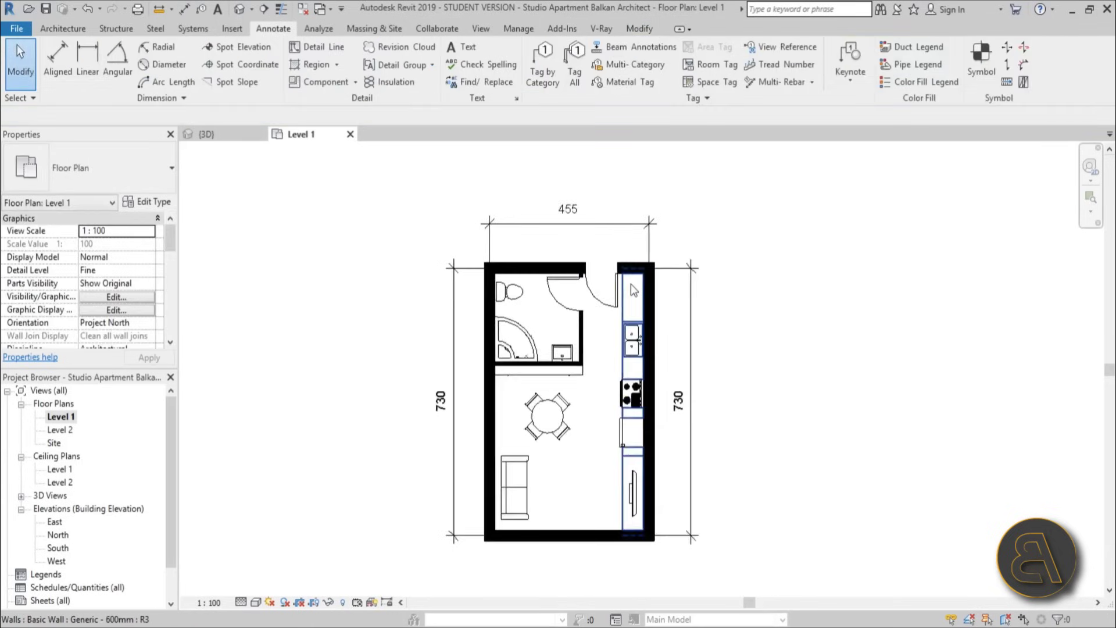
click(214, 603)
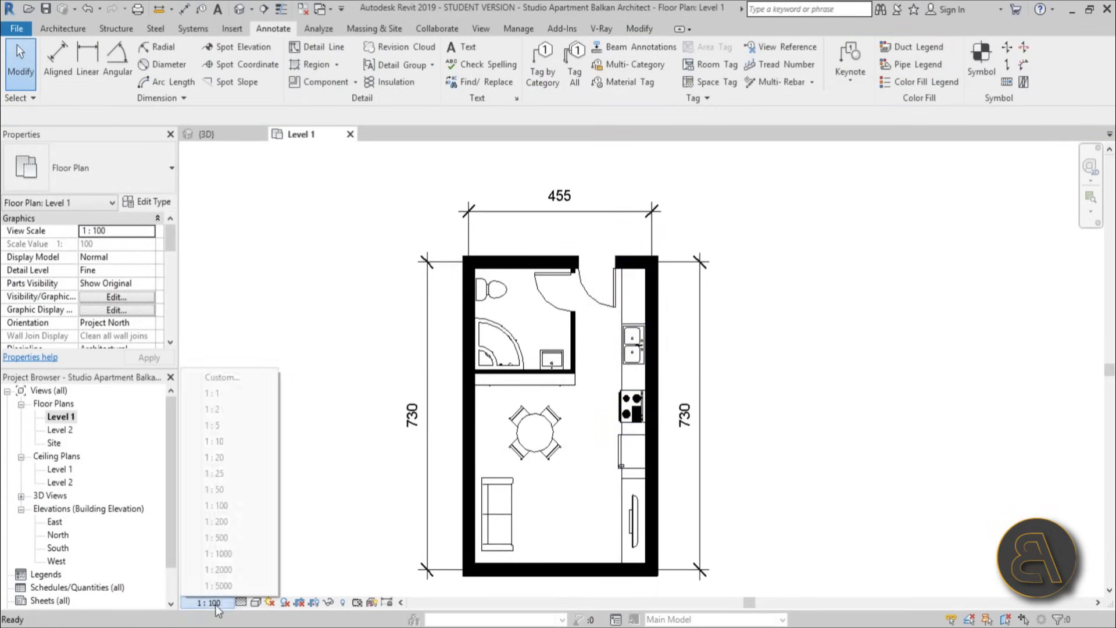
click(396, 468)
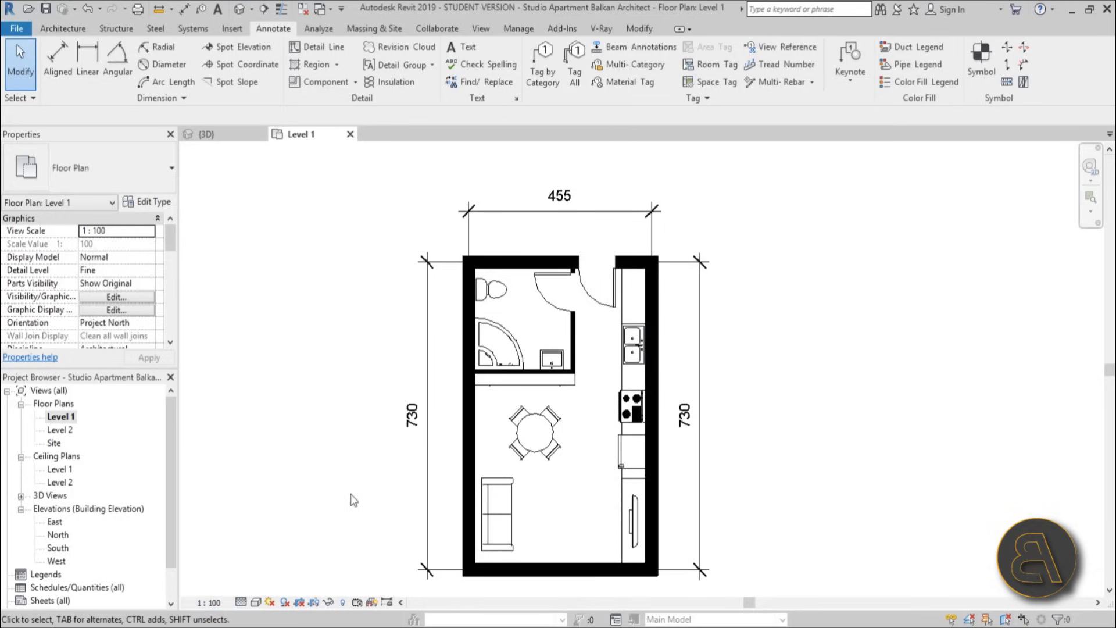
click(226, 603)
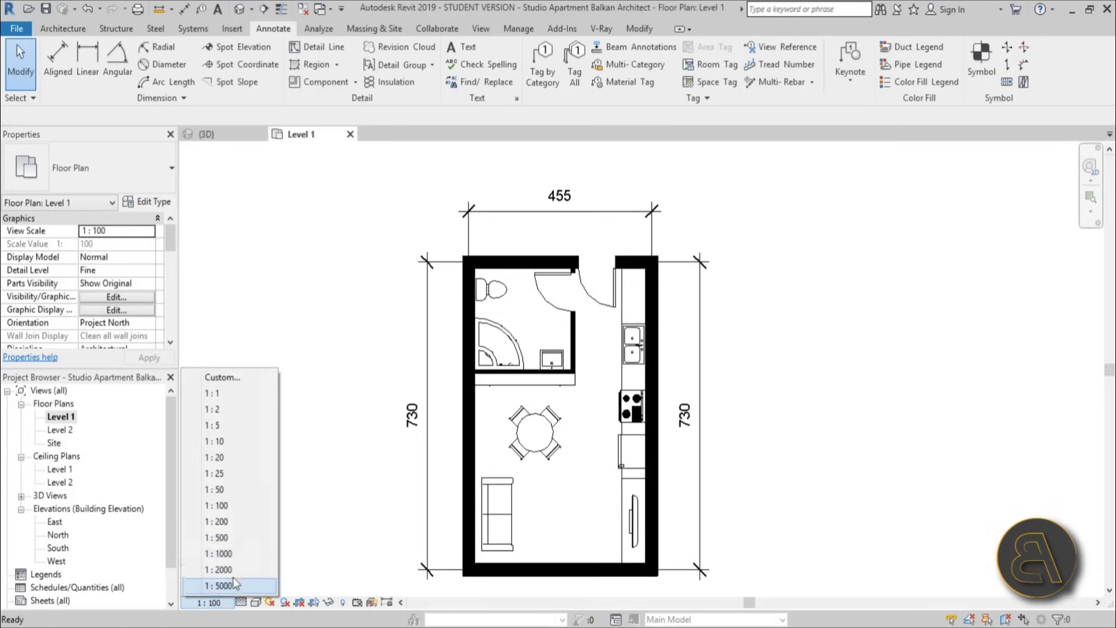
click(235, 490)
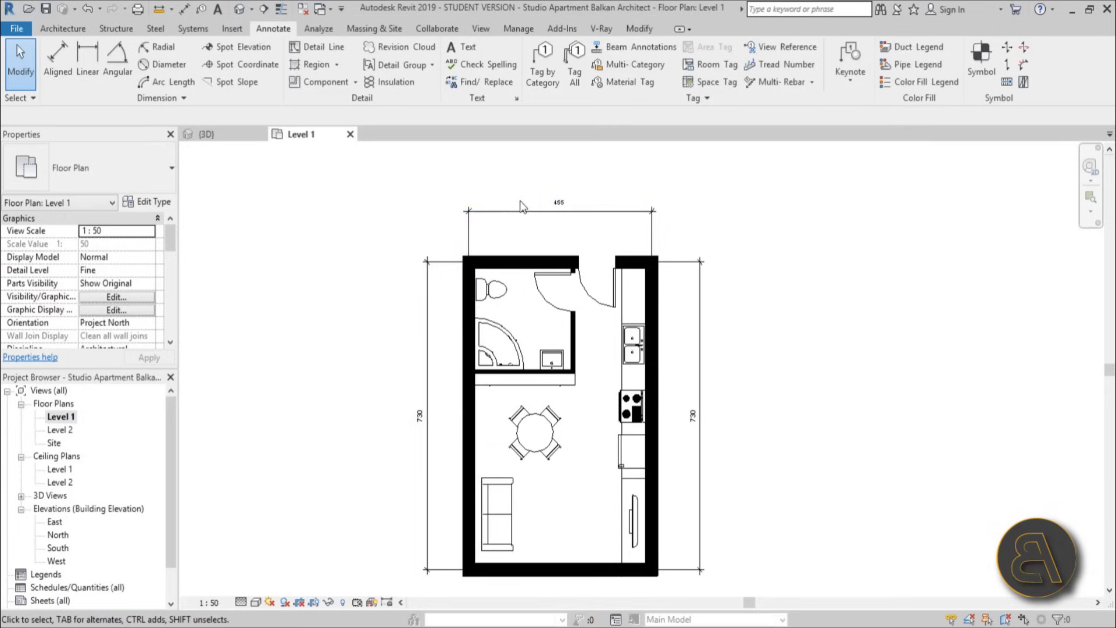
click(650, 224)
click(372, 356)
click(214, 604)
click(216, 505)
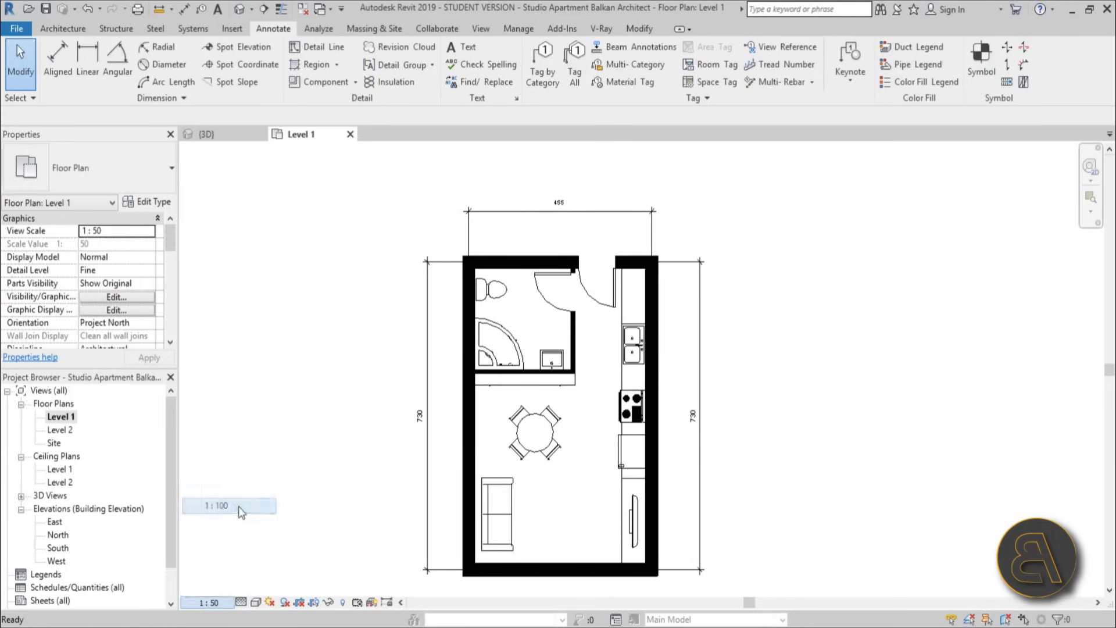
middle_drag(383, 345, 374, 342)
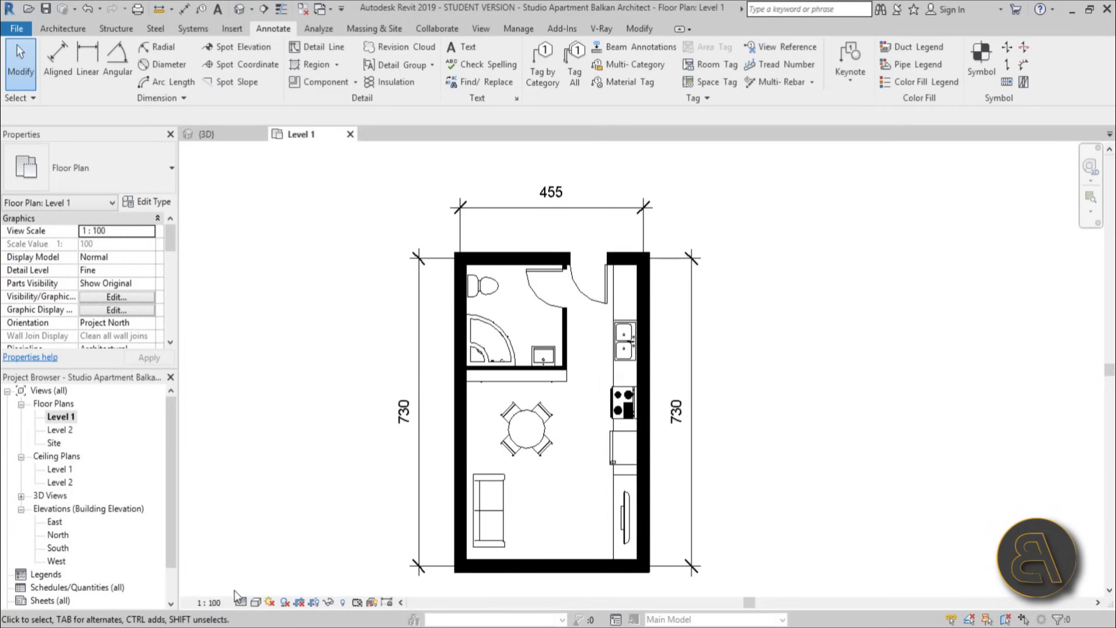
click(215, 603)
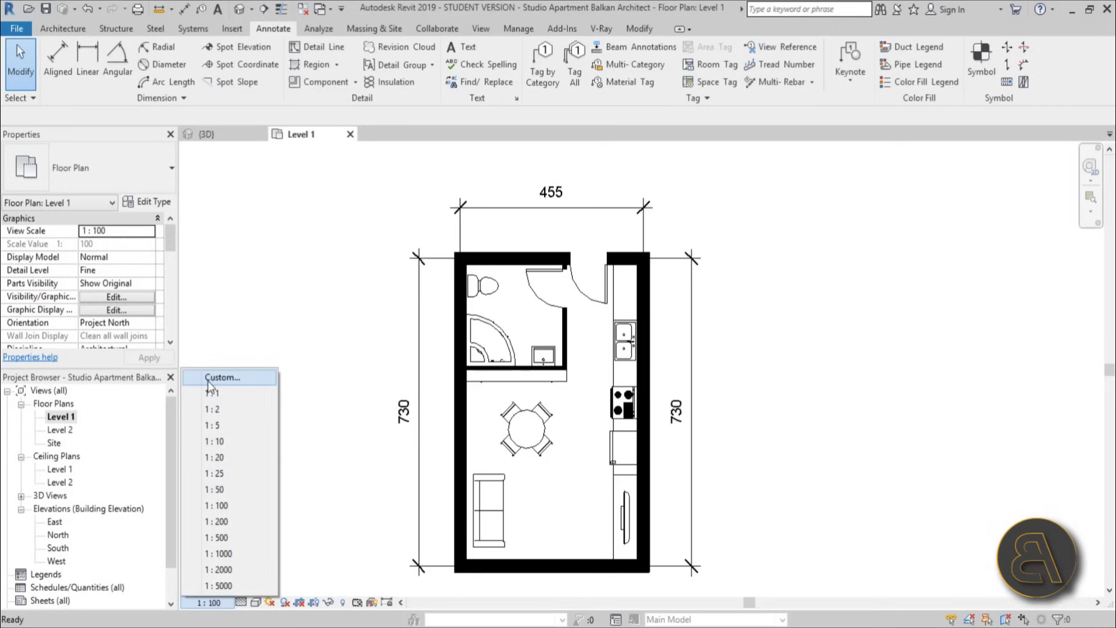
Step: Change the Level 1 View Scale from 1:100 to Custom with a scale value of 75
click(280, 323)
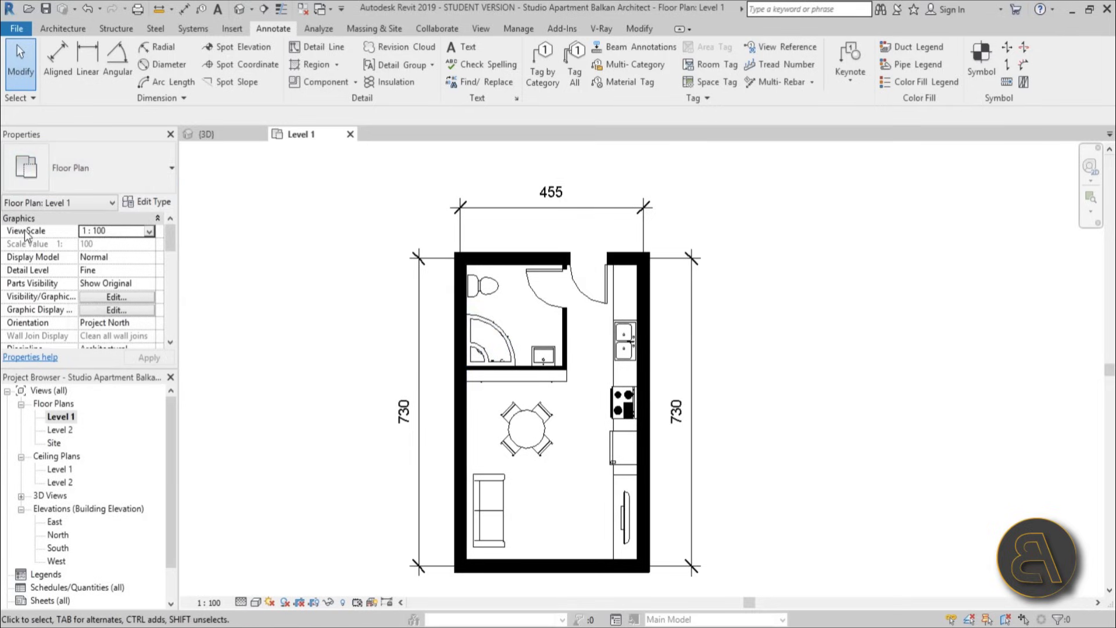
click(146, 234)
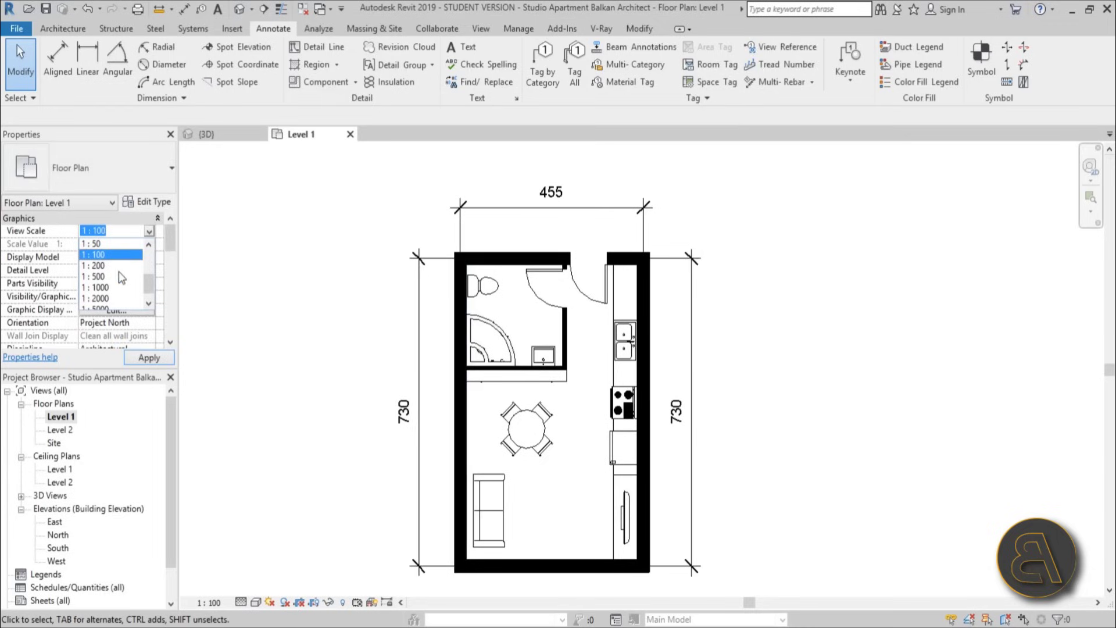
scroll(106, 248, up, 3)
click(93, 243)
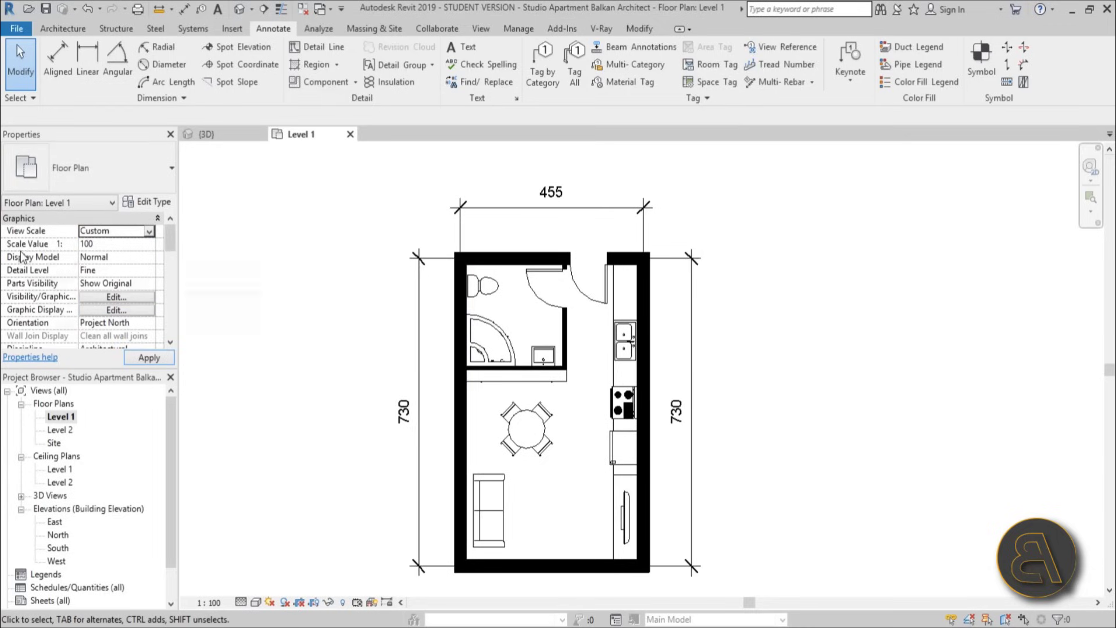
click(125, 244)
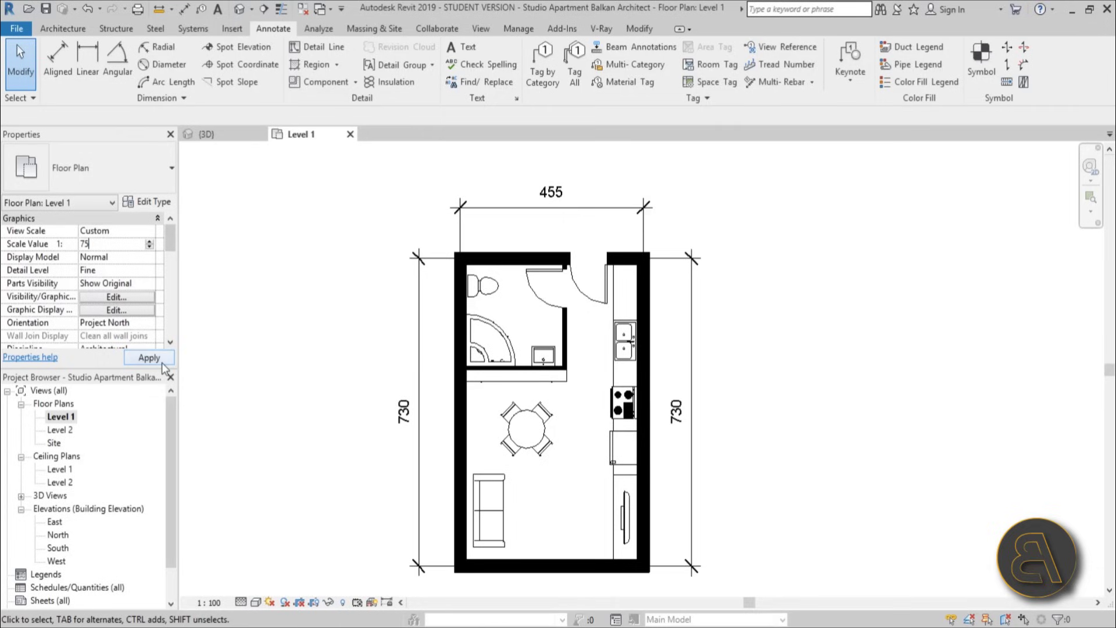
click(226, 601)
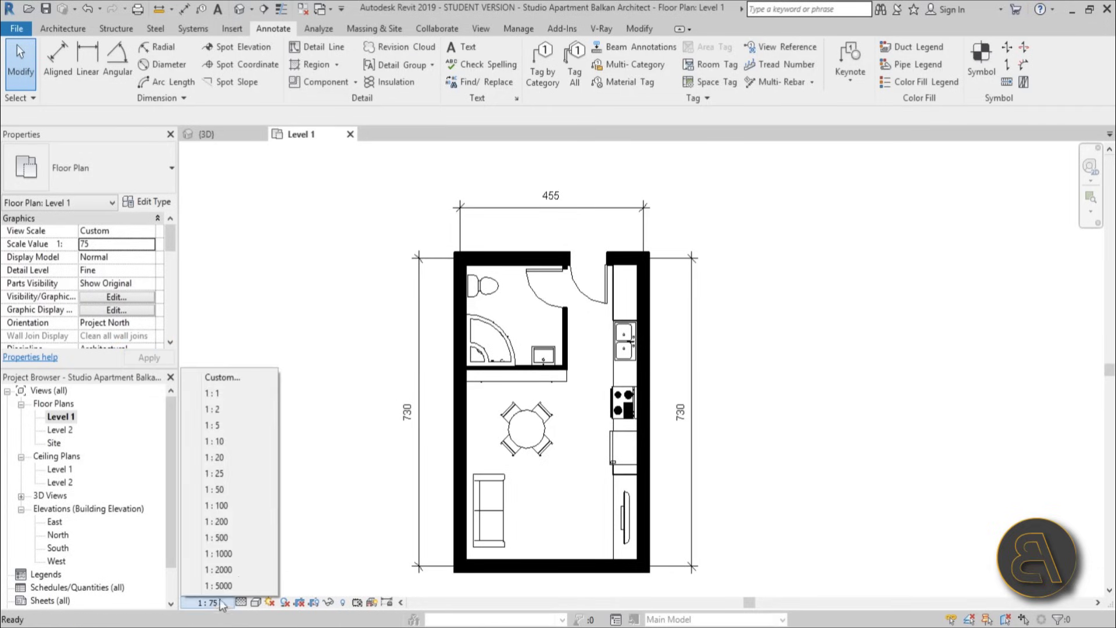
click(235, 377)
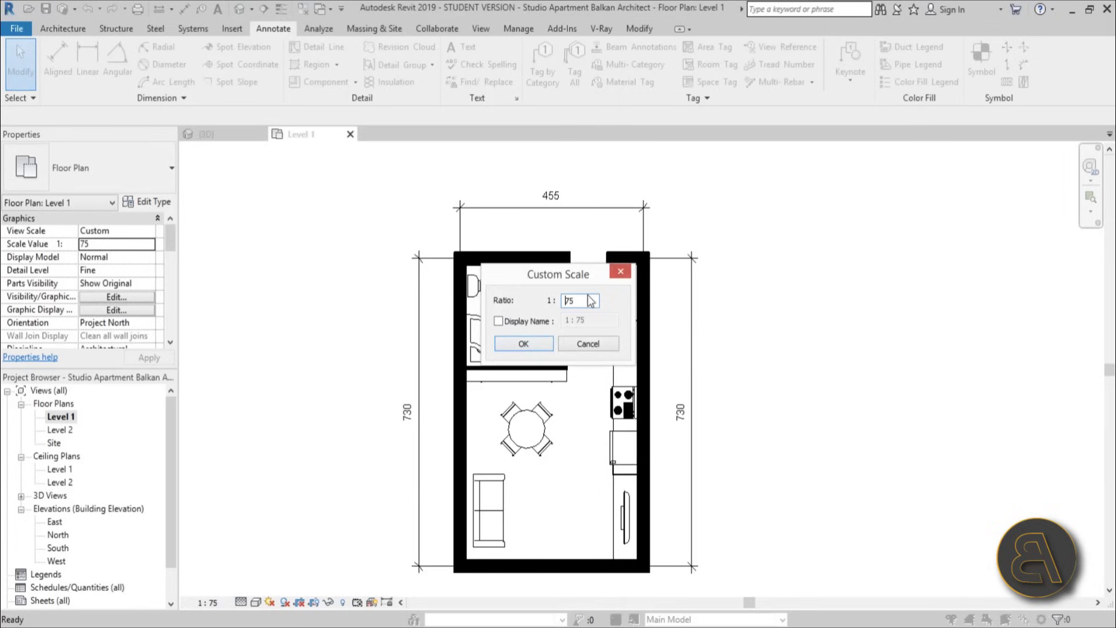
click(522, 321)
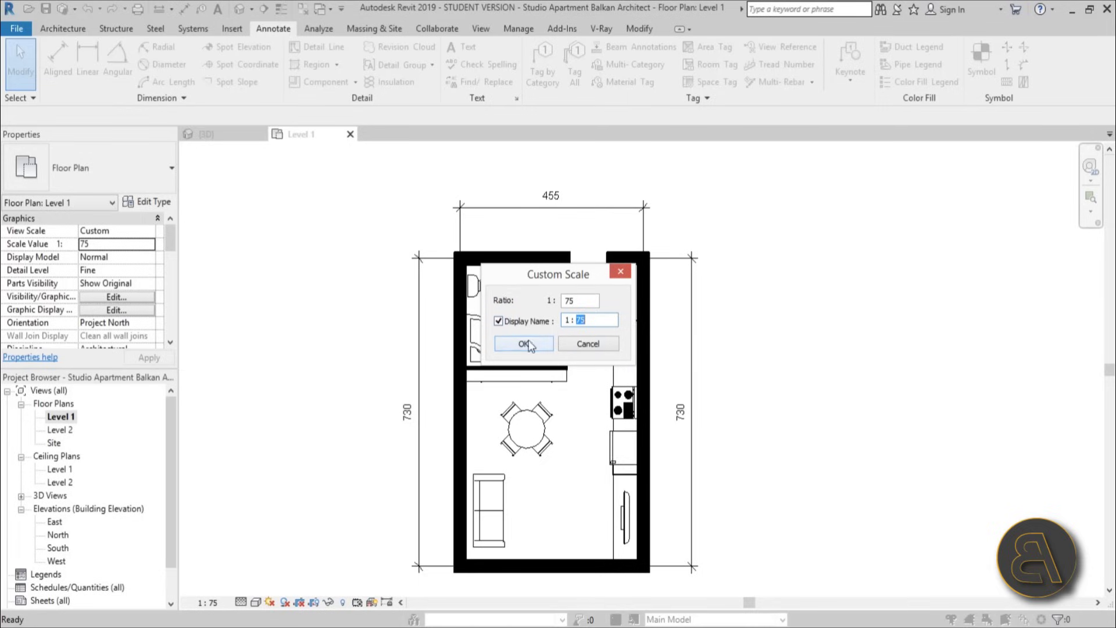
click(509, 322)
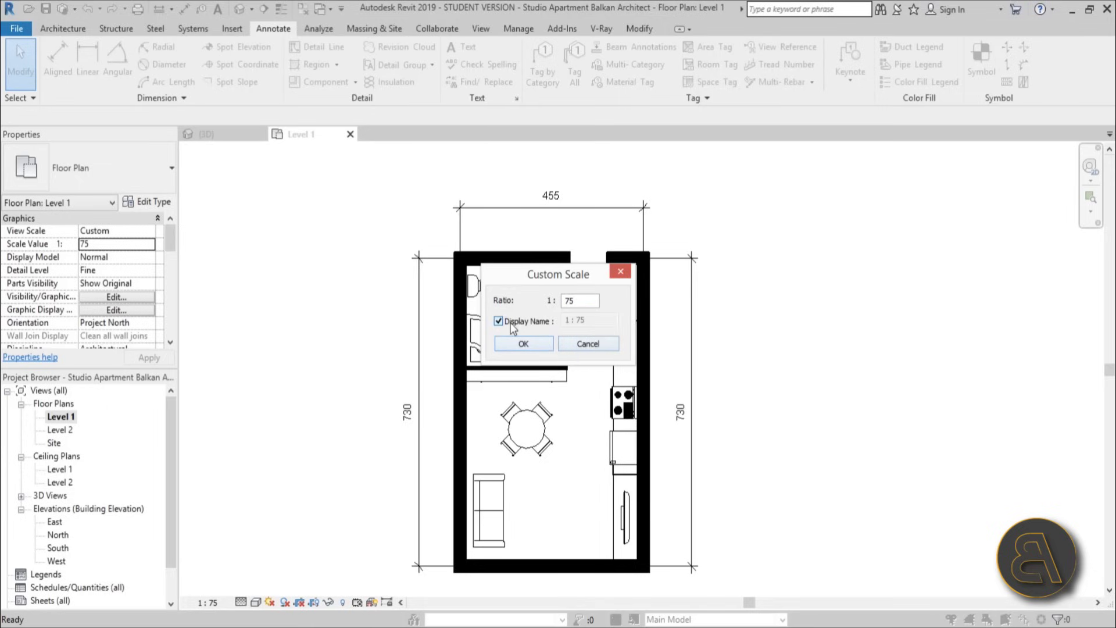
click(587, 344)
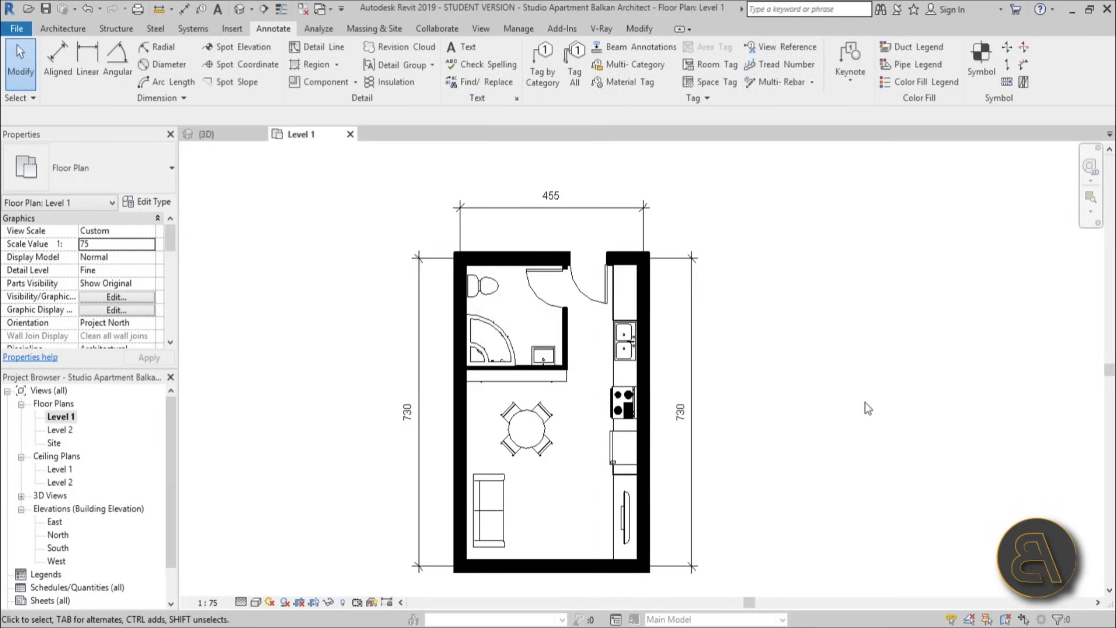
Step: Start a new sheet from Sheets (all) in the Project Browser
scroll(843, 308, down, 6)
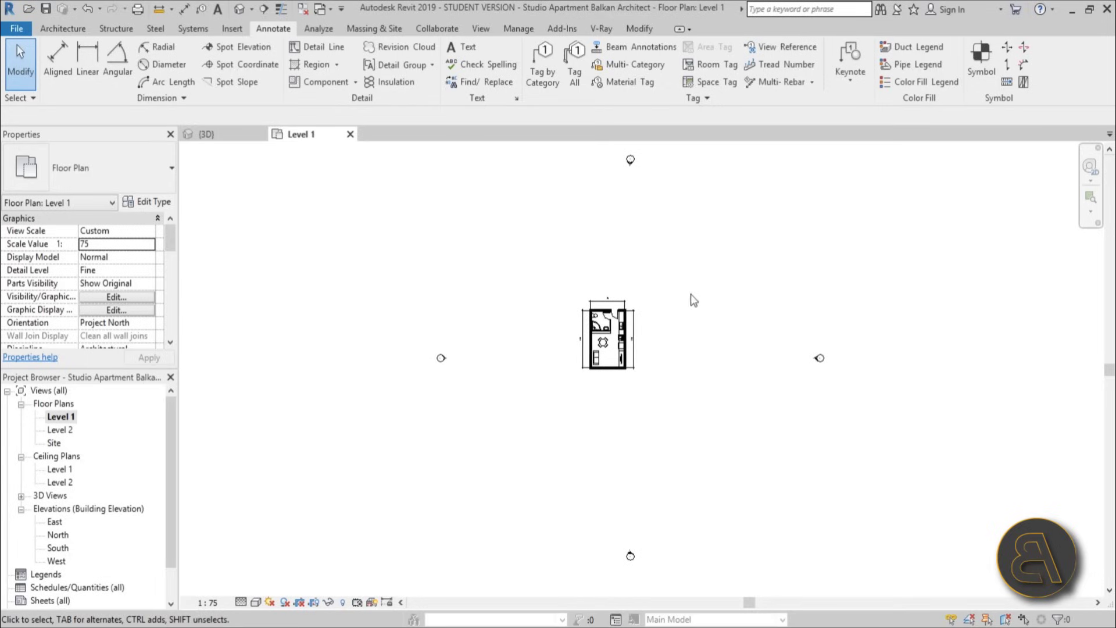
scroll(642, 317, up, 2)
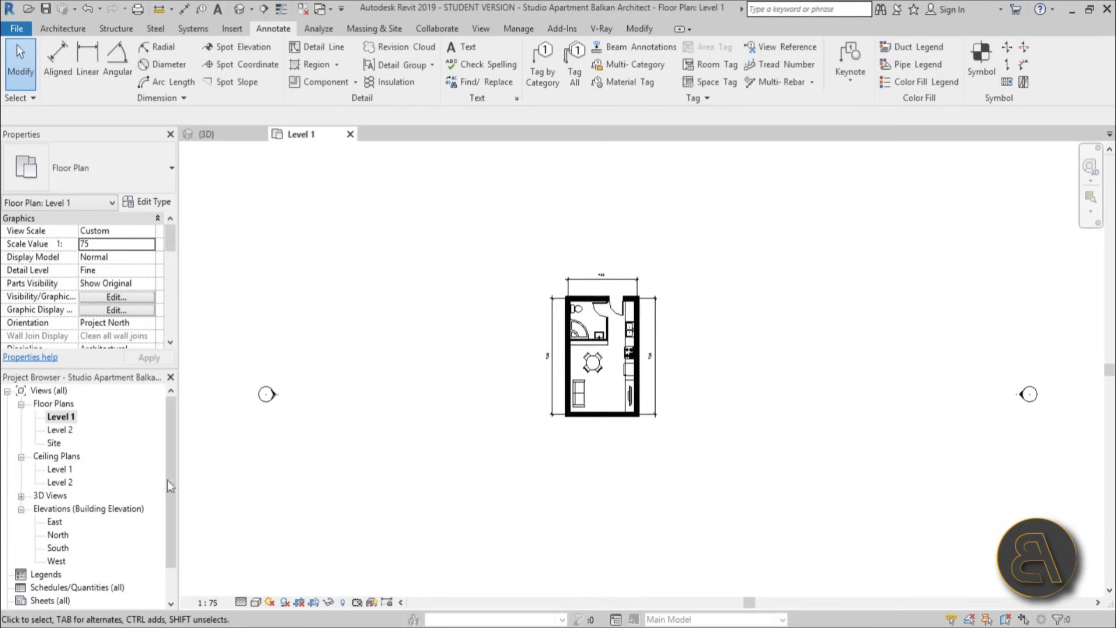
drag(173, 480, 174, 505)
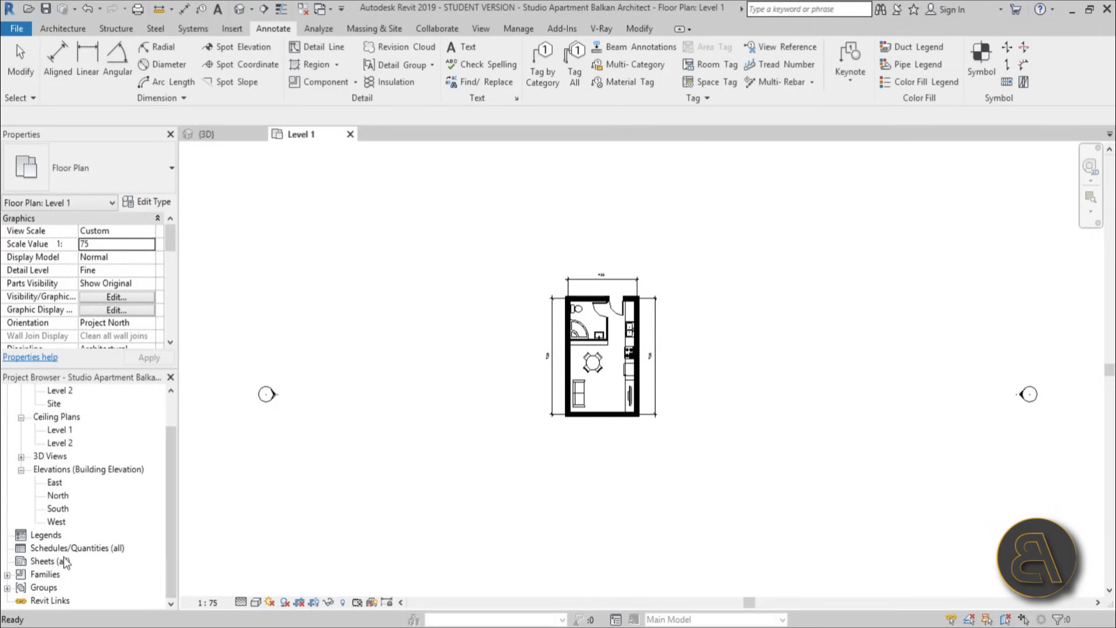
right_click(50, 564)
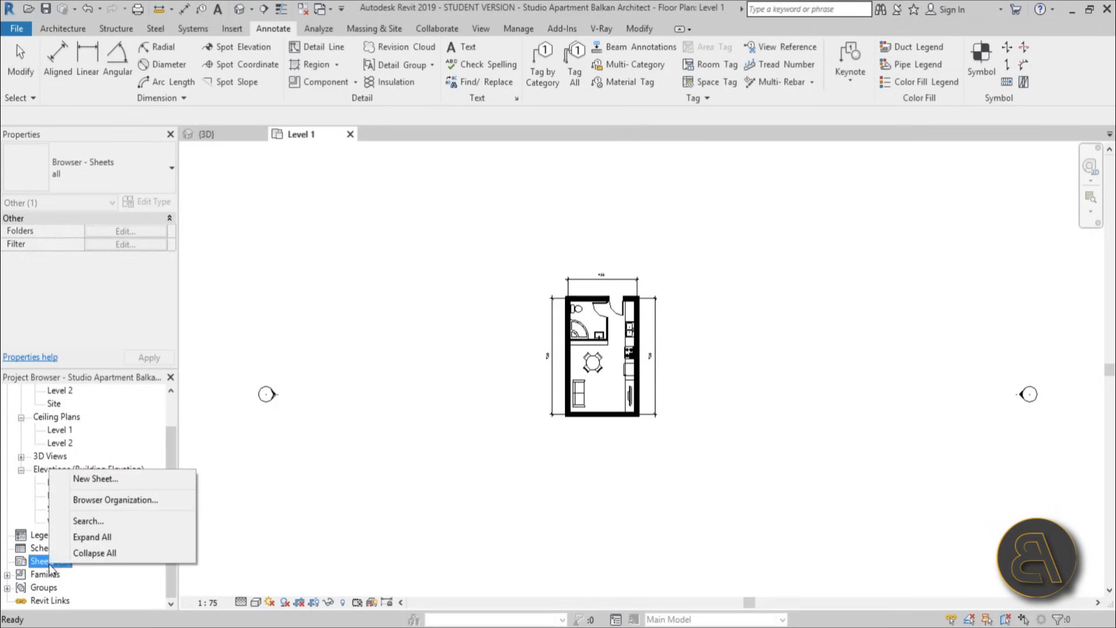
click(108, 480)
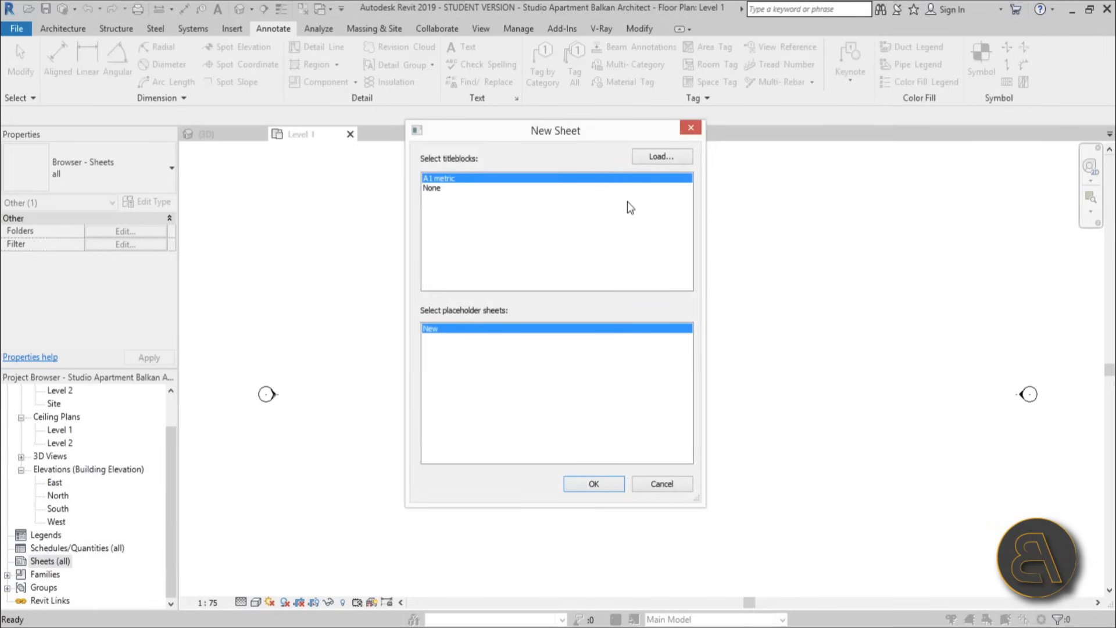
Step: Load the A4 metric titleblock from Libraries > US Metric > Titleblocks
click(653, 161)
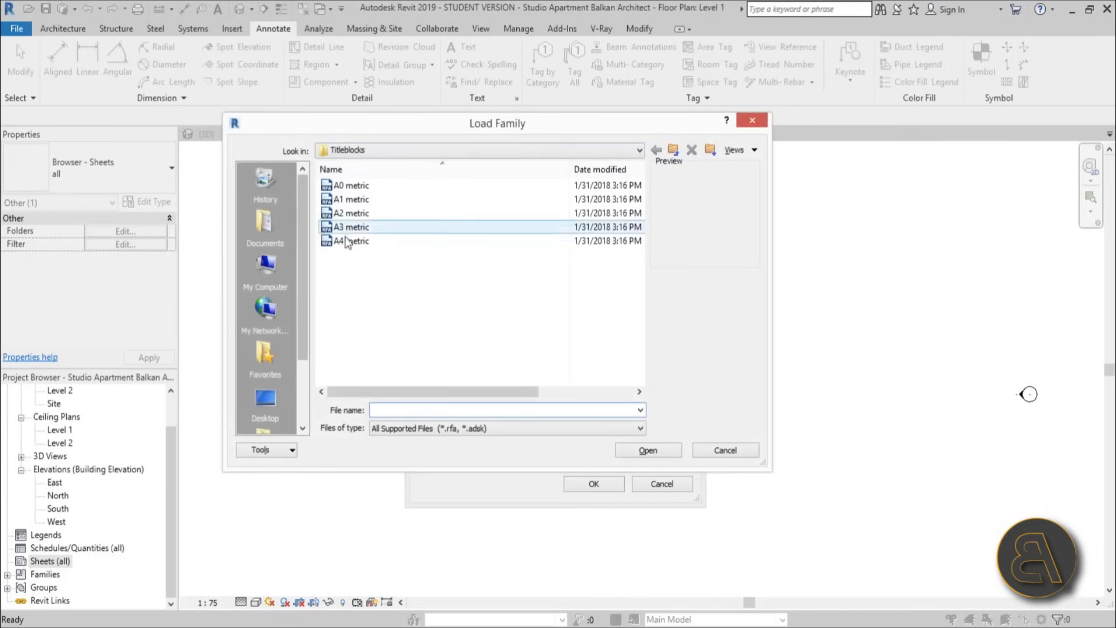
click(679, 151)
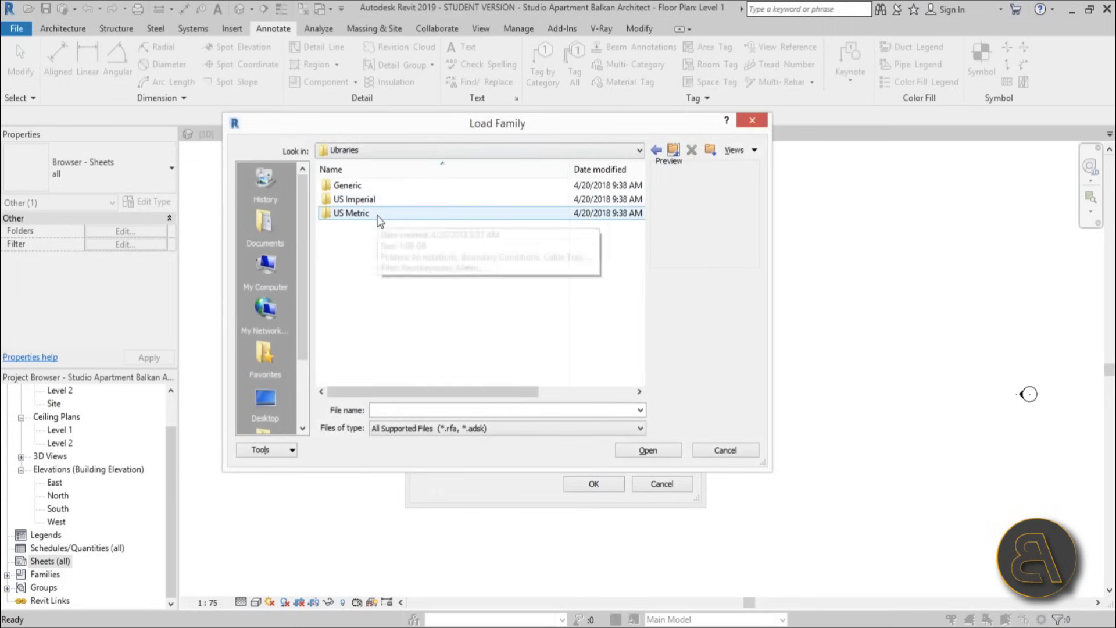
double_click(352, 213)
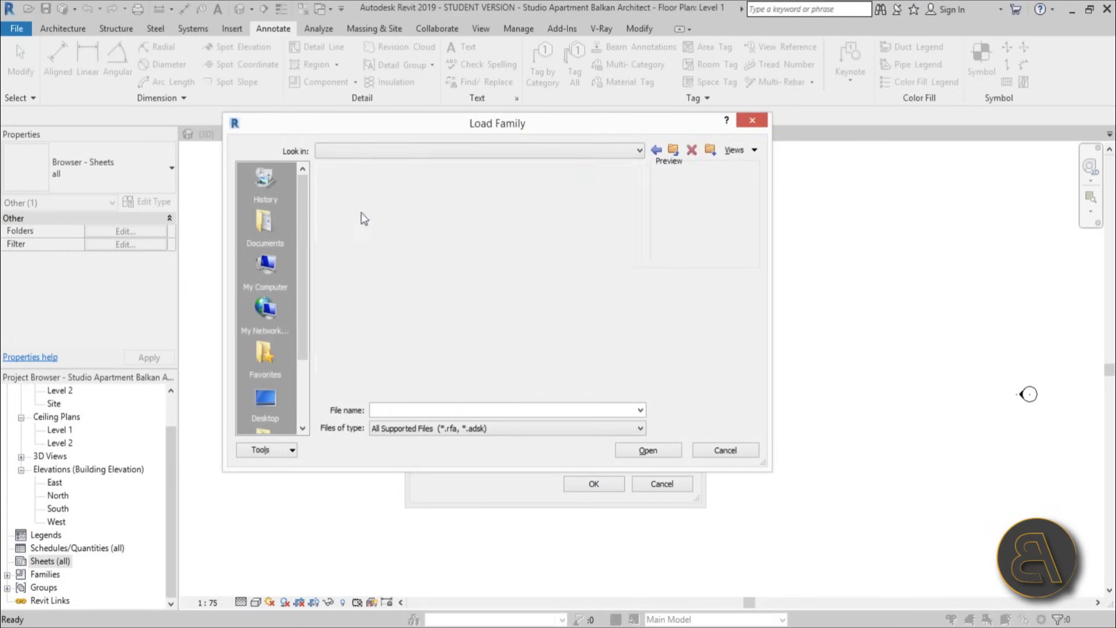
drag(643, 211, 641, 337)
double_click(357, 351)
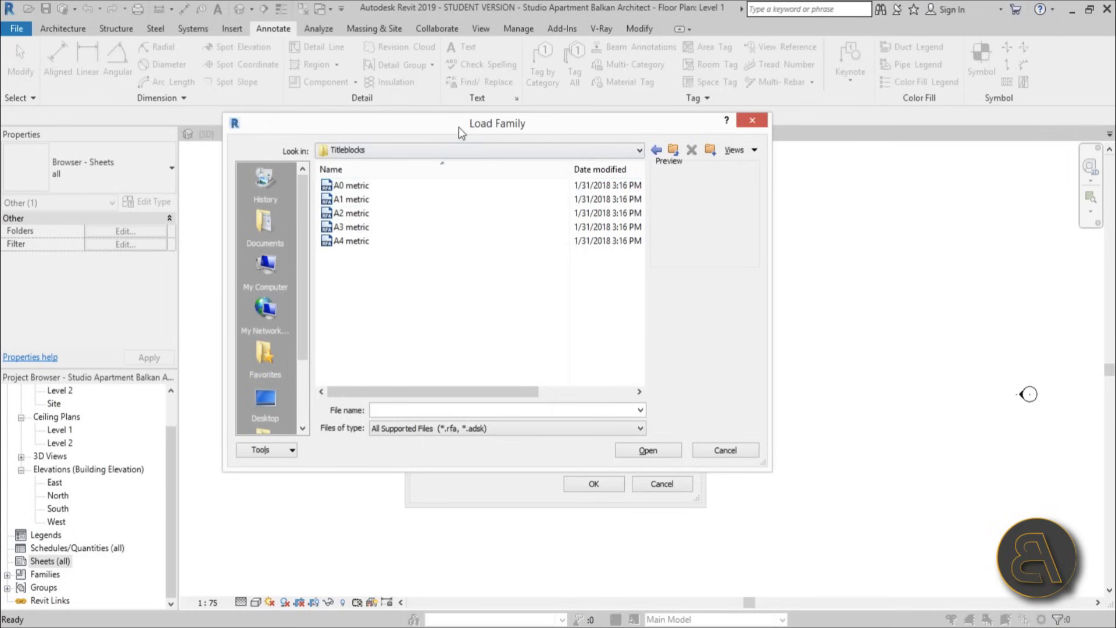
drag(459, 126, 505, 172)
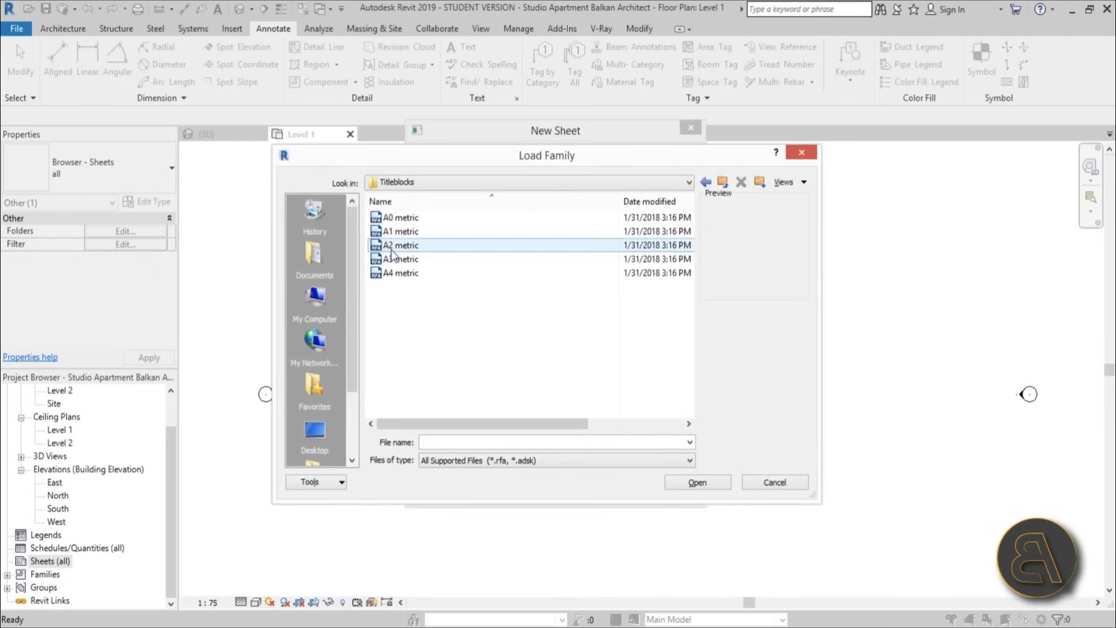
click(407, 278)
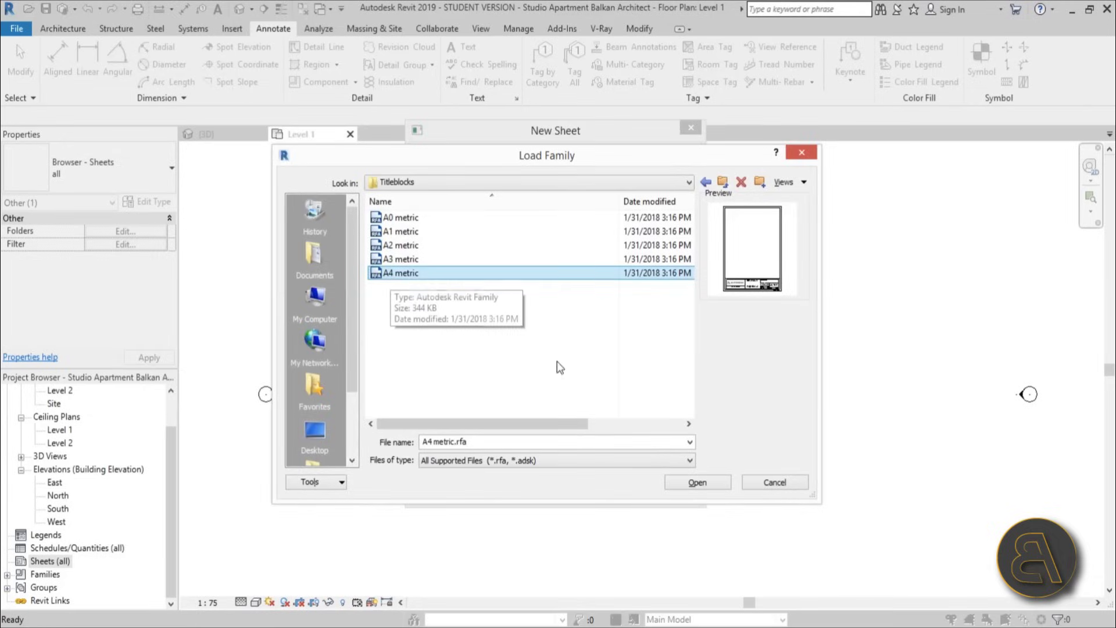
click(698, 482)
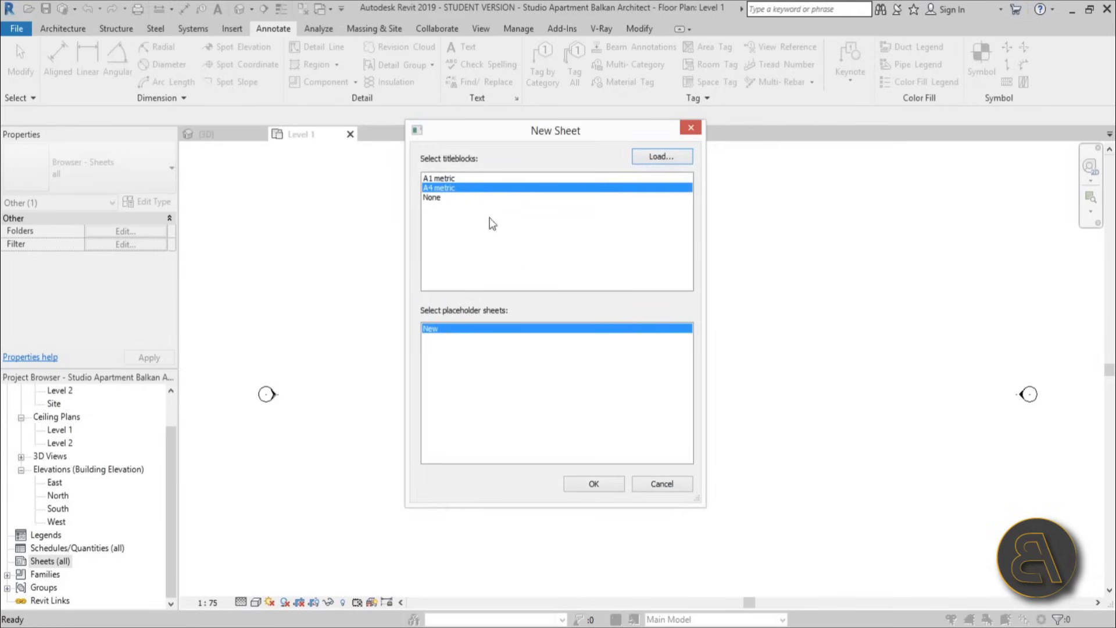
Step: Create sheet A101 using the A4 metric titleblock
click(600, 487)
middle_drag(507, 336, 555, 341)
drag(172, 478, 172, 424)
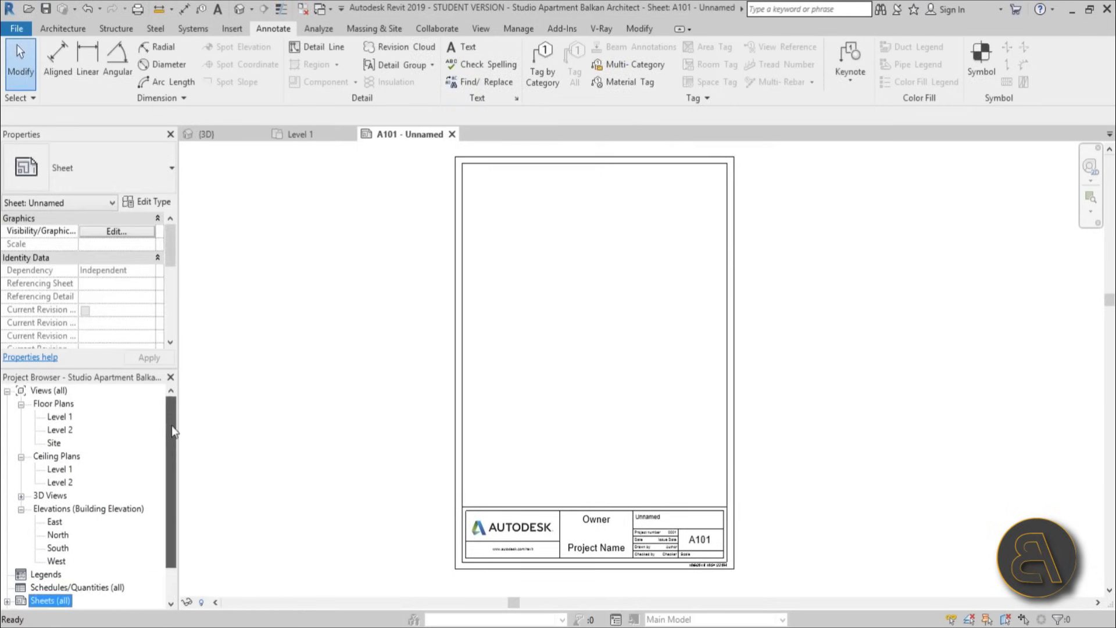
Step: Place the Level 1 floor plan as a viewport on sheet A101
click(61, 416)
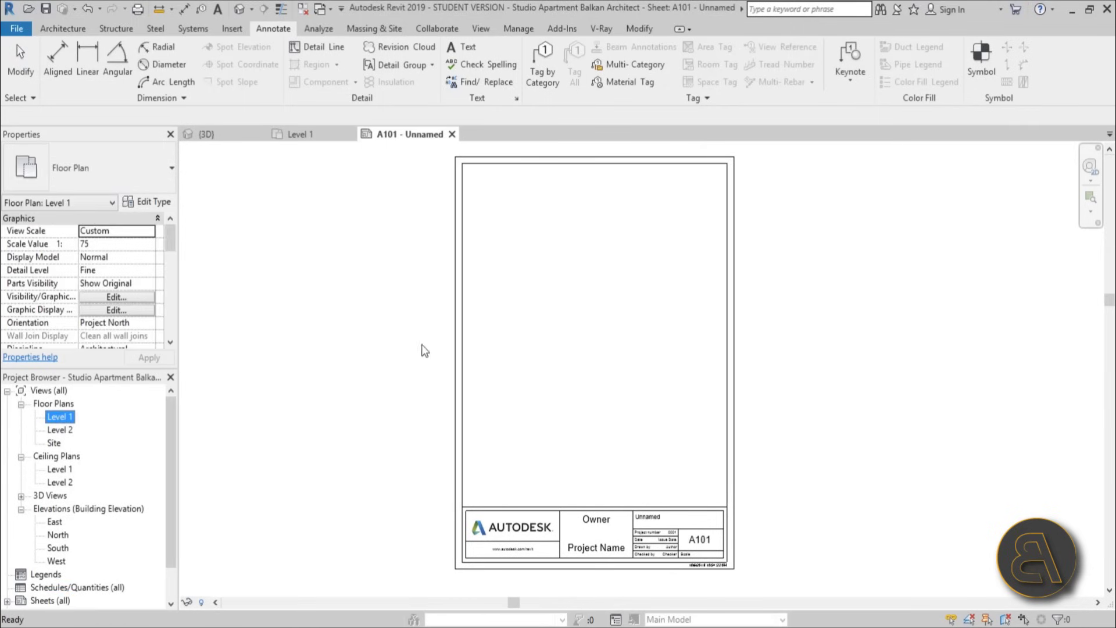
drag(611, 334, 620, 326)
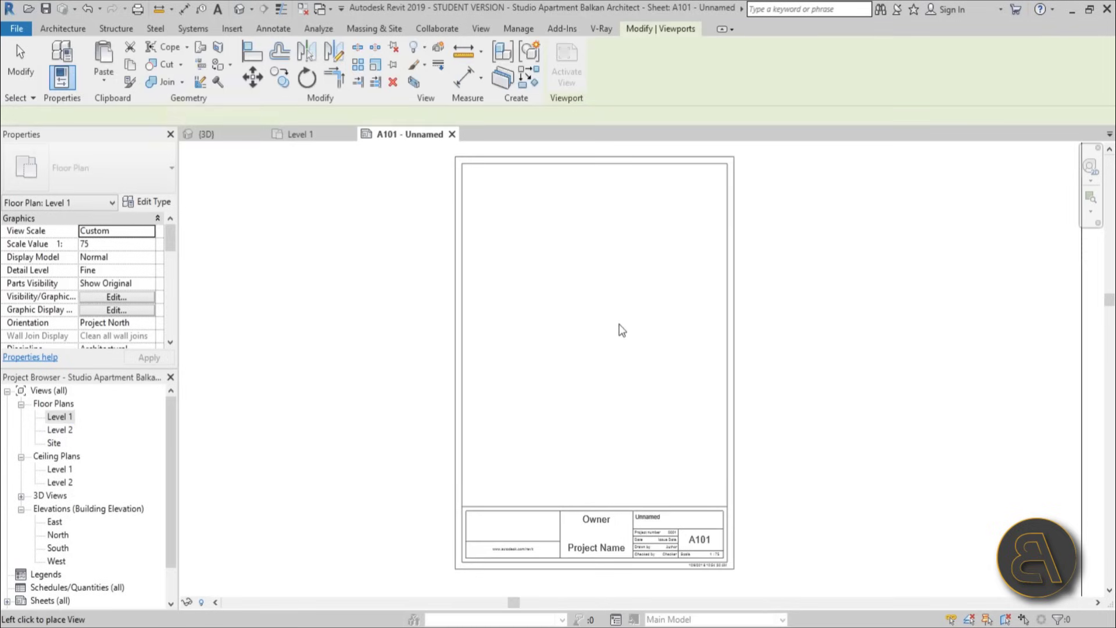
click(615, 346)
scroll(734, 434, down, 6)
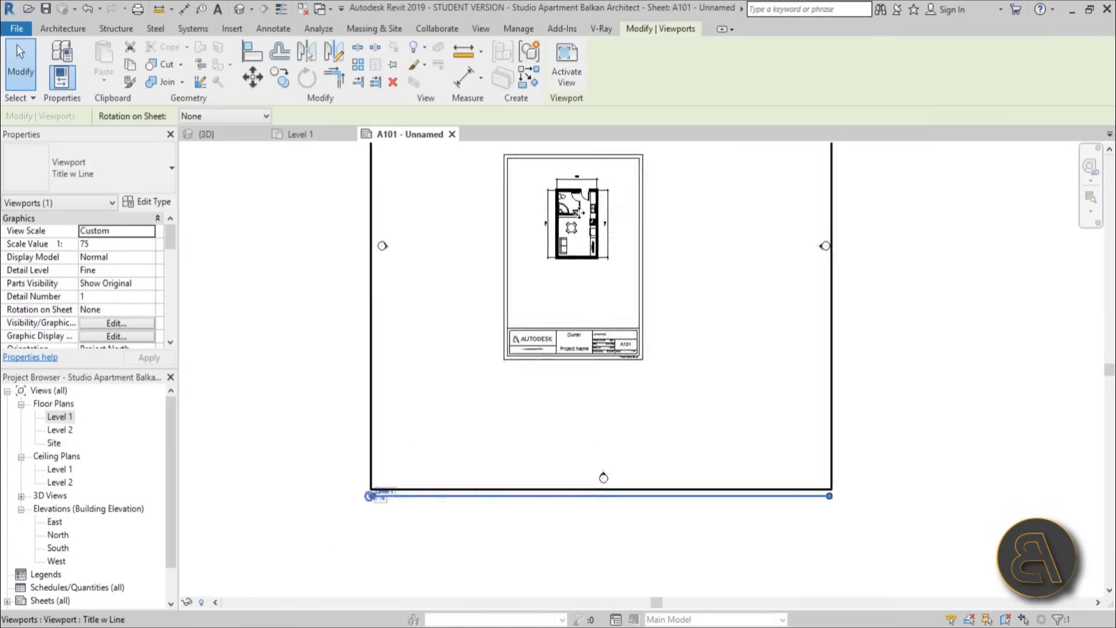
click(789, 449)
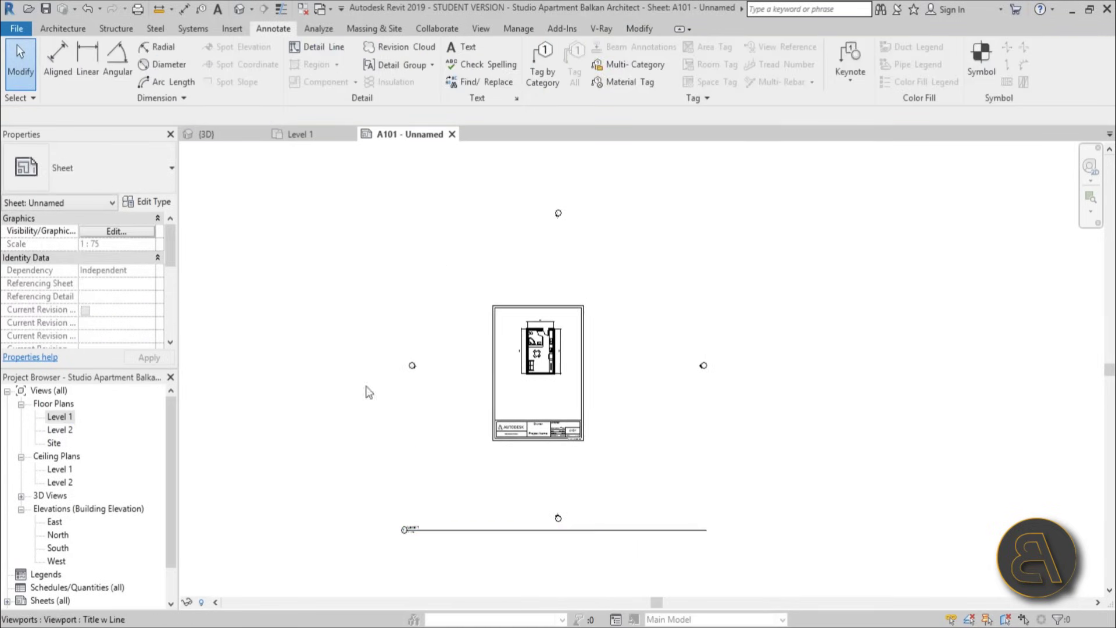
click(556, 494)
scroll(721, 449, up, 3)
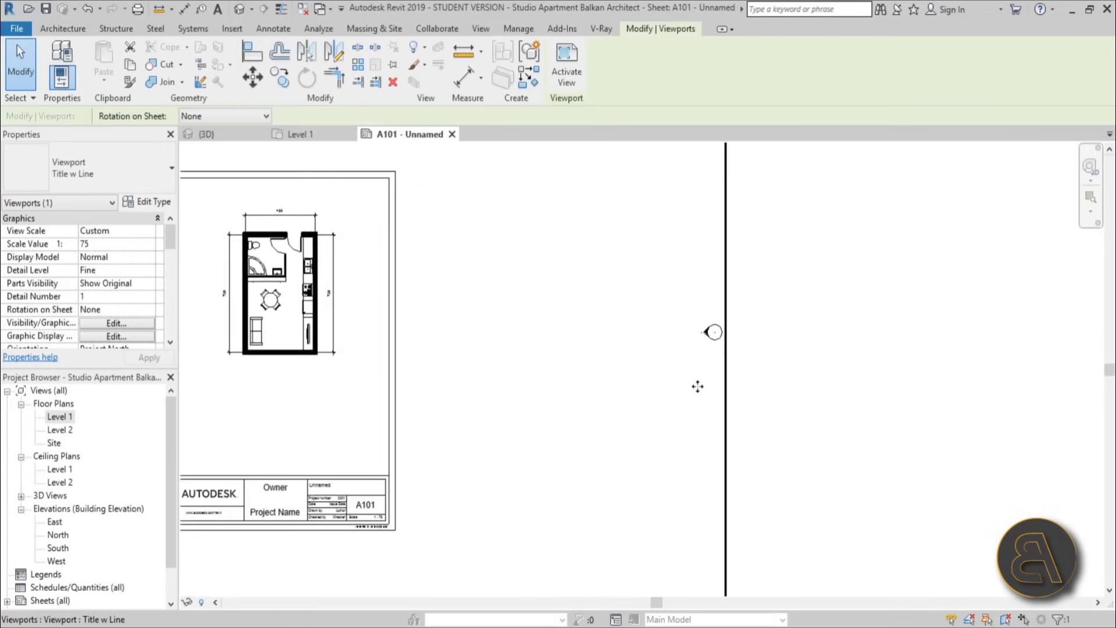
scroll(698, 386, down, 4)
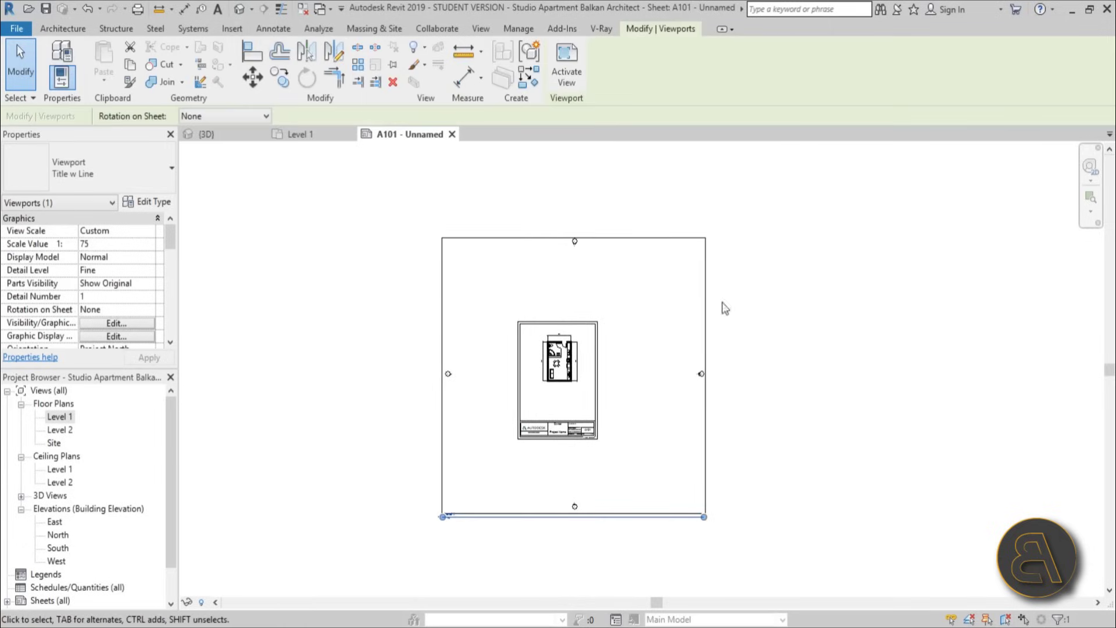
Step: Move the Level 1 viewport slightly down on A101, then nudge it back up
scroll(596, 349, up, 1)
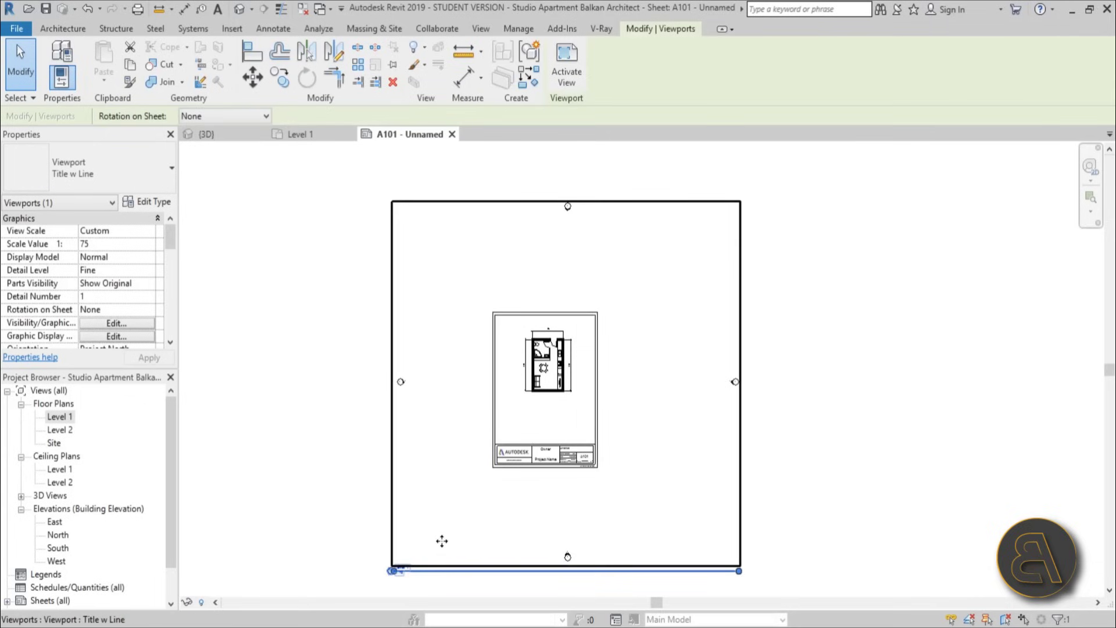
scroll(398, 380, up, 5)
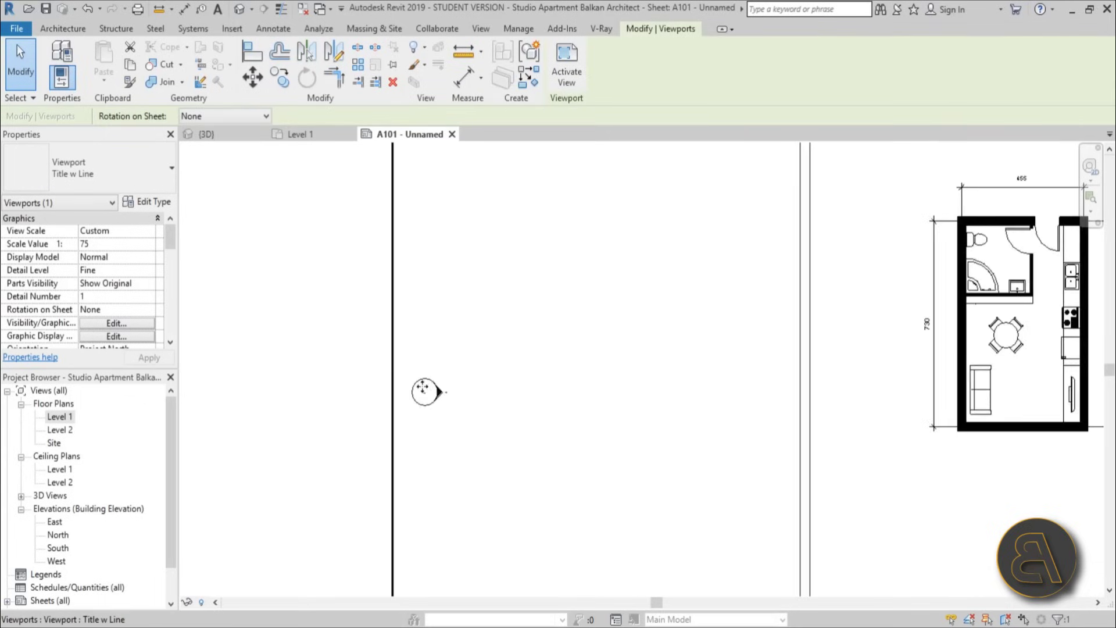
scroll(422, 387, up, 2)
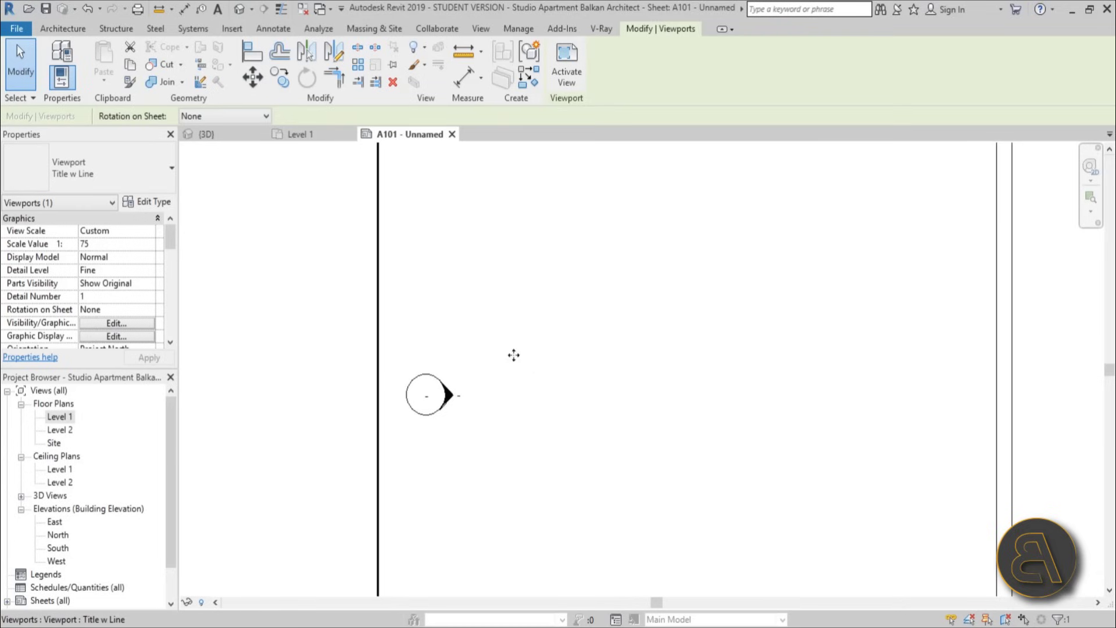
scroll(473, 385, down, 7)
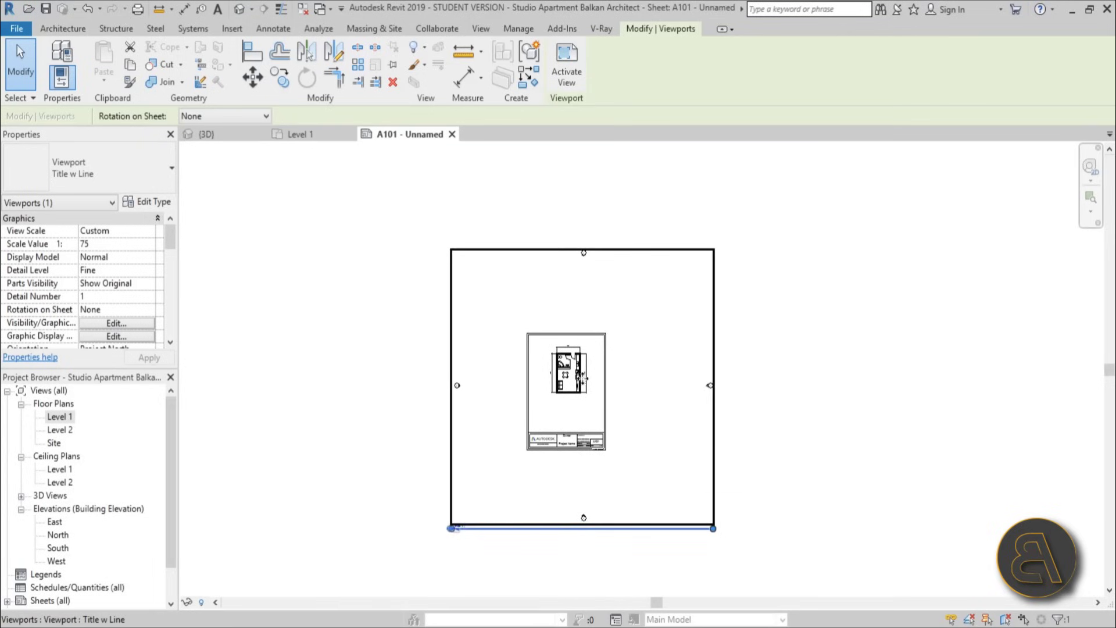
drag(581, 378, 582, 395)
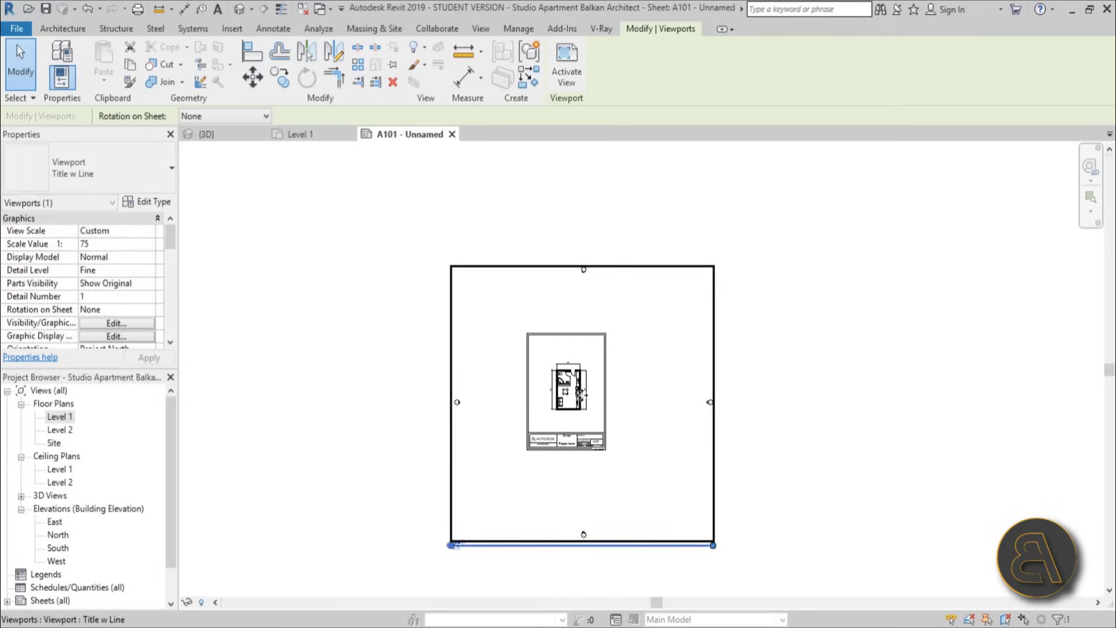
key(Up)
key(Up)
click(782, 385)
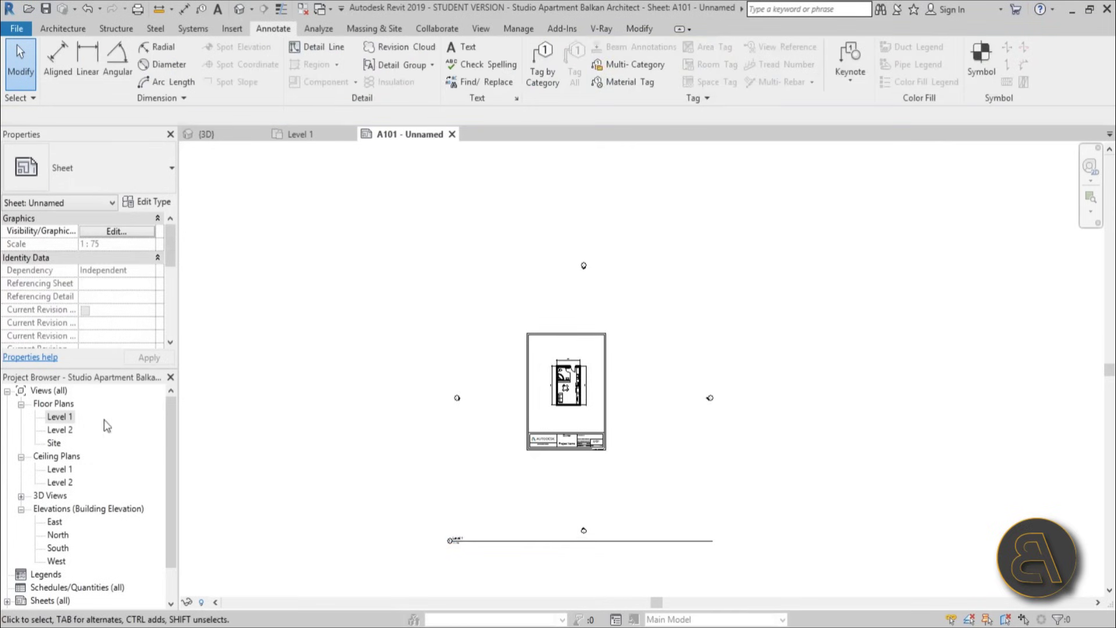
Step: In Level 1, move the left, right, top and bottom elevation markers closer to the plan
double_click(60, 416)
mouse_move(225, 359)
mouse_down()
mouse_move(280, 421)
mouse_move(494, 364)
mouse_up()
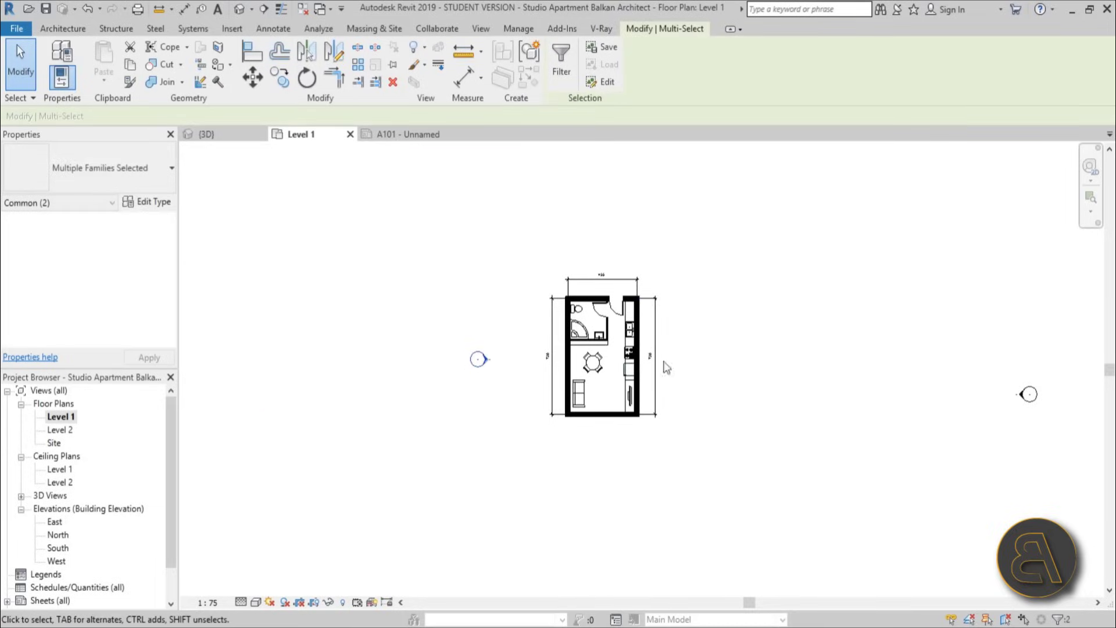
mouse_move(871, 332)
mouse_down()
mouse_move(959, 378)
mouse_move(1046, 400)
mouse_up()
drag(761, 363, 707, 350)
click(629, 265)
key(z)
key(f)
drag(735, 268, 729, 259)
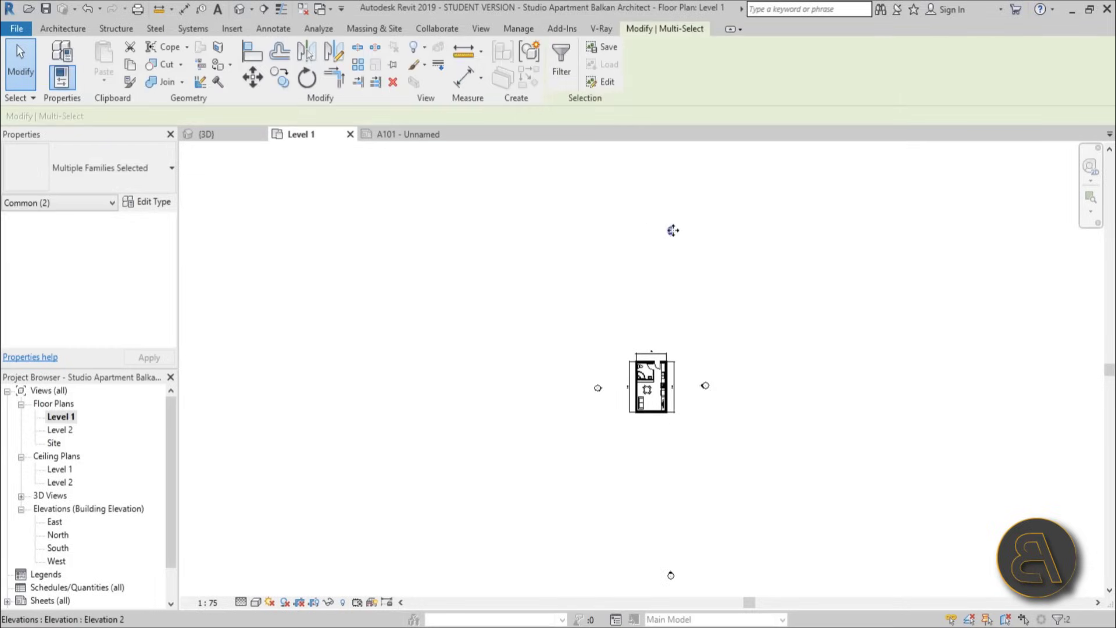
mouse_move(670, 231)
mouse_down()
mouse_move(657, 334)
mouse_move(649, 329)
mouse_up()
click(720, 545)
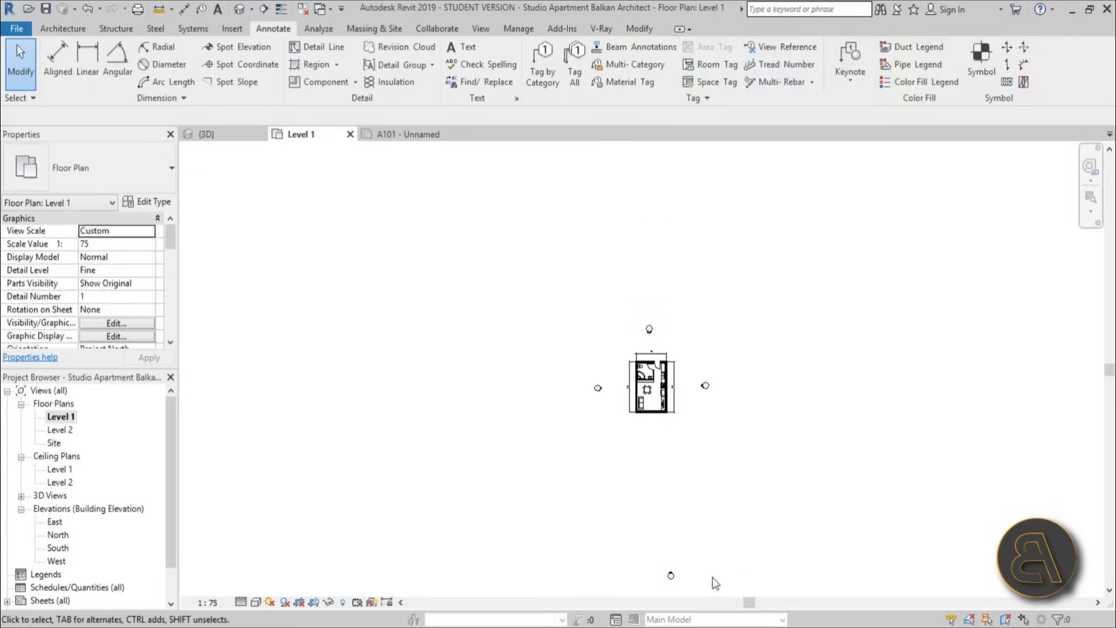
mouse_move(700, 578)
mouse_down()
mouse_move(648, 558)
mouse_move(653, 433)
mouse_up()
click(612, 316)
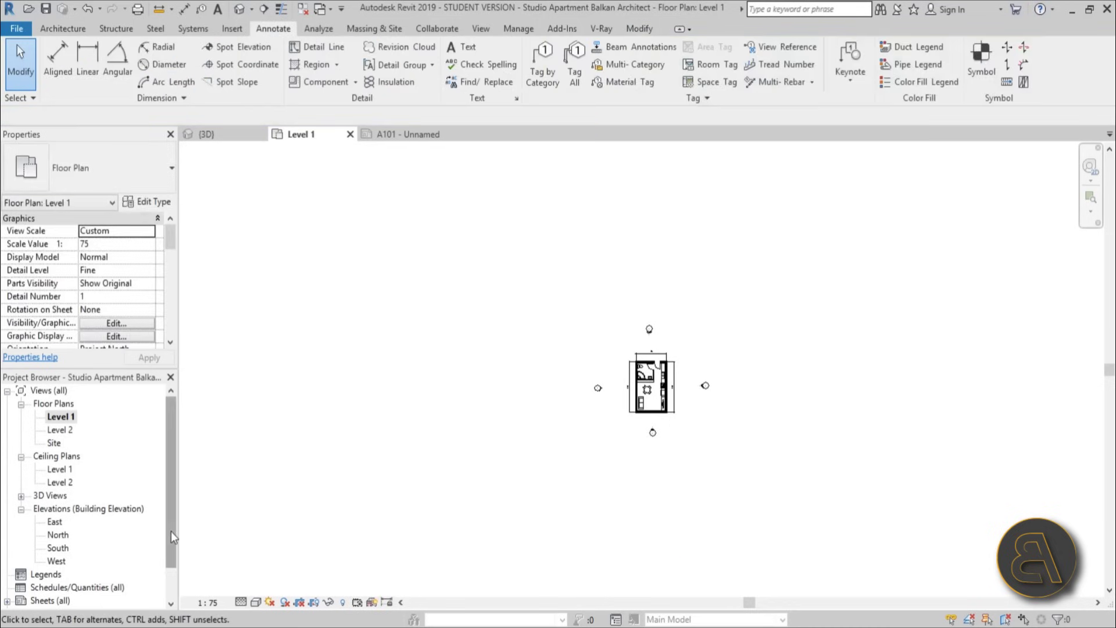
Step: Open sheet A101 and shift the plan viewport slightly left
drag(172, 536, 171, 565)
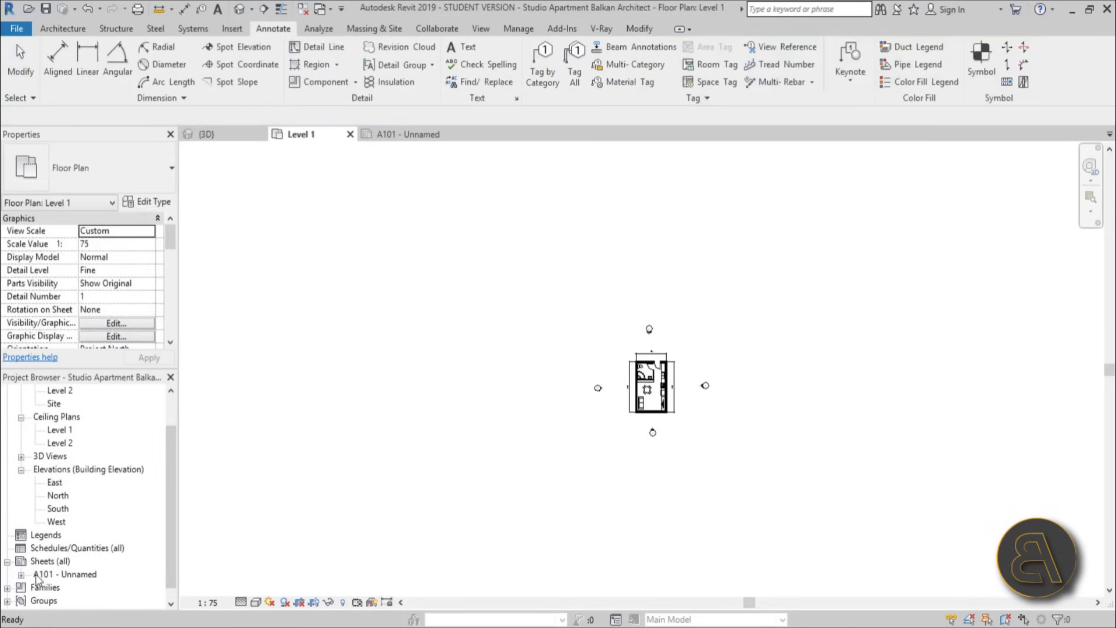
double_click(38, 575)
scroll(651, 447, up, 3)
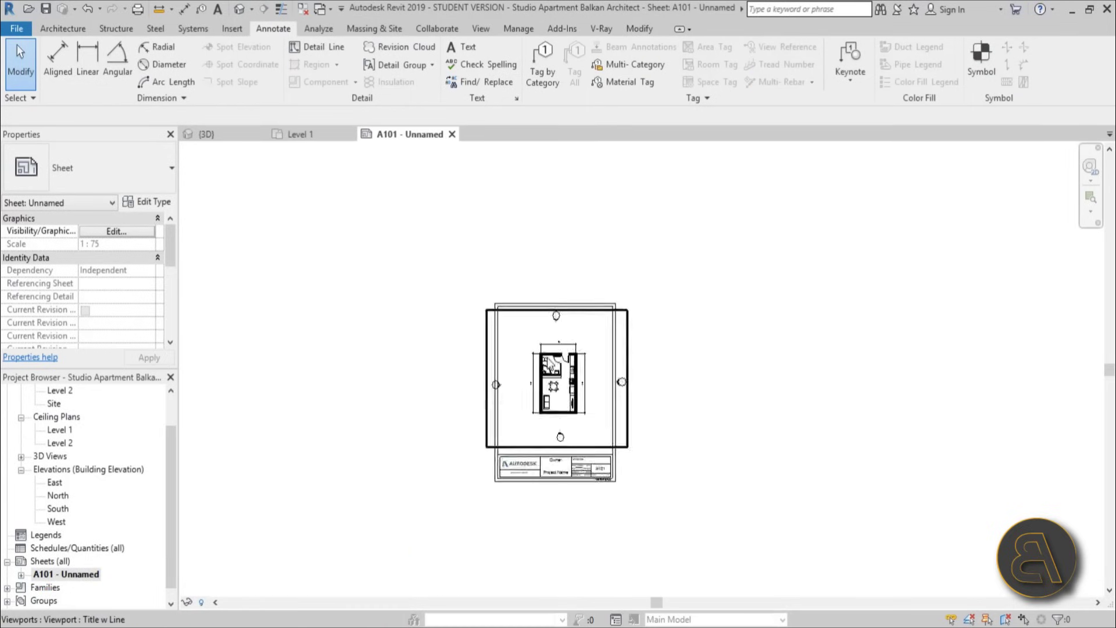
scroll(549, 367, up, 4)
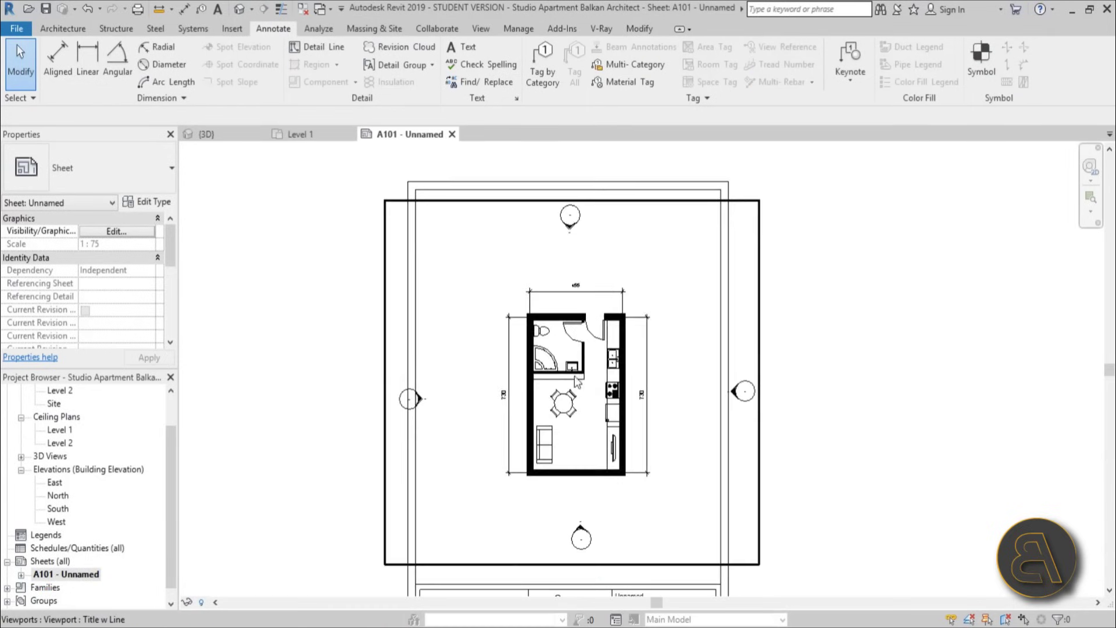
drag(577, 380, 561, 380)
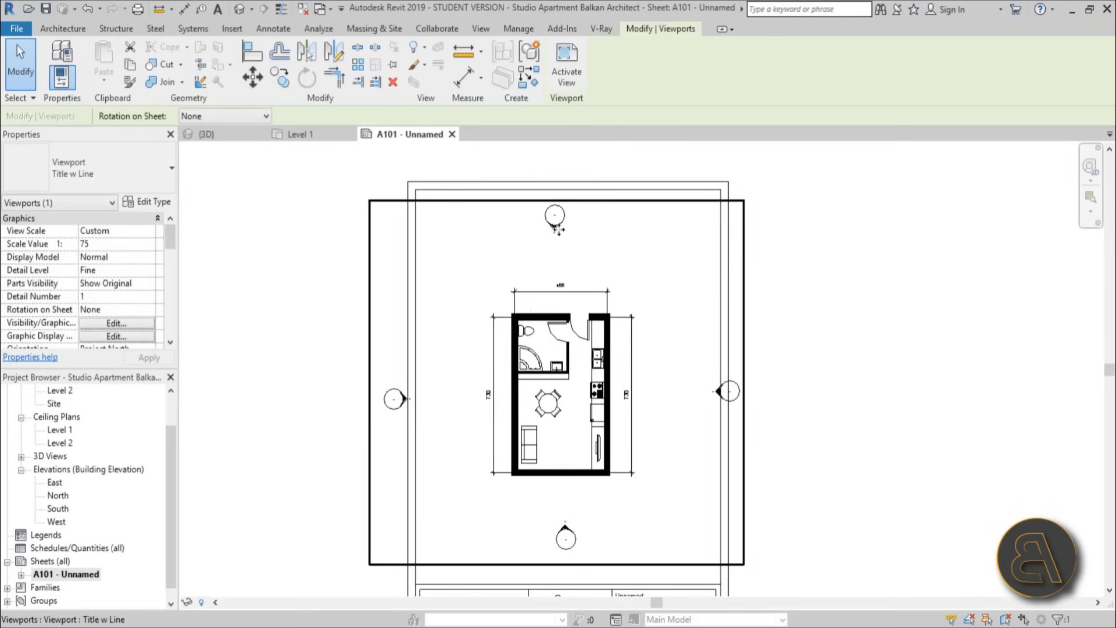
scroll(741, 375, down, 3)
click(824, 402)
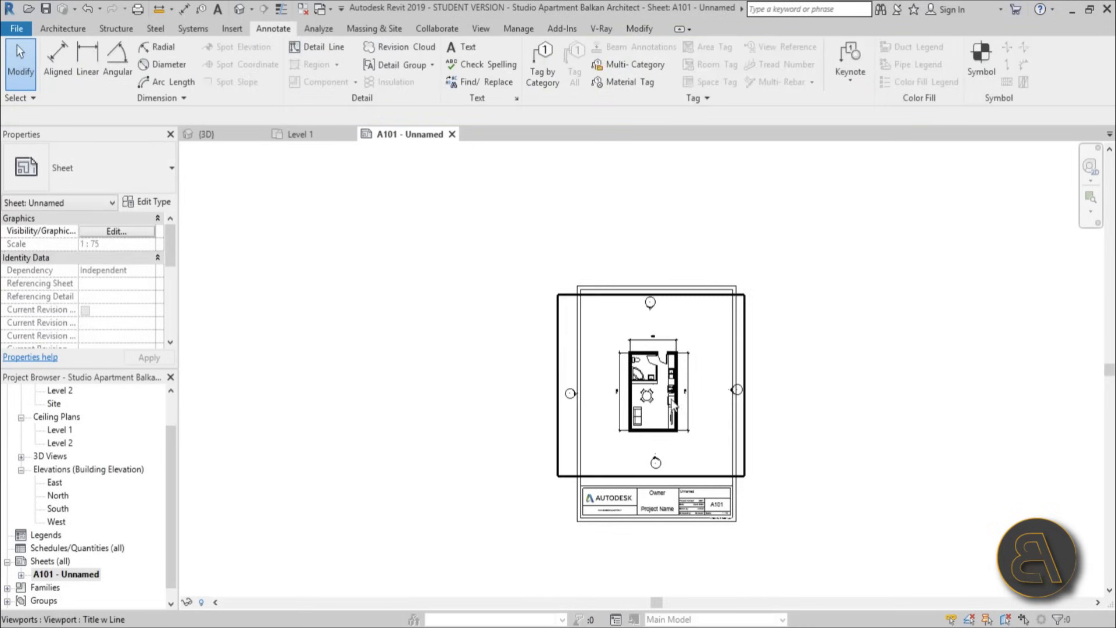
Step: Enable Crop View and Crop Region Visible for the Level 1 plan
scroll(169, 470, up, 1)
double_click(58, 416)
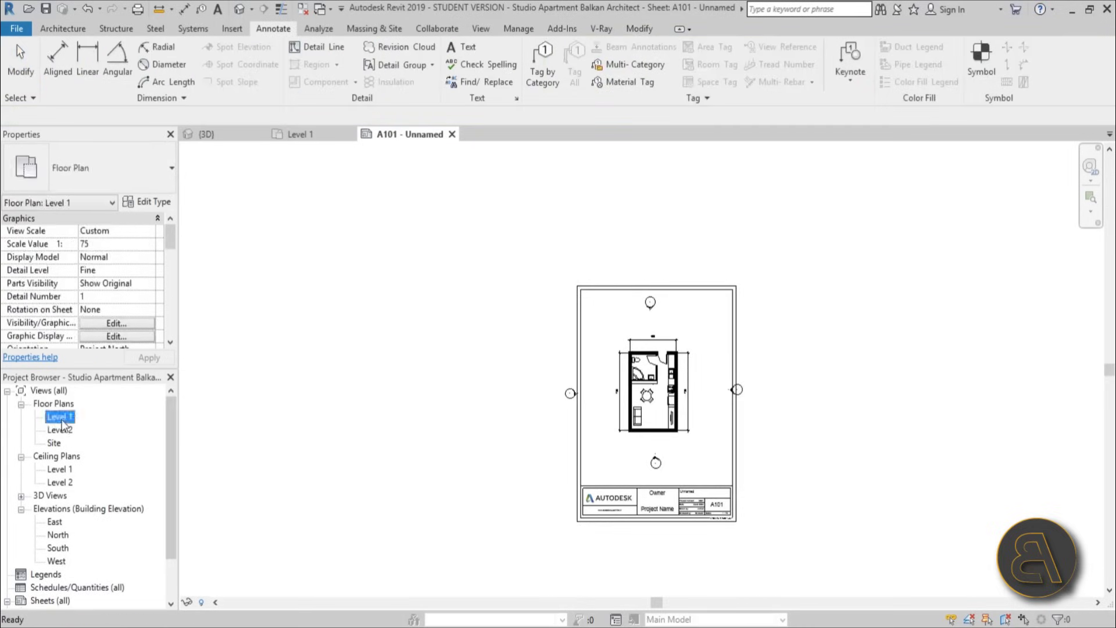
scroll(683, 385, up, 2)
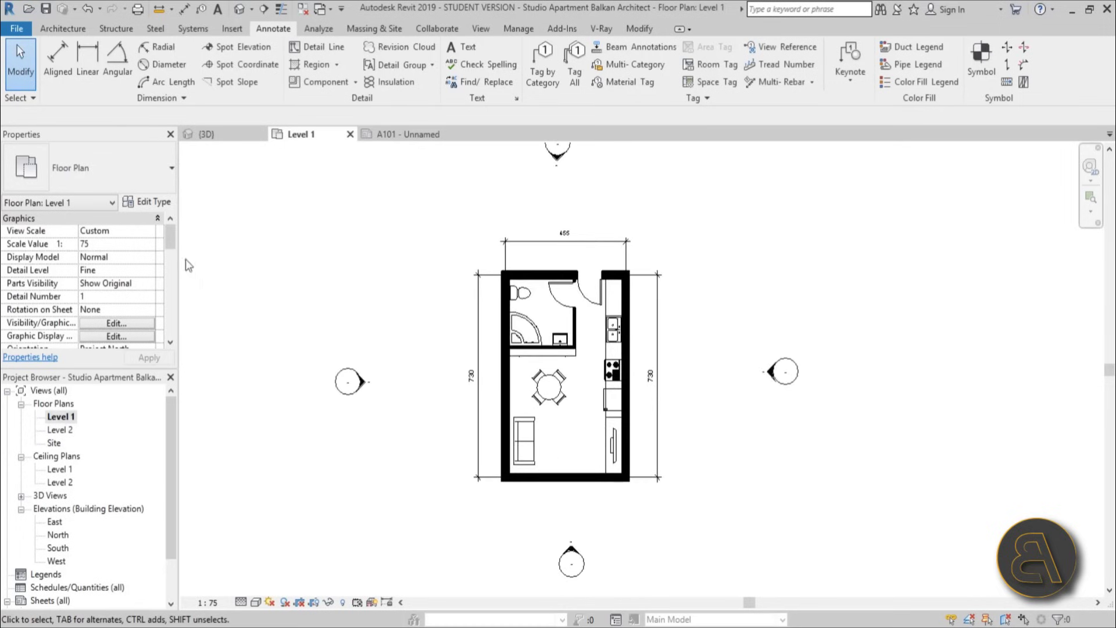
drag(168, 240, 165, 286)
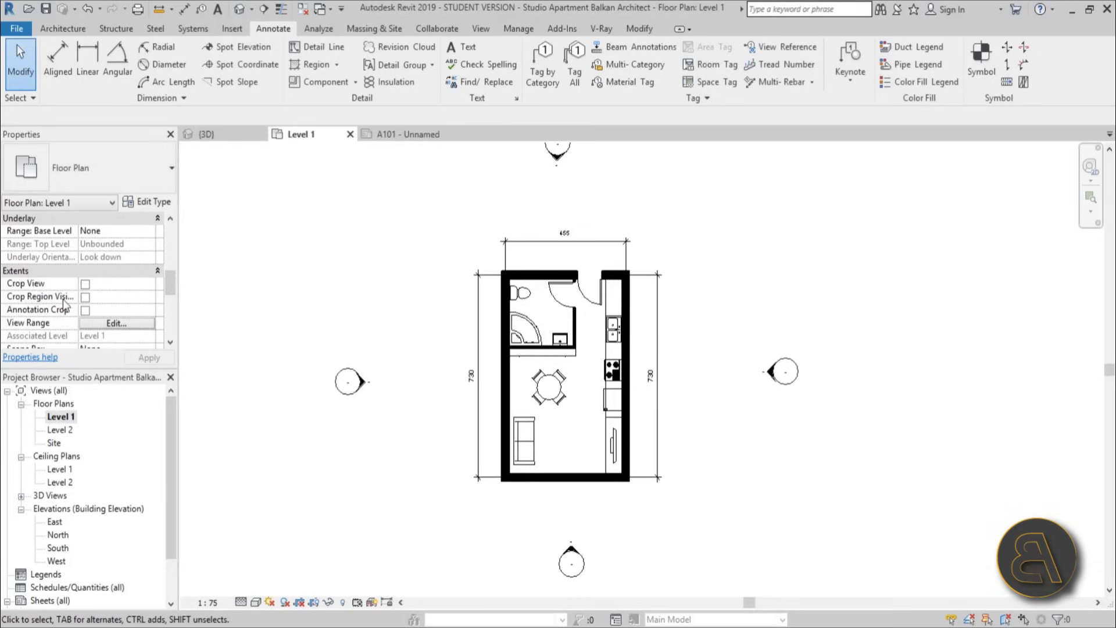
click(86, 284)
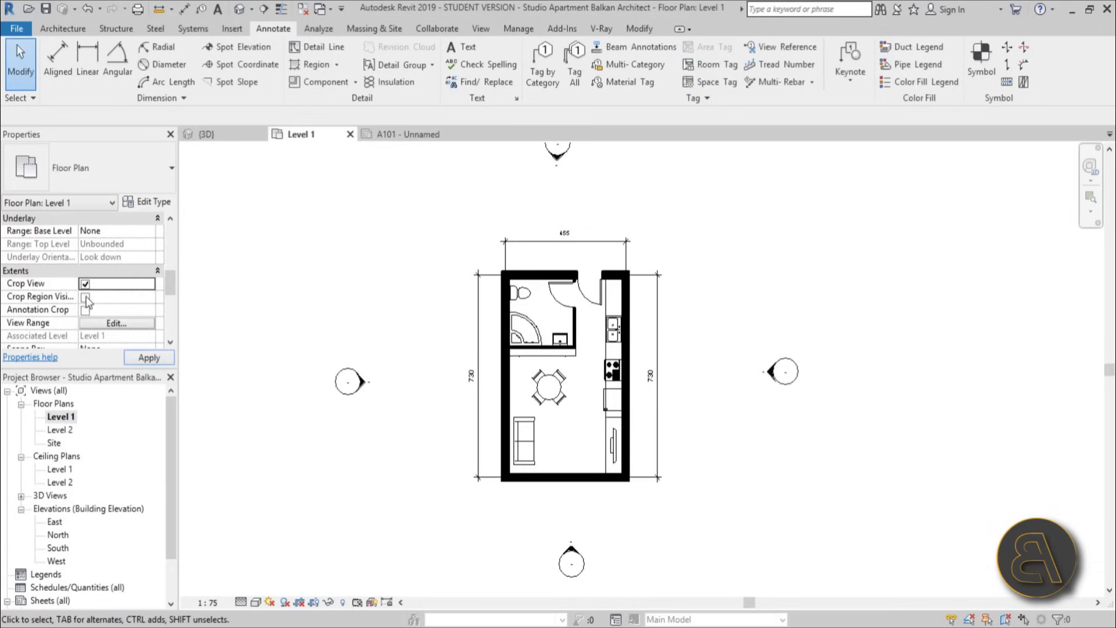
click(85, 298)
click(146, 359)
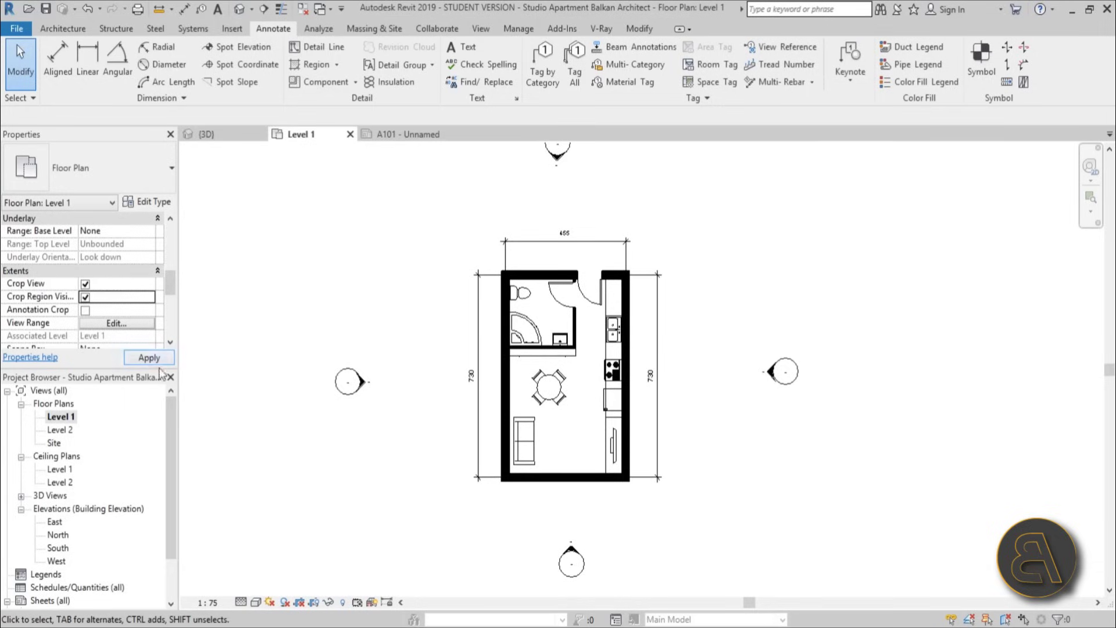
Step: Drag all four crop edges inward toward the apartment
scroll(534, 331, down, 3)
click(512, 223)
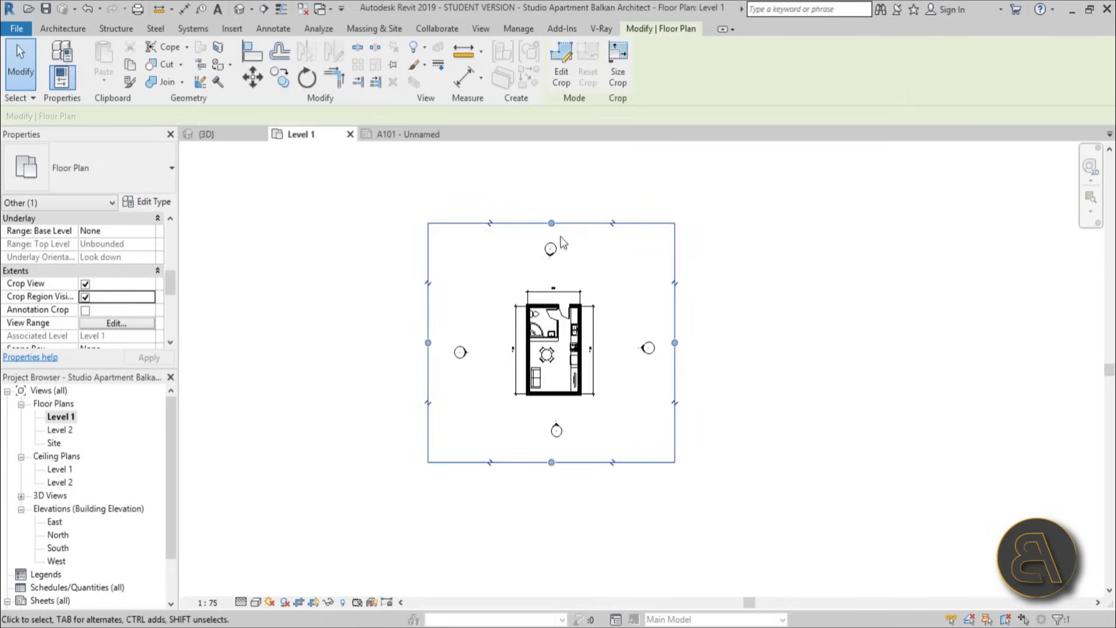
drag(565, 222, 551, 267)
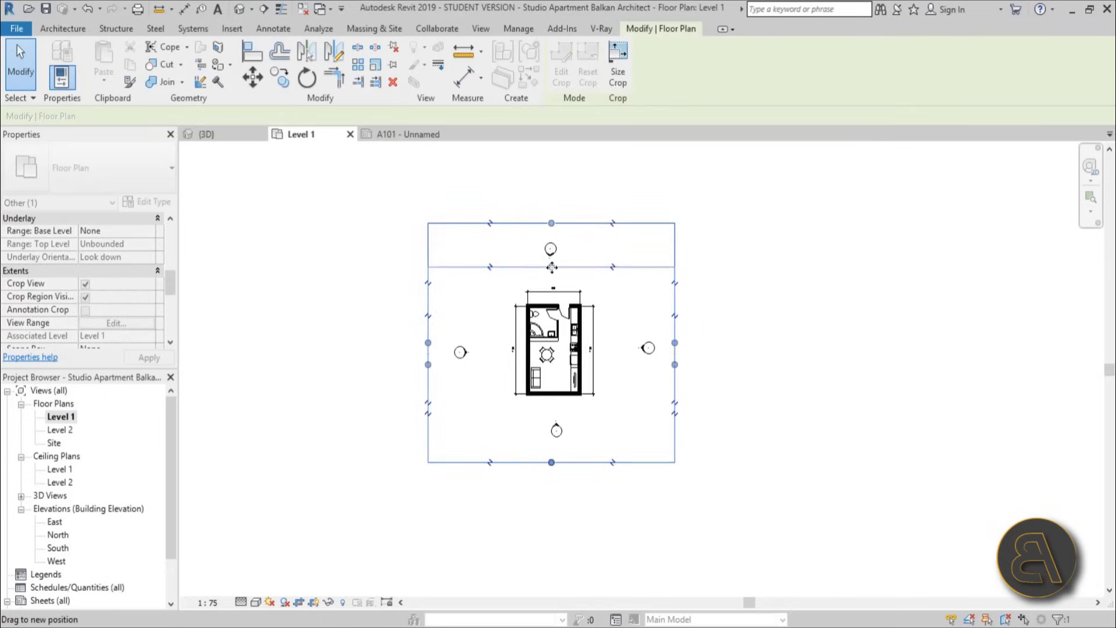
drag(428, 364, 495, 364)
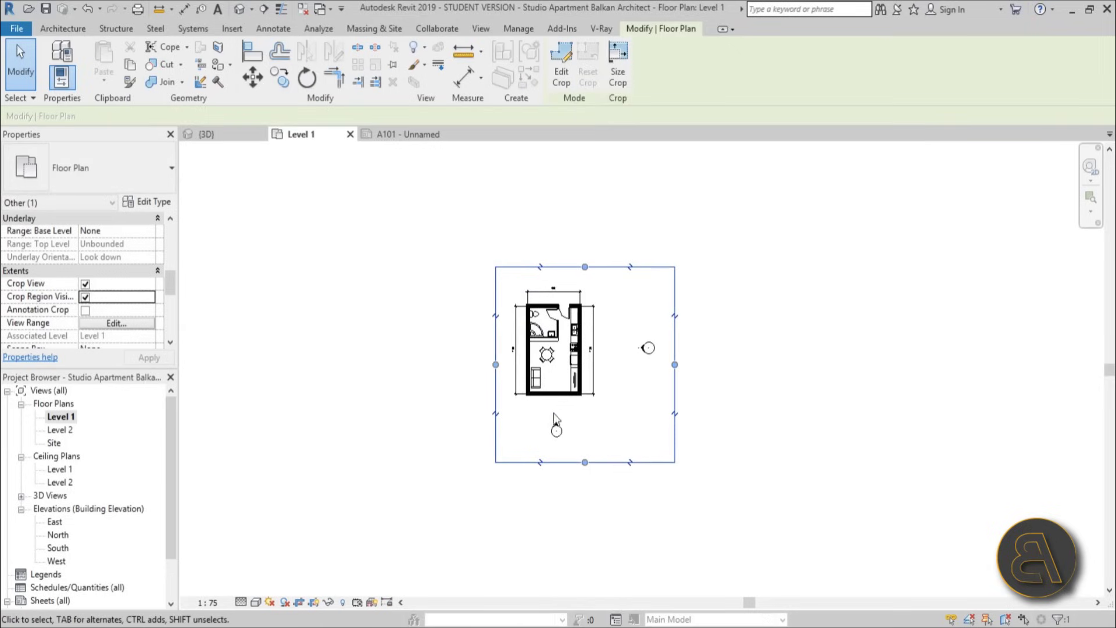
drag(585, 462, 585, 409)
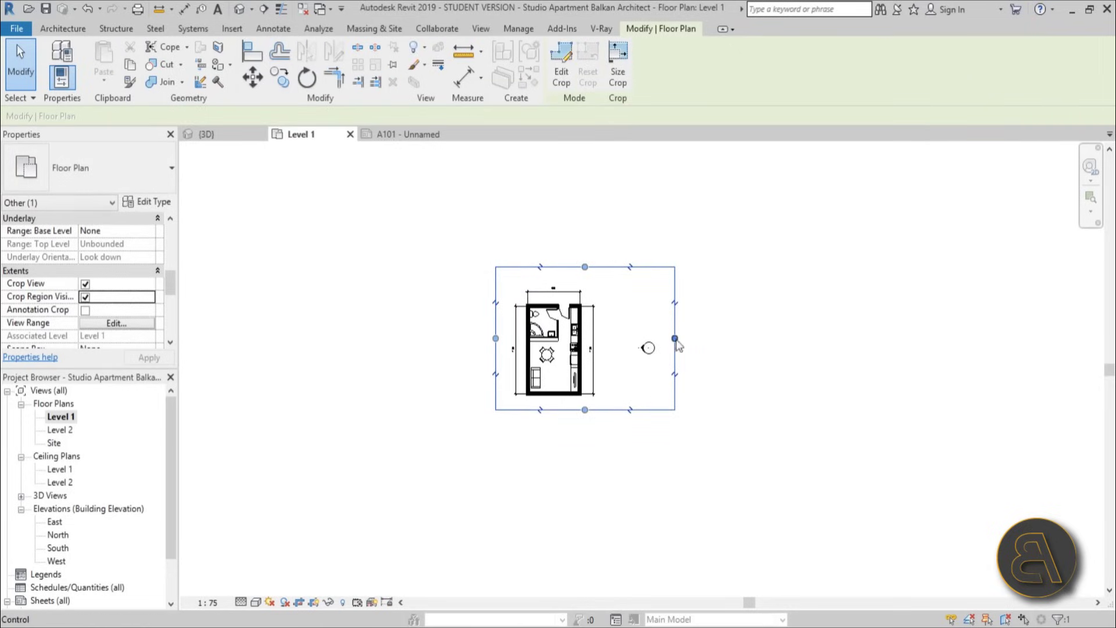
drag(675, 341, 605, 348)
Step: Tighten the crop edges further around the plan and its dimensions
scroll(556, 285, up, 3)
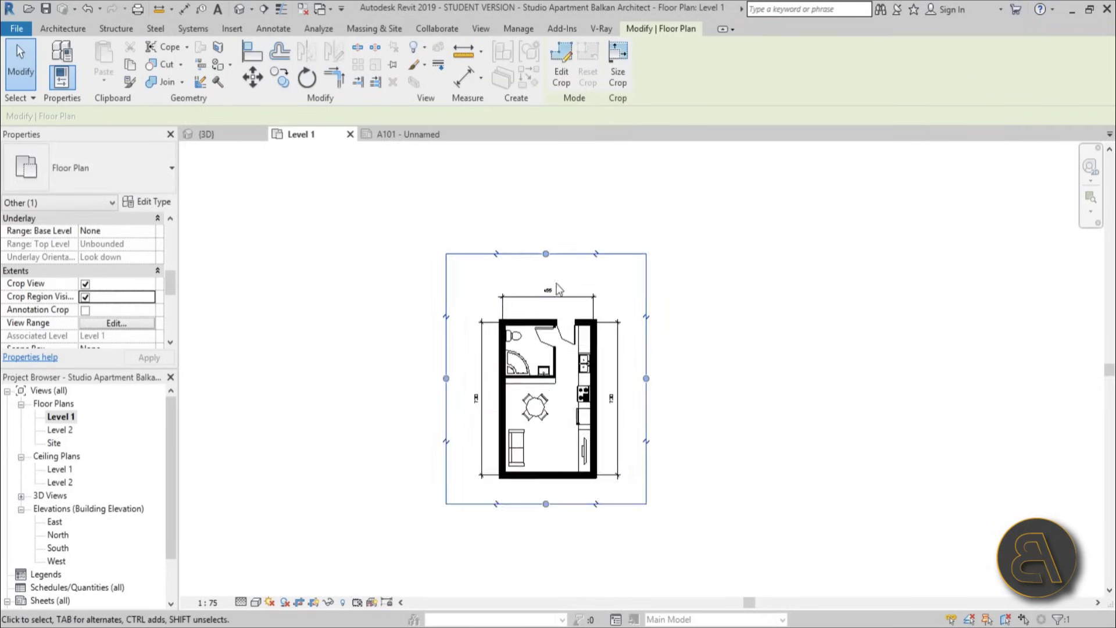
drag(546, 254, 548, 277)
drag(446, 390, 459, 390)
drag(646, 391, 636, 391)
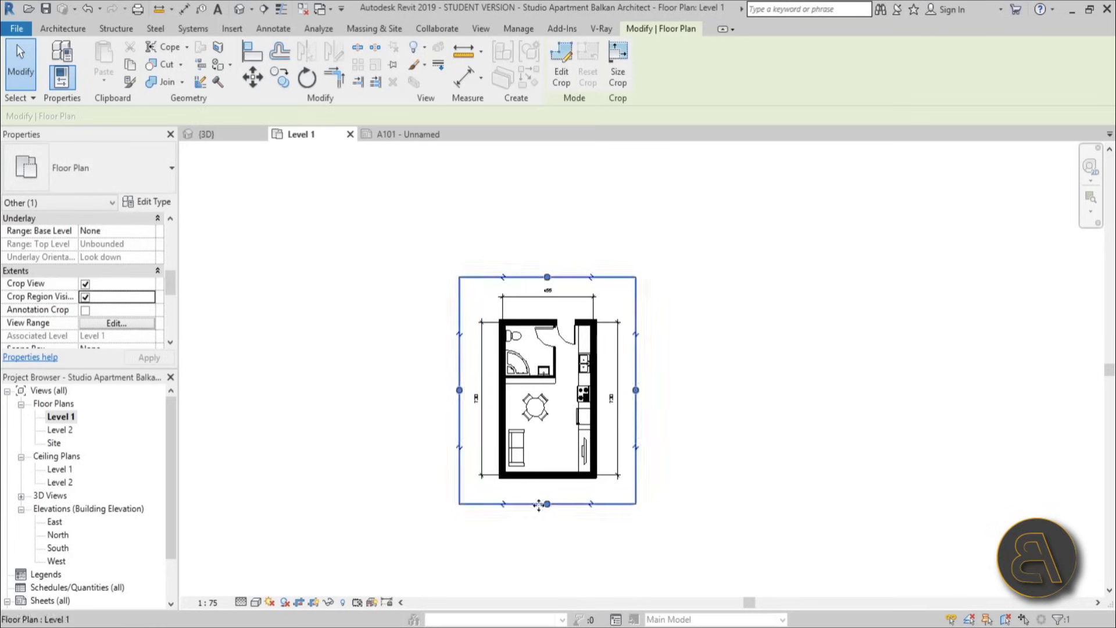
drag(547, 504, 545, 494)
click(740, 498)
Step: Turn off Crop Region Visible to hide the crop boundary
scroll(625, 375, up, 2)
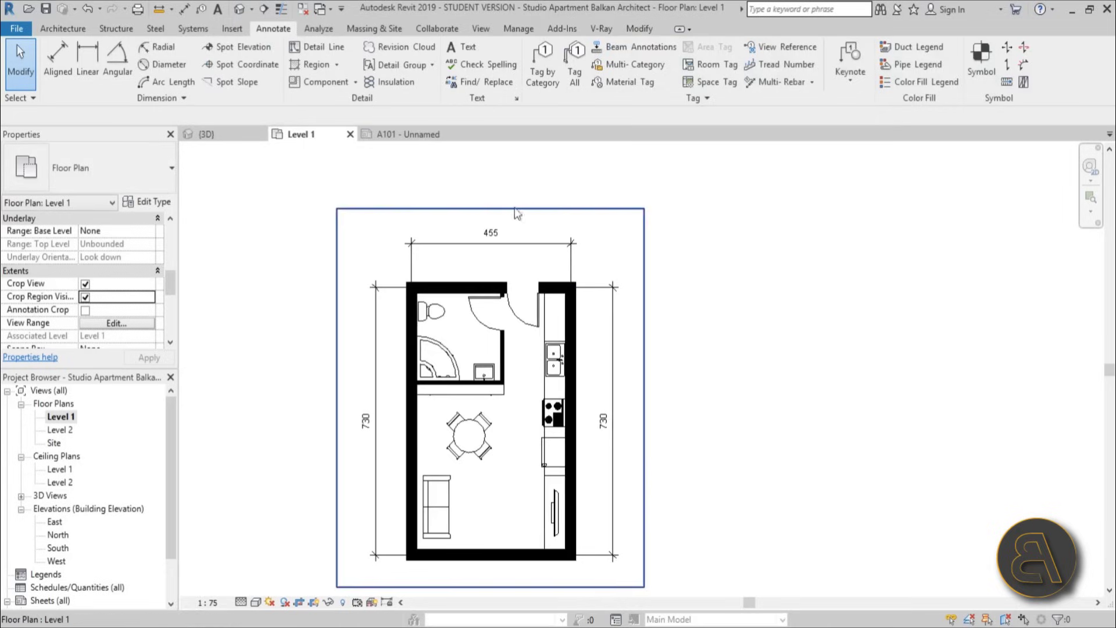
scroll(337, 216, down, 2)
middle_drag(345, 211, 404, 225)
scroll(404, 224, up, 2)
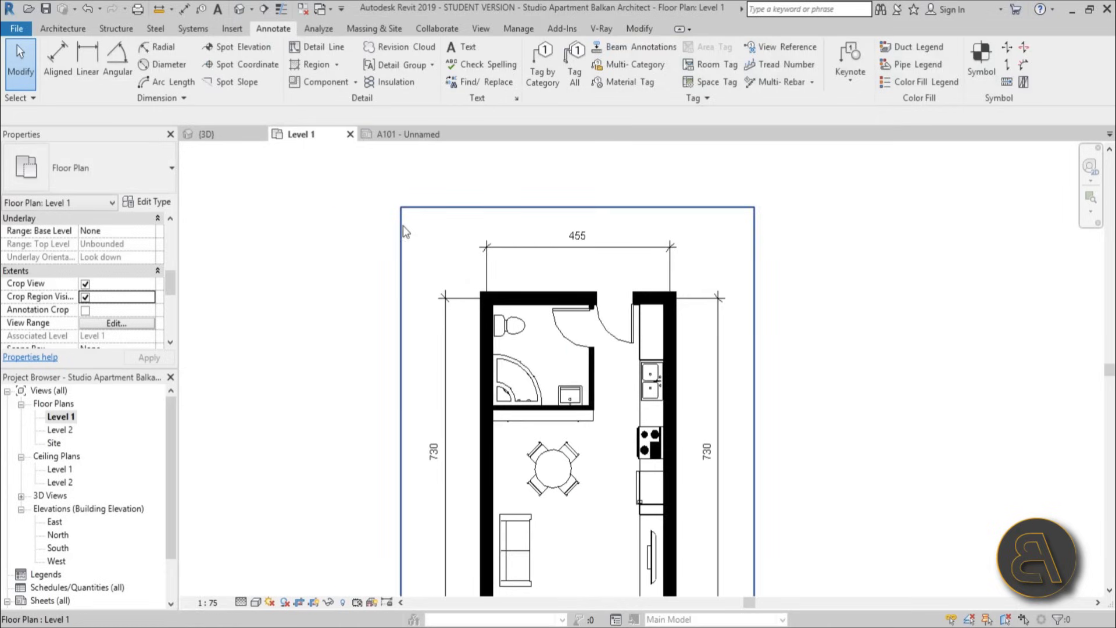
click(403, 228)
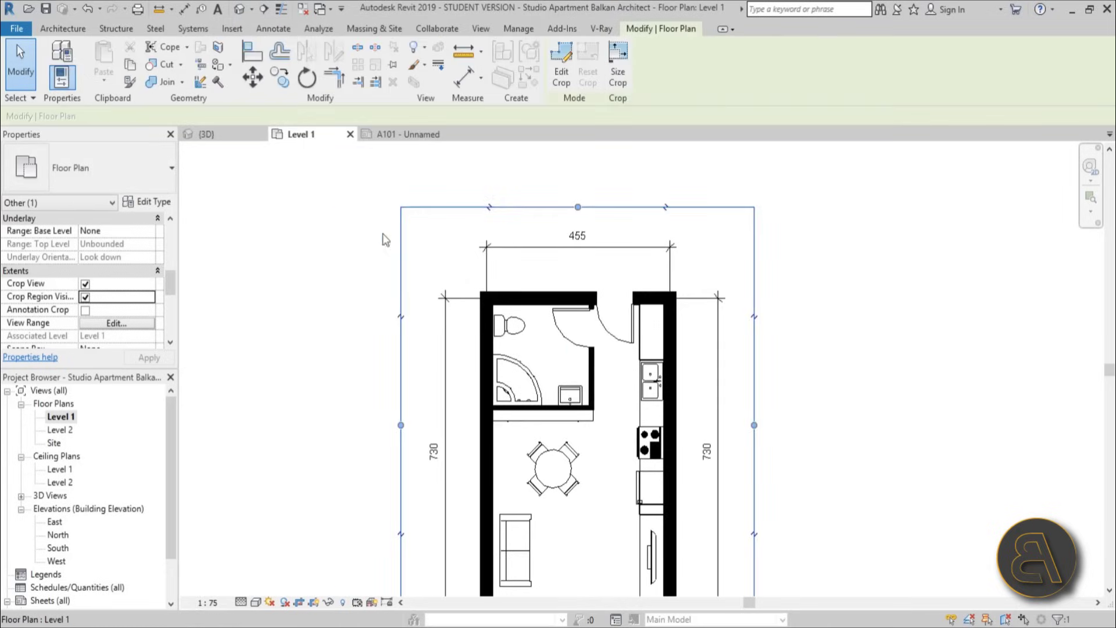
click(86, 298)
Step: Raise the crop's top edge, undo that change, and hide the boundary again
scroll(646, 251, down, 3)
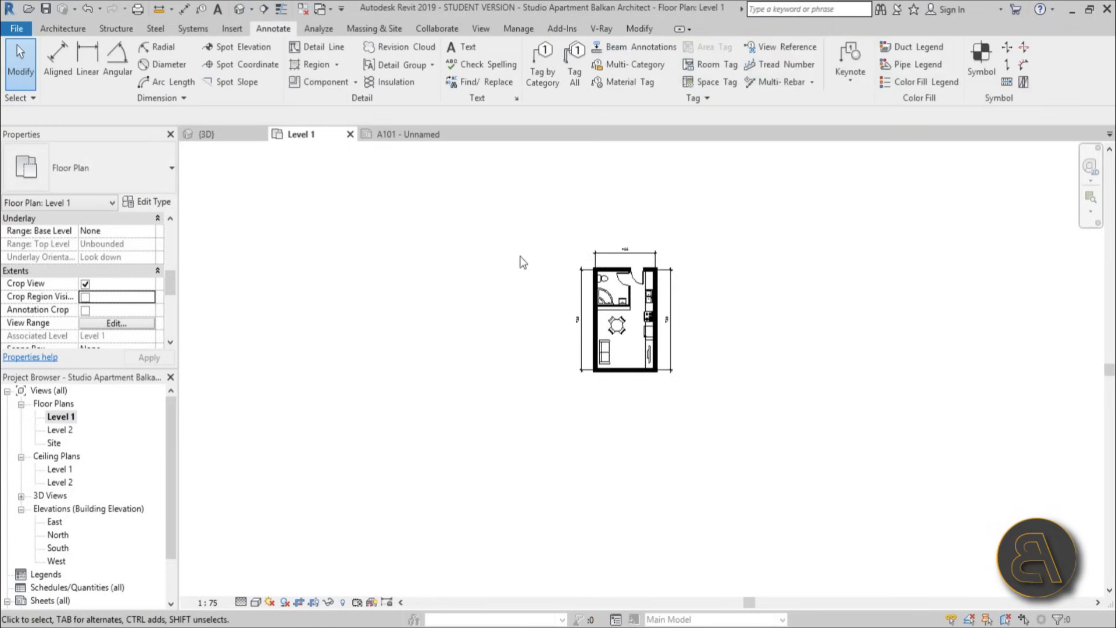
middle_drag(520, 261, 490, 322)
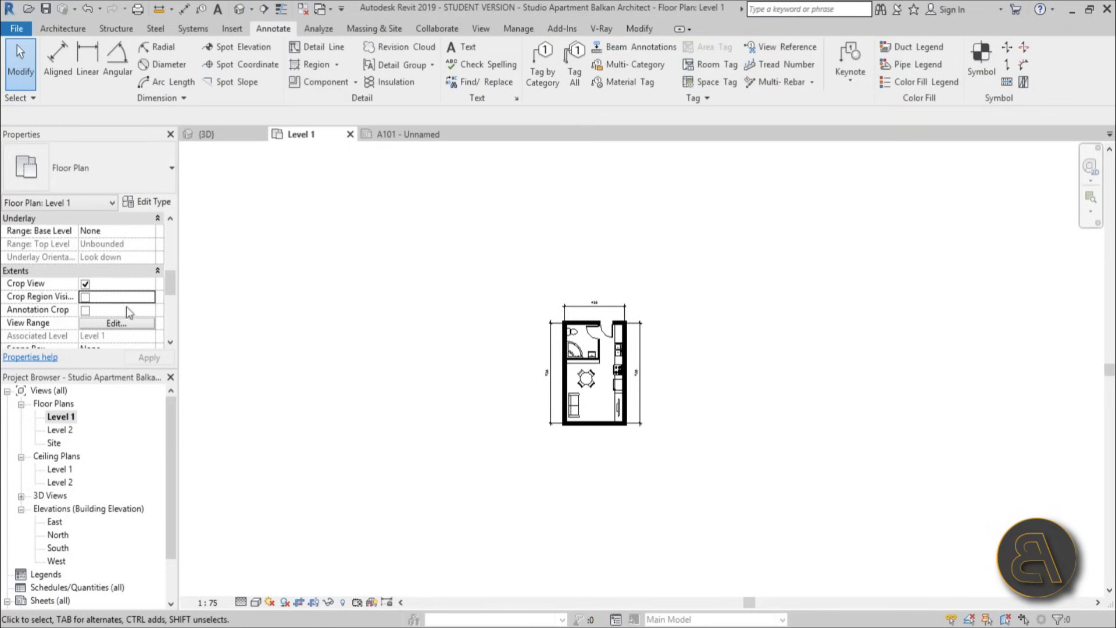
click(652, 360)
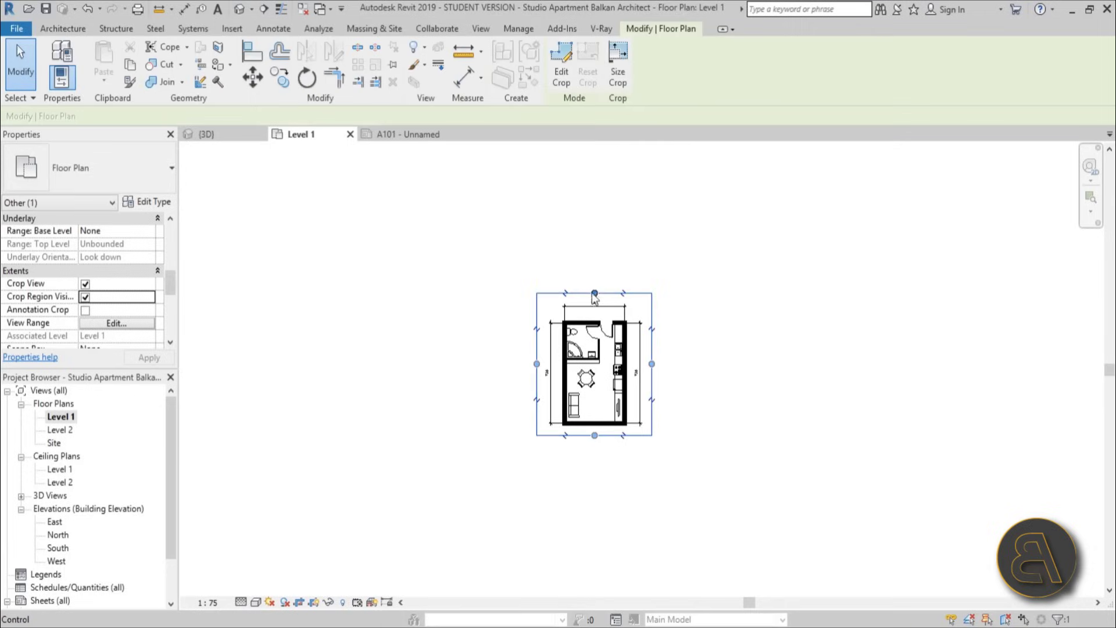
drag(594, 291, 595, 219)
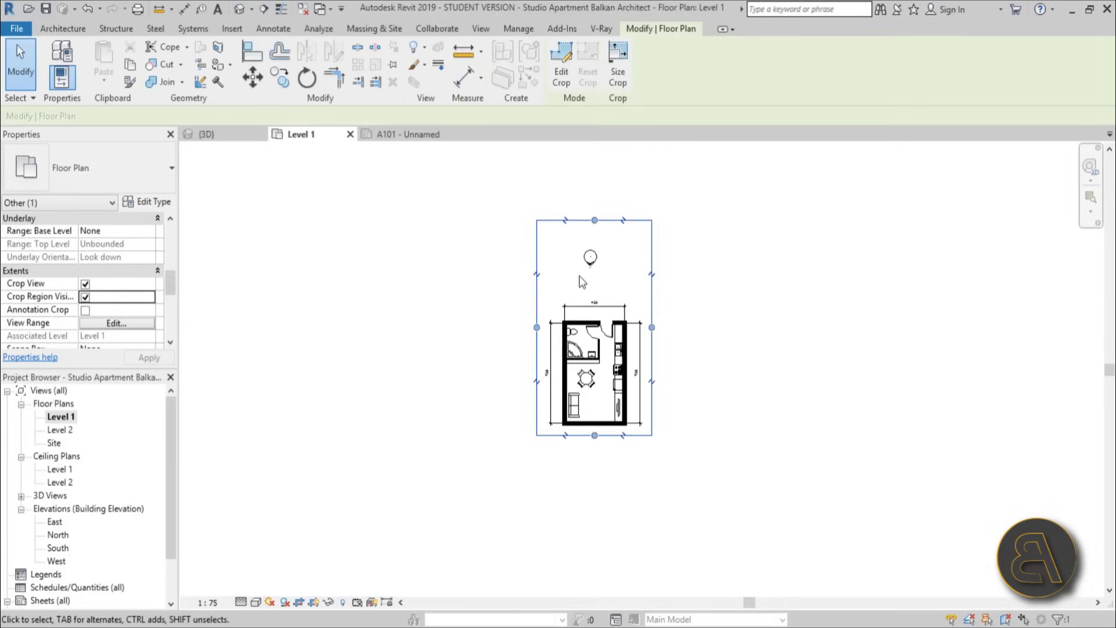
key(ctrl+z)
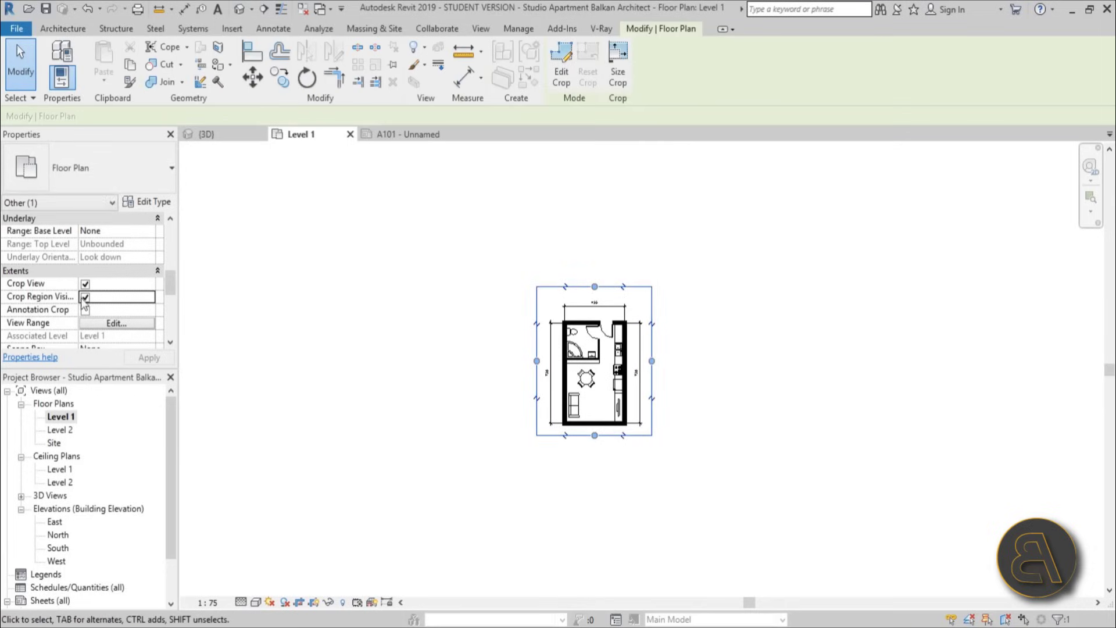
click(436, 431)
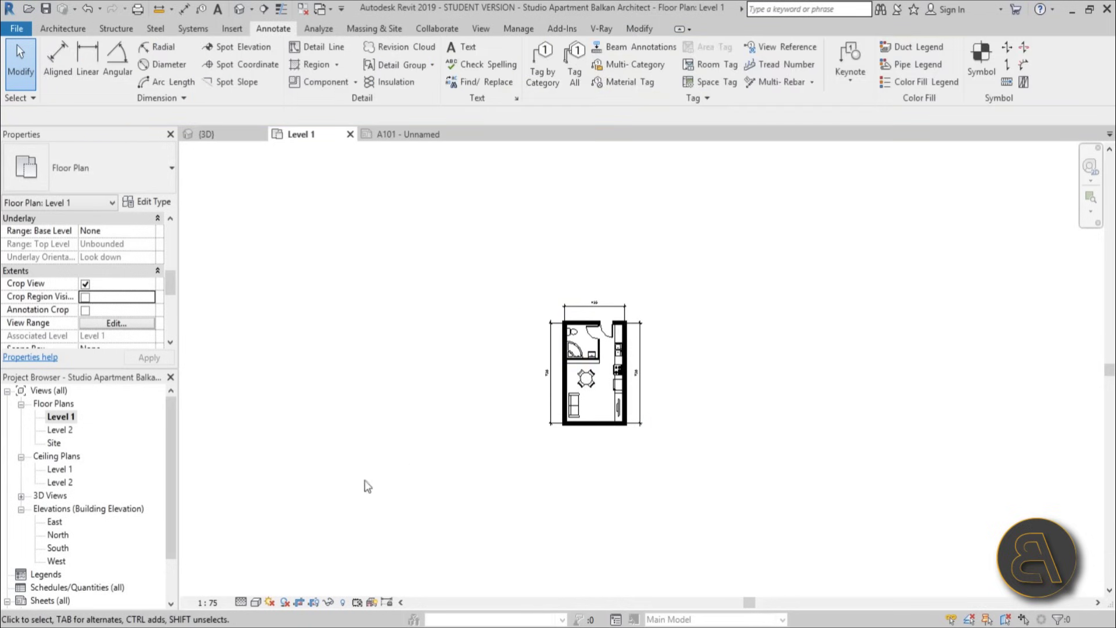
scroll(170, 541, down, 2)
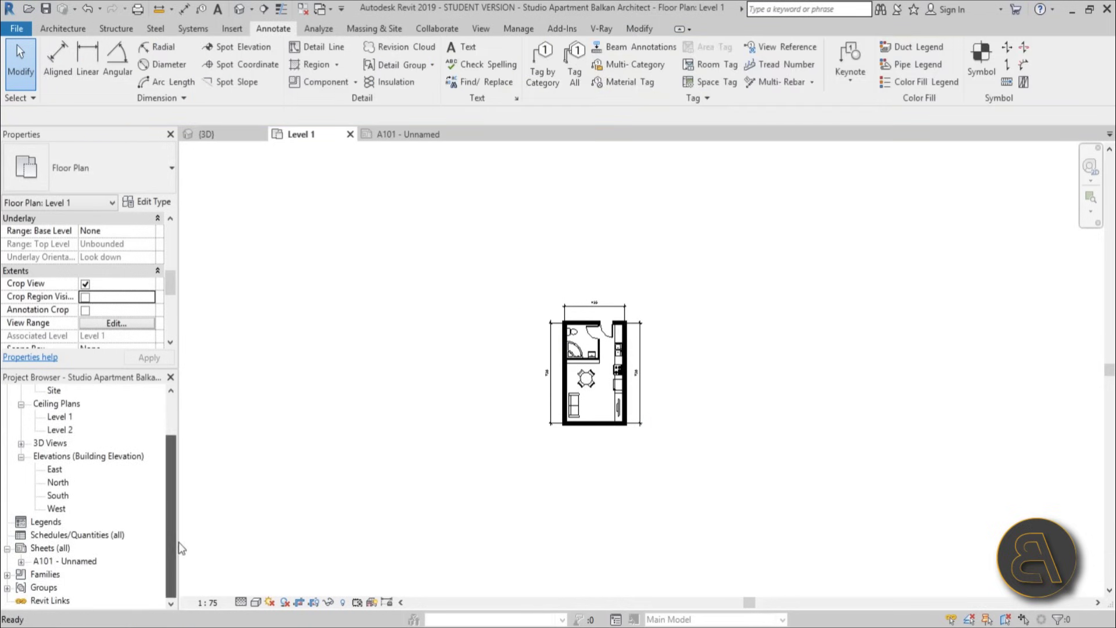
Step: Open sheet A101 and delete the existing floor plan viewport
double_click(81, 562)
scroll(810, 442, up, 2)
scroll(810, 441, down, 2)
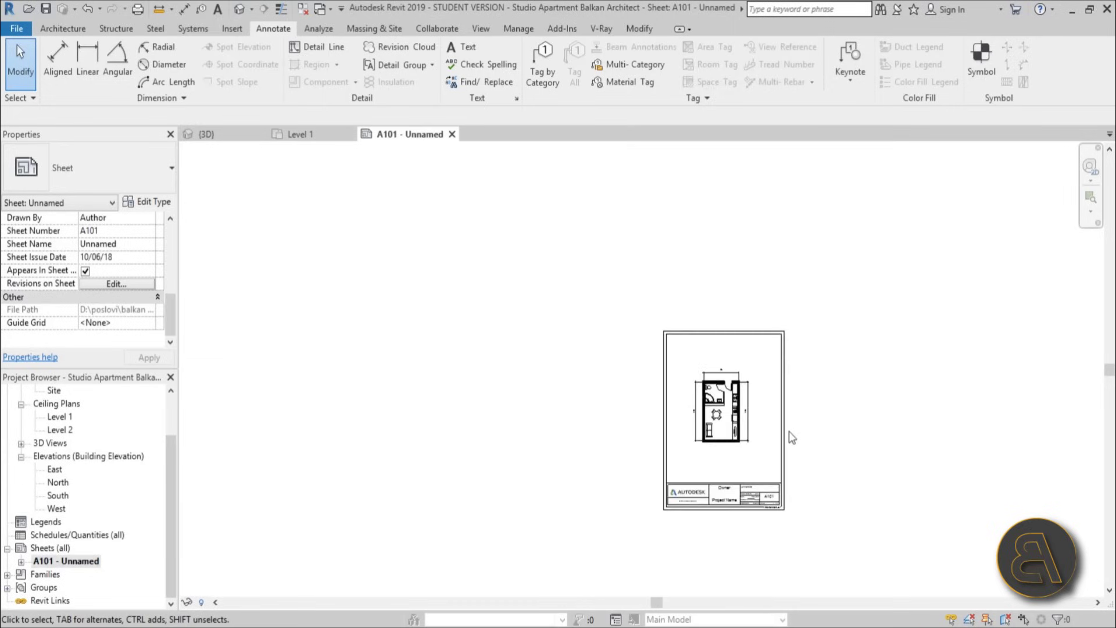
middle_drag(758, 436, 659, 328)
click(658, 328)
scroll(645, 376, down, 2)
scroll(490, 515, up, 6)
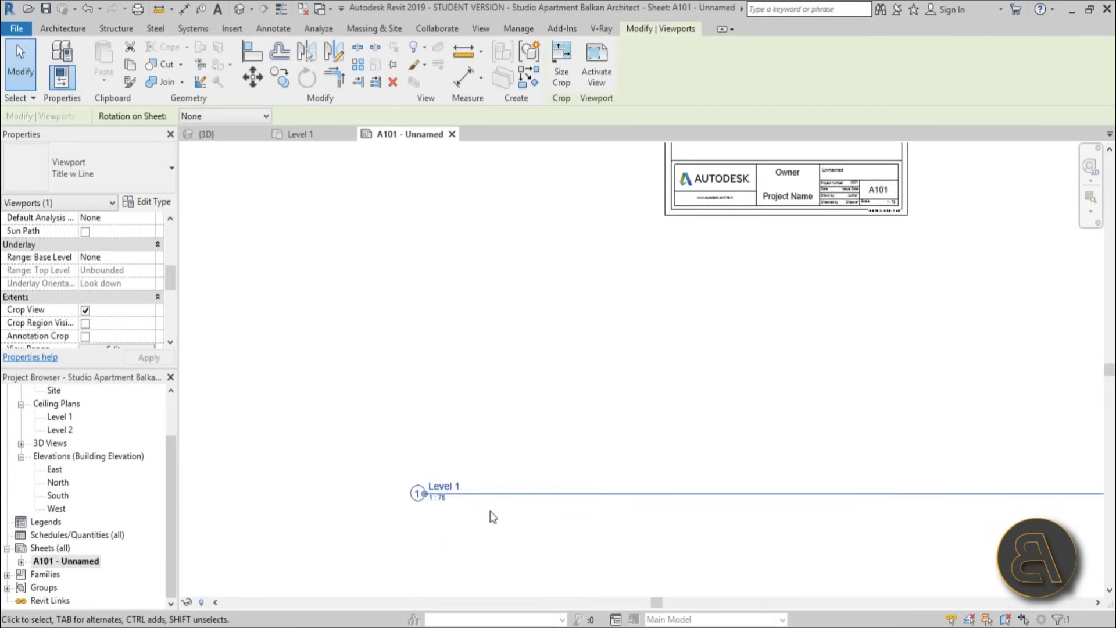
scroll(427, 453, down, 6)
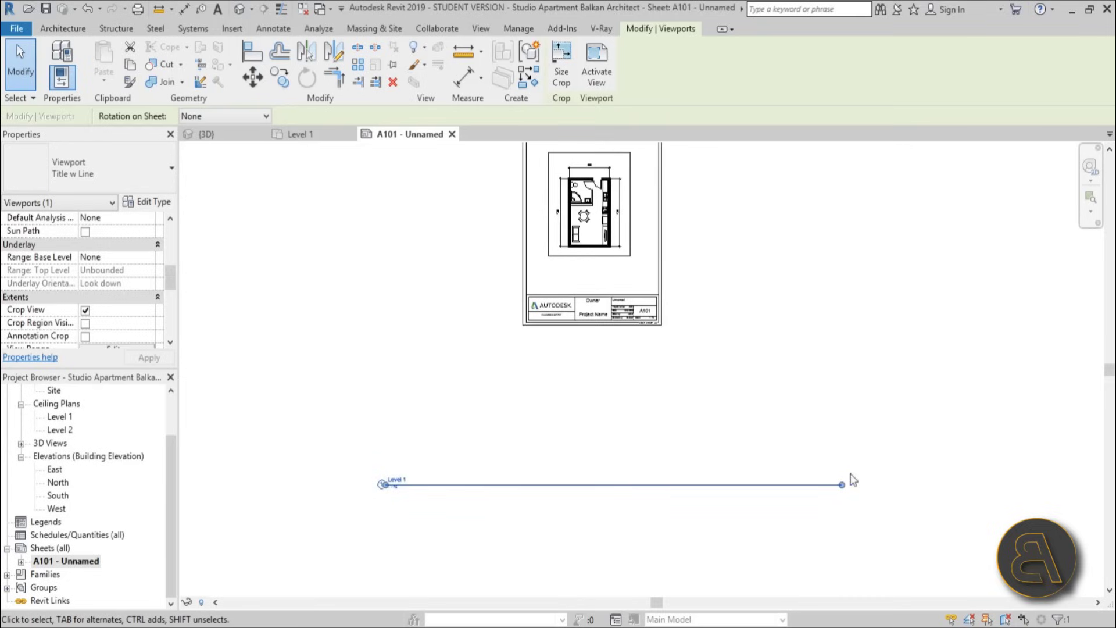
scroll(523, 480, down, 1)
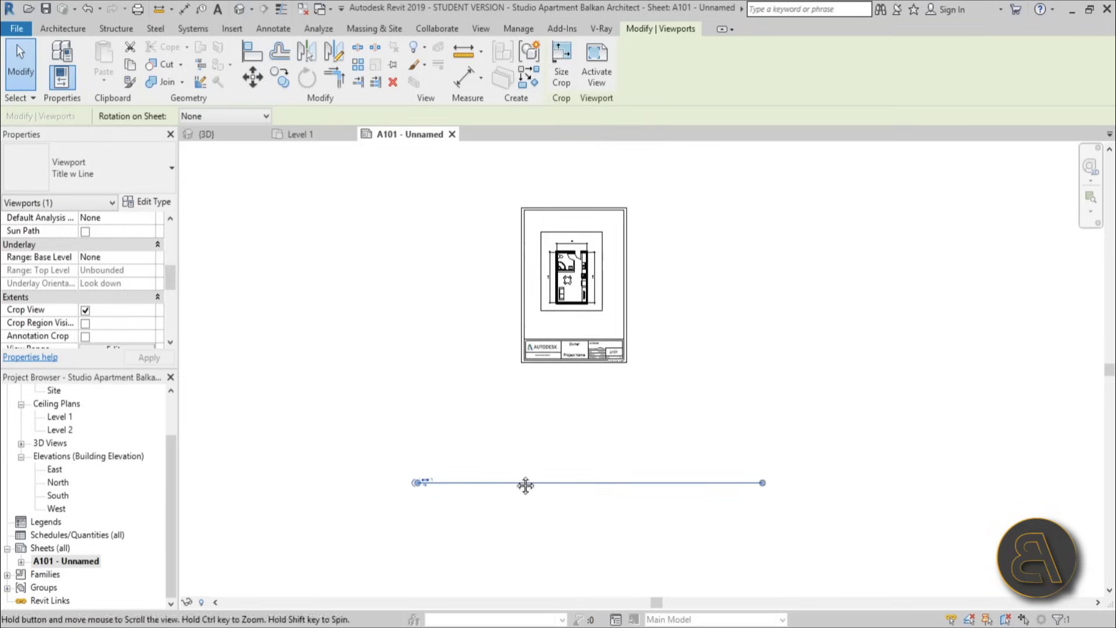
click(682, 463)
click(575, 302)
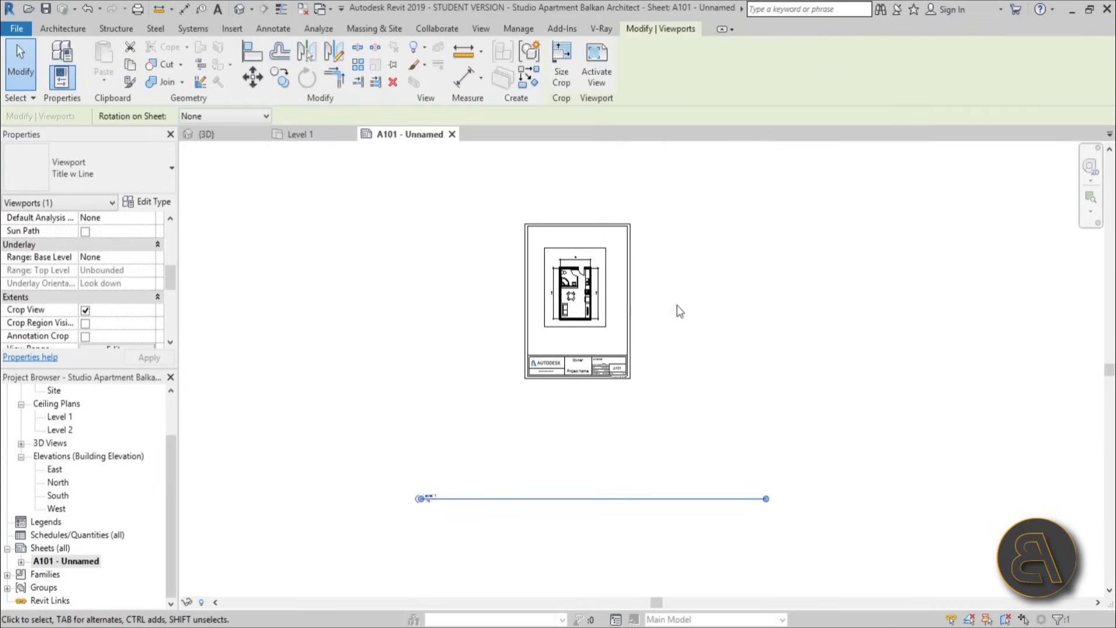
key(Delete)
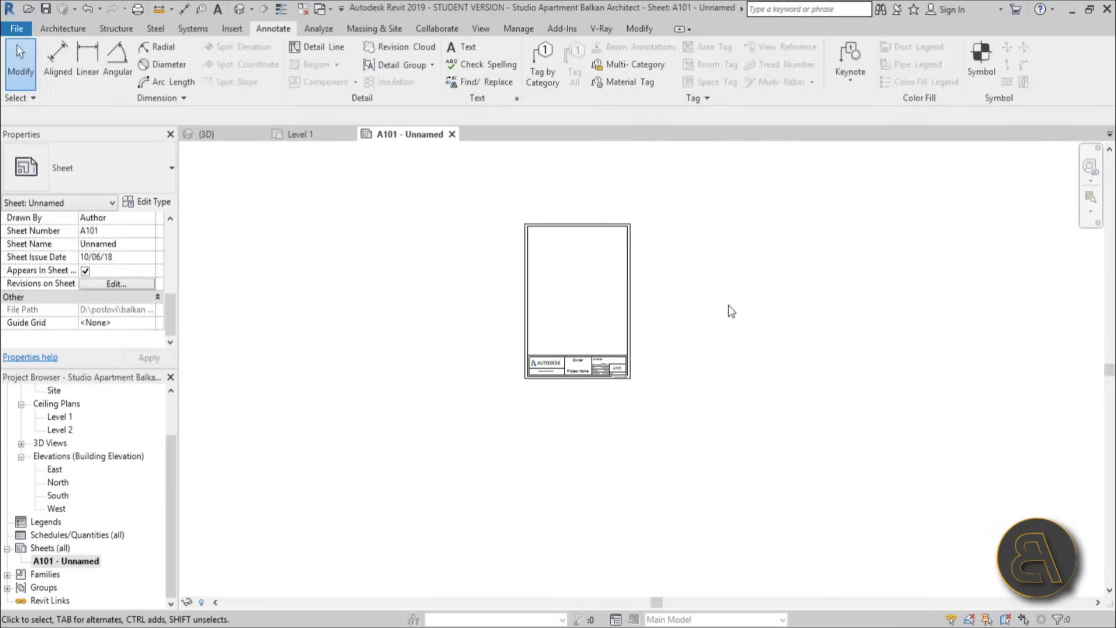
Step: Place the Level 1 plan from the Project Browser back onto sheet A101
scroll(161, 438, up, 2)
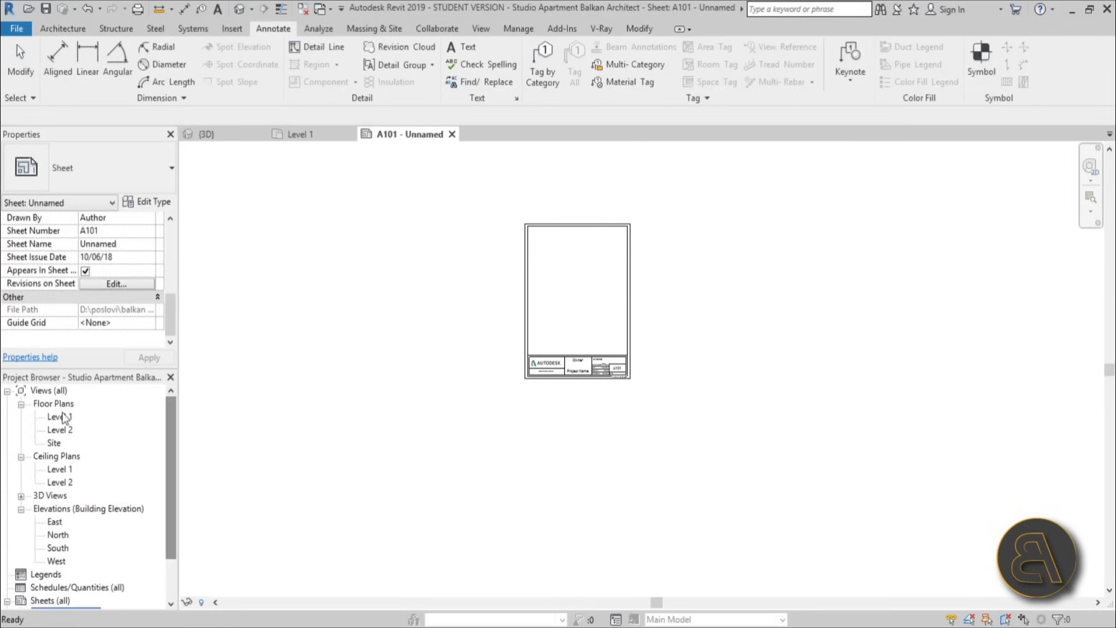
drag(60, 416, 308, 394)
click(575, 287)
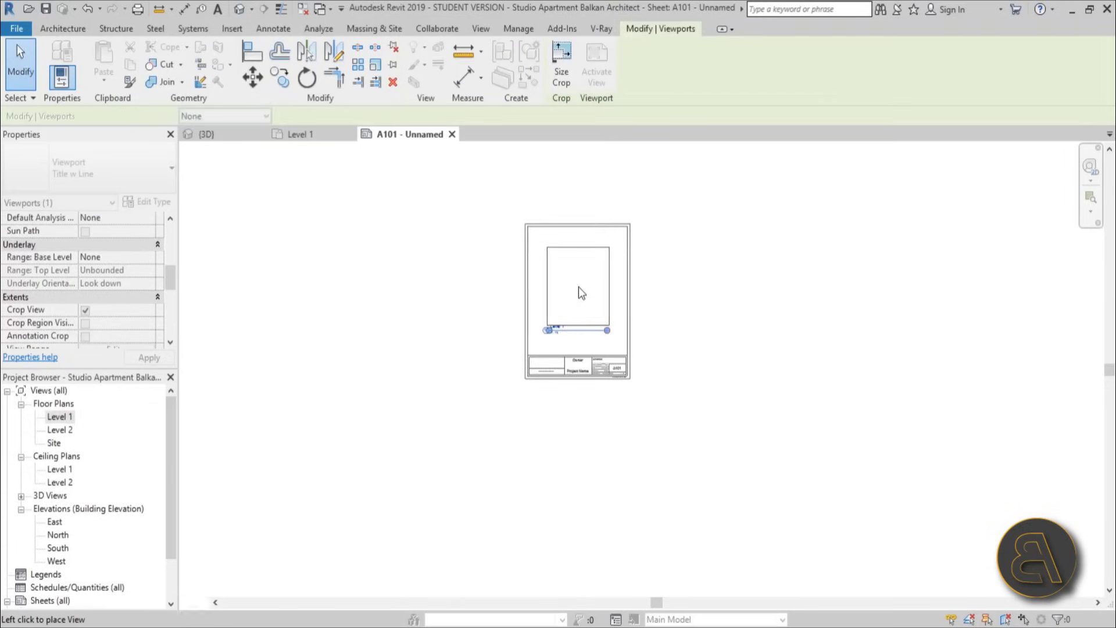
scroll(578, 287, up, 4)
click(864, 381)
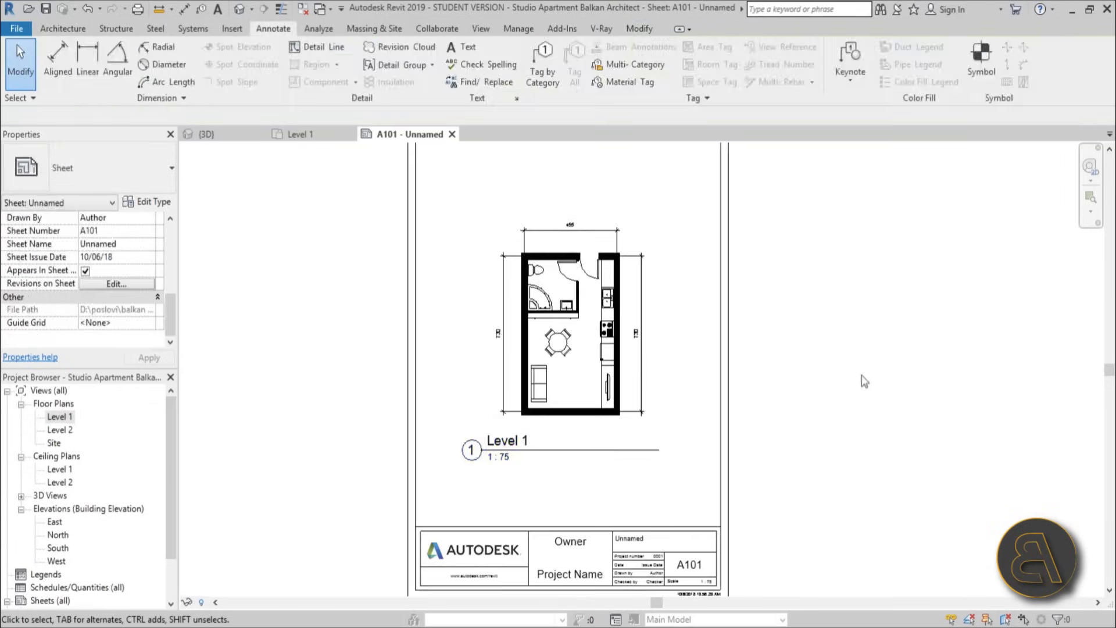
Step: Move the 1 : 75 viewport title down to sit just below the plan
click(579, 450)
click(588, 417)
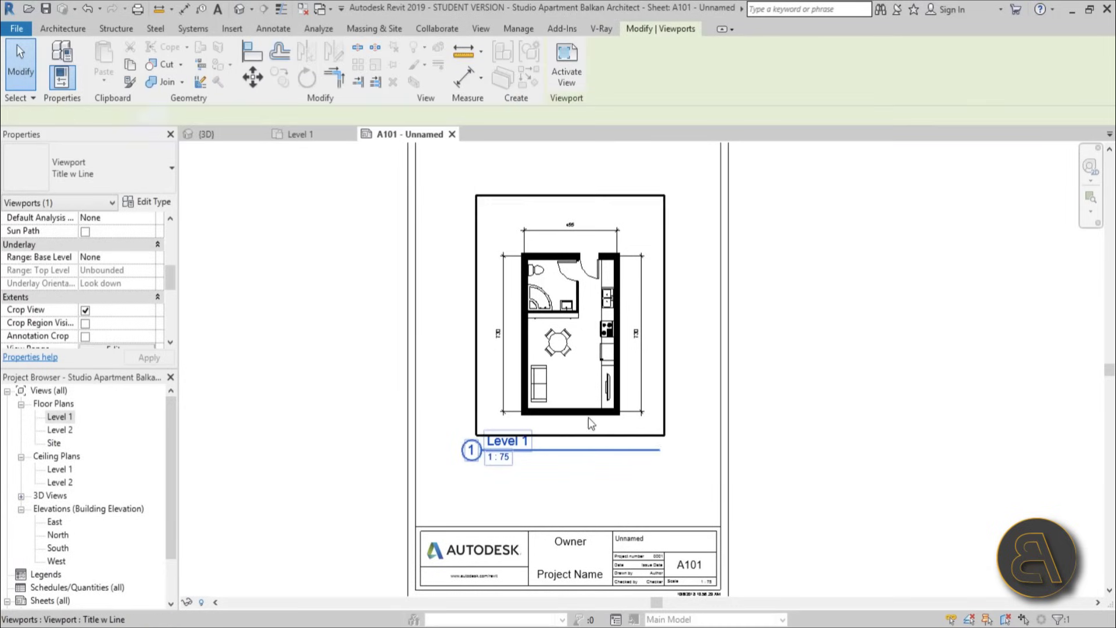
click(816, 453)
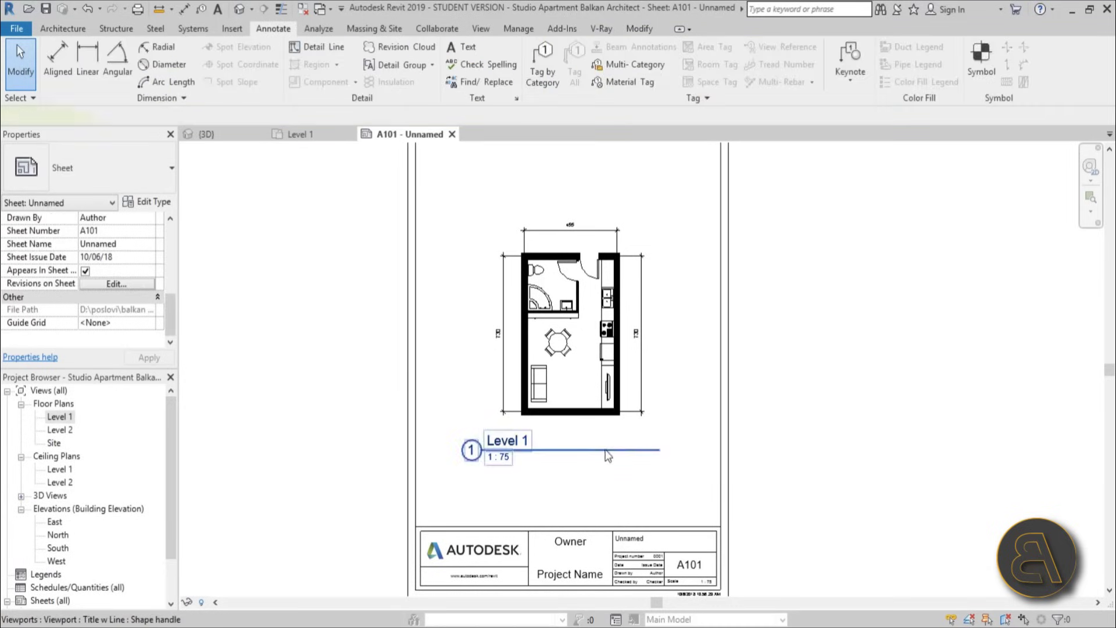
mouse_move(608, 452)
mouse_down()
mouse_move(610, 475)
mouse_move(625, 469)
mouse_move(623, 428)
mouse_move(629, 434)
mouse_move(607, 430)
mouse_up()
scroll(594, 468, up, 2)
click(715, 453)
click(744, 430)
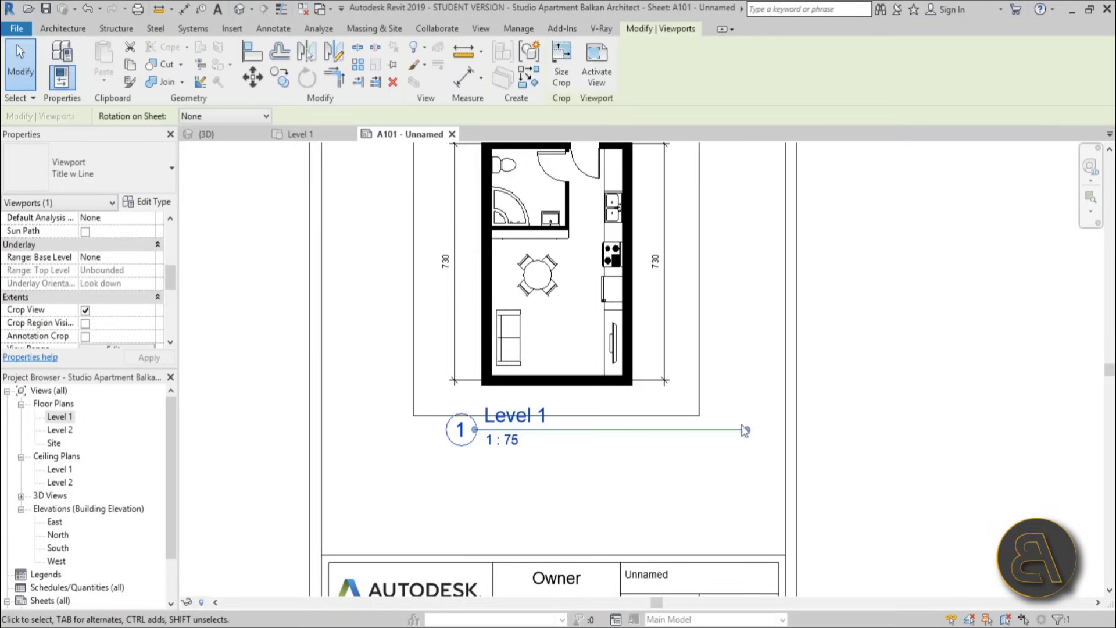
click(801, 390)
click(627, 430)
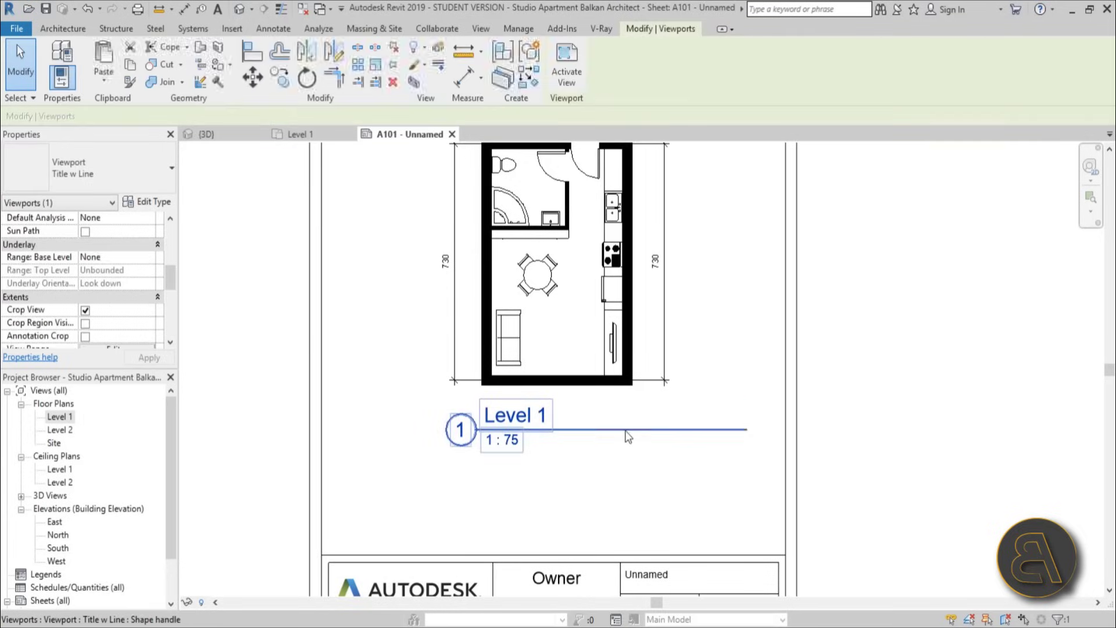
mouse_move(614, 432)
mouse_down()
mouse_move(620, 446)
mouse_move(620, 429)
mouse_up()
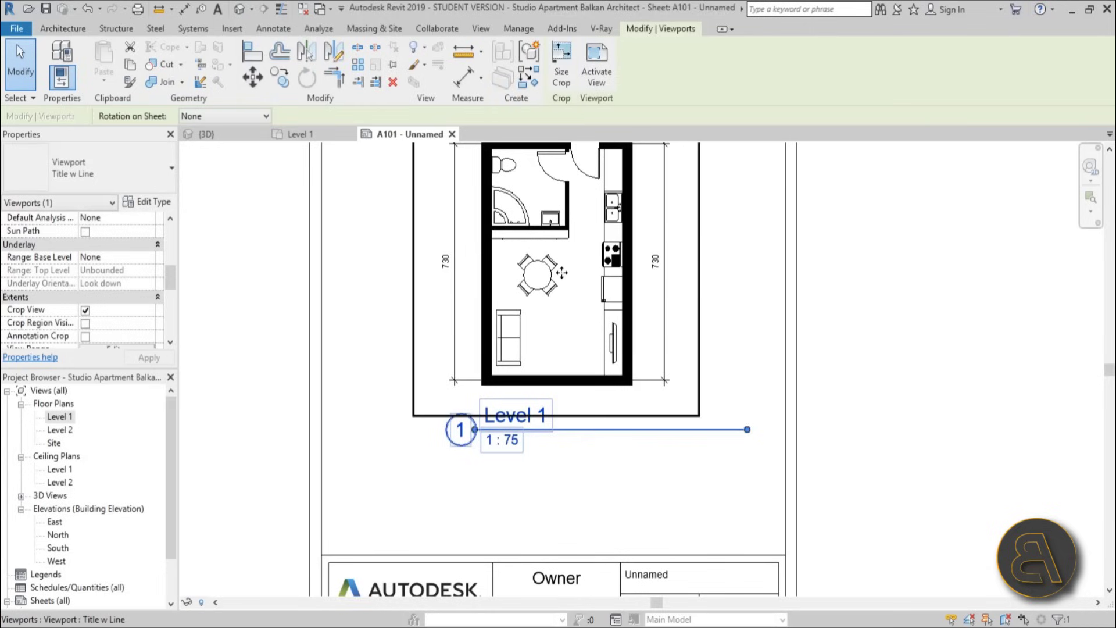
Step: Shorten the viewport title line to roughly the plan's width
drag(746, 429, 668, 430)
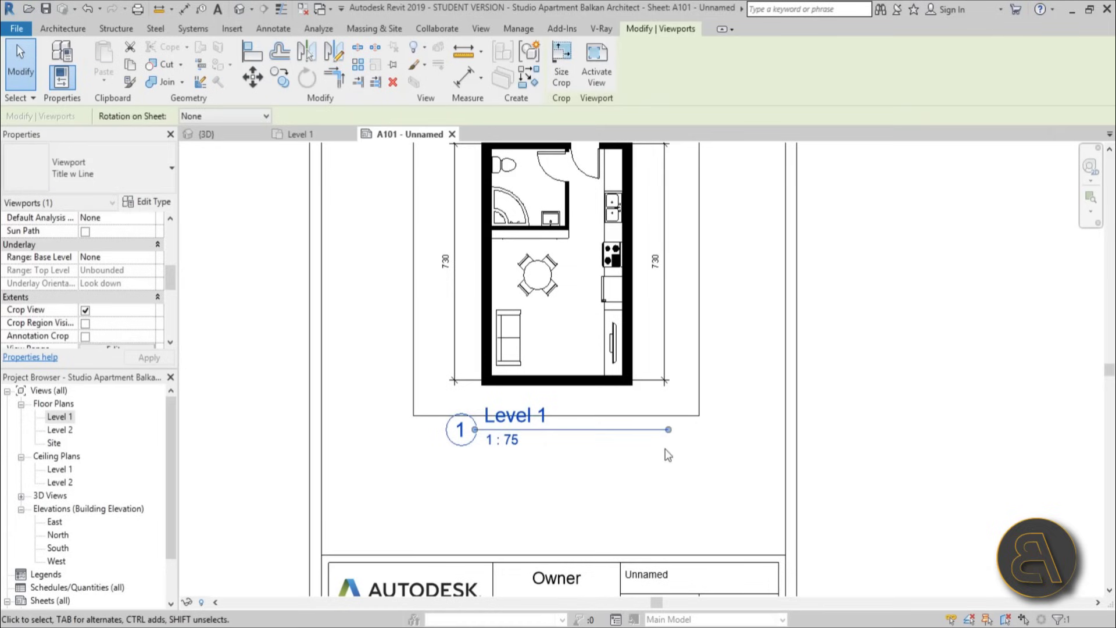
click(666, 464)
scroll(557, 494, down, 2)
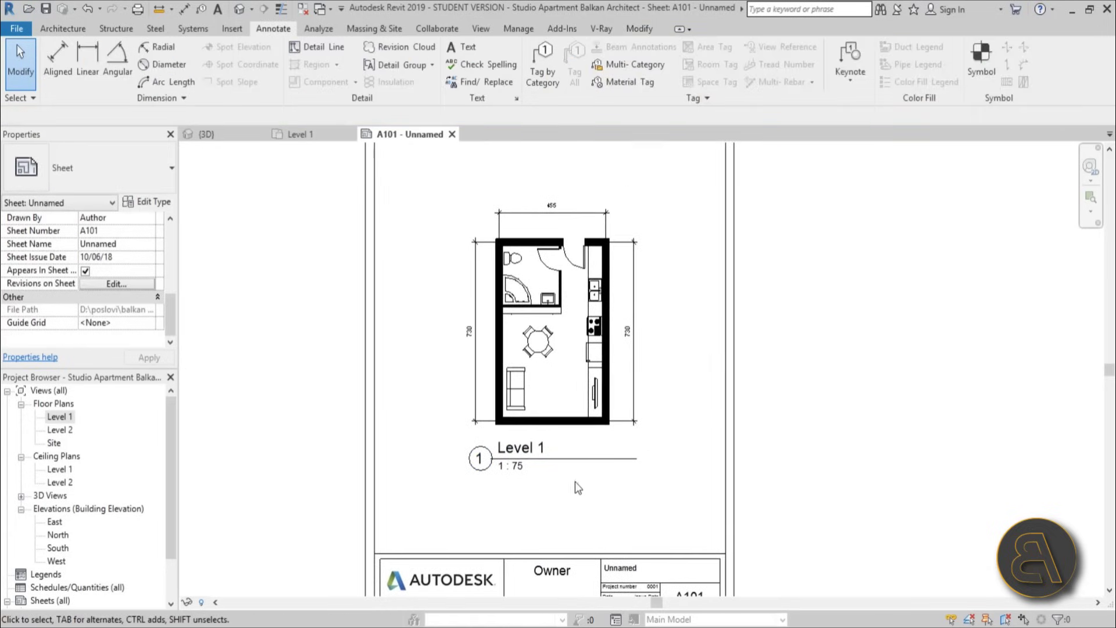
scroll(520, 473, up, 2)
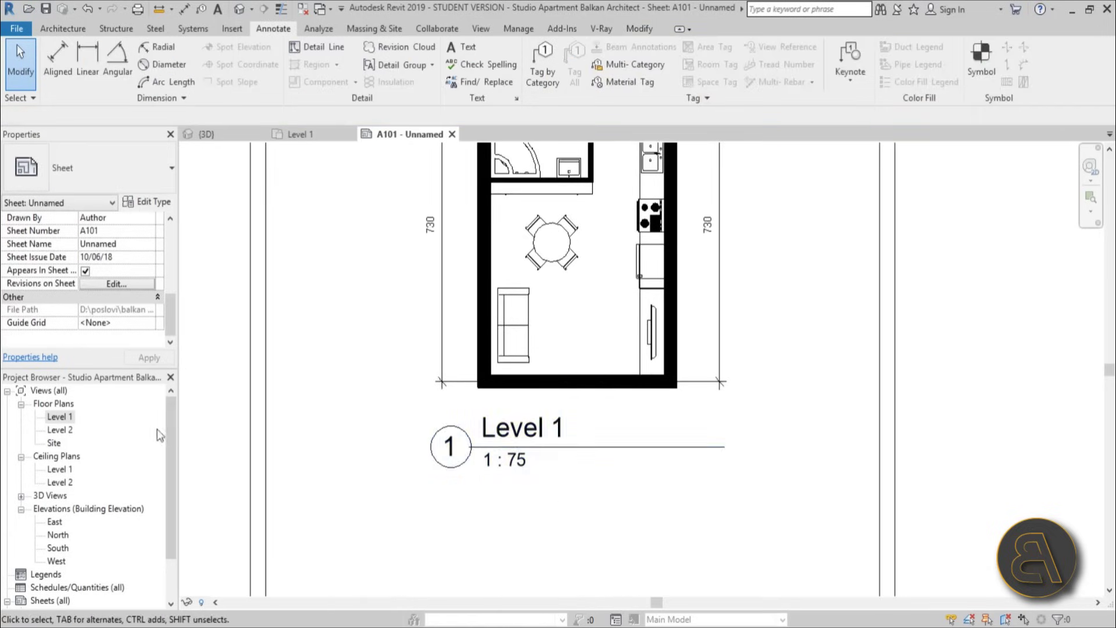
Step: Rename the Level 1 plan to 'abc', accepting the matching level and ceiling plan renames
right_click(57, 417)
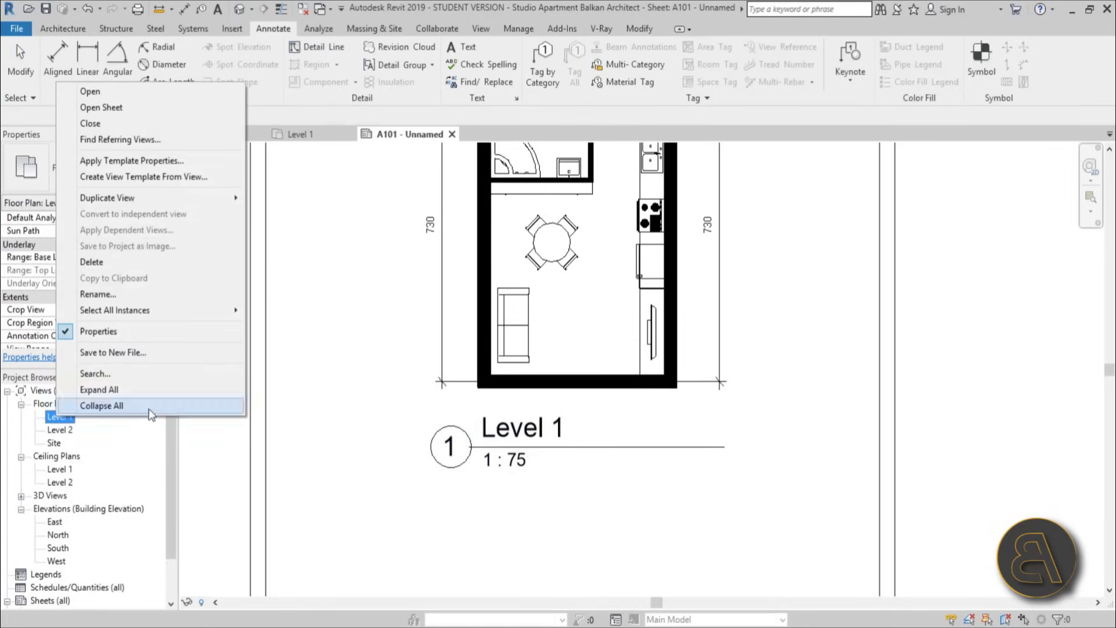
click(101, 295)
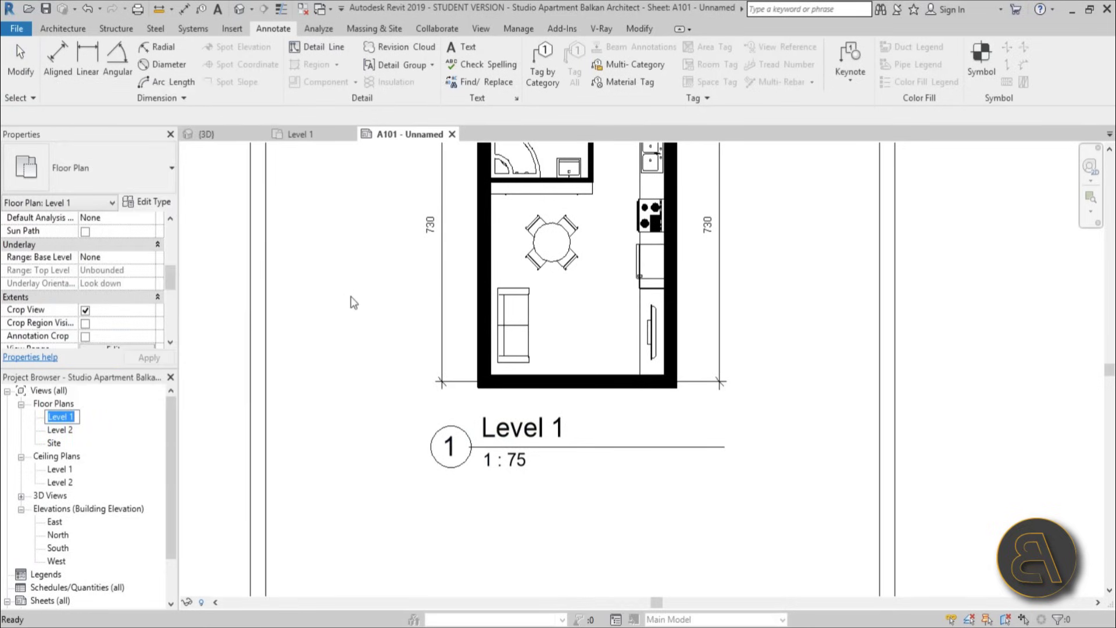
text(abc)
key(Return)
click(619, 331)
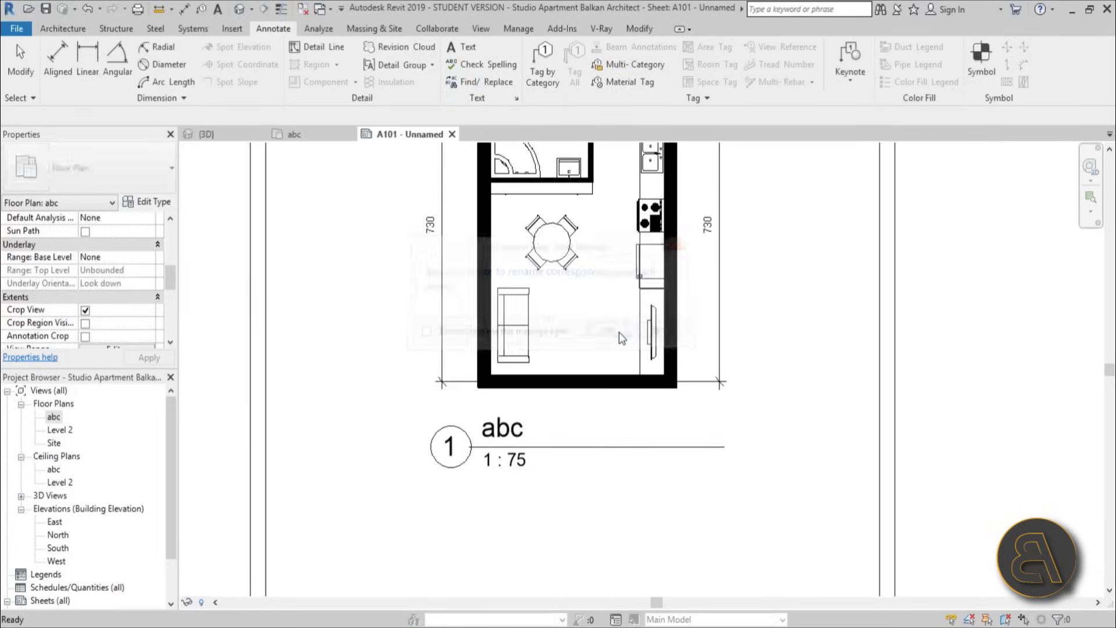
click(501, 462)
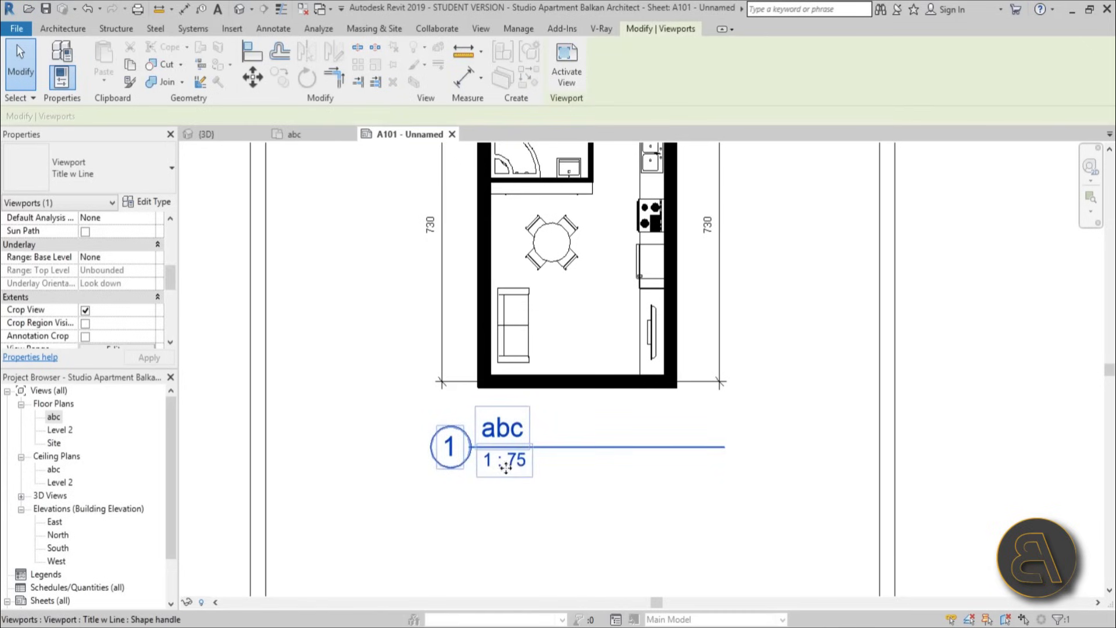
key(Escape)
scroll(604, 451, down, 4)
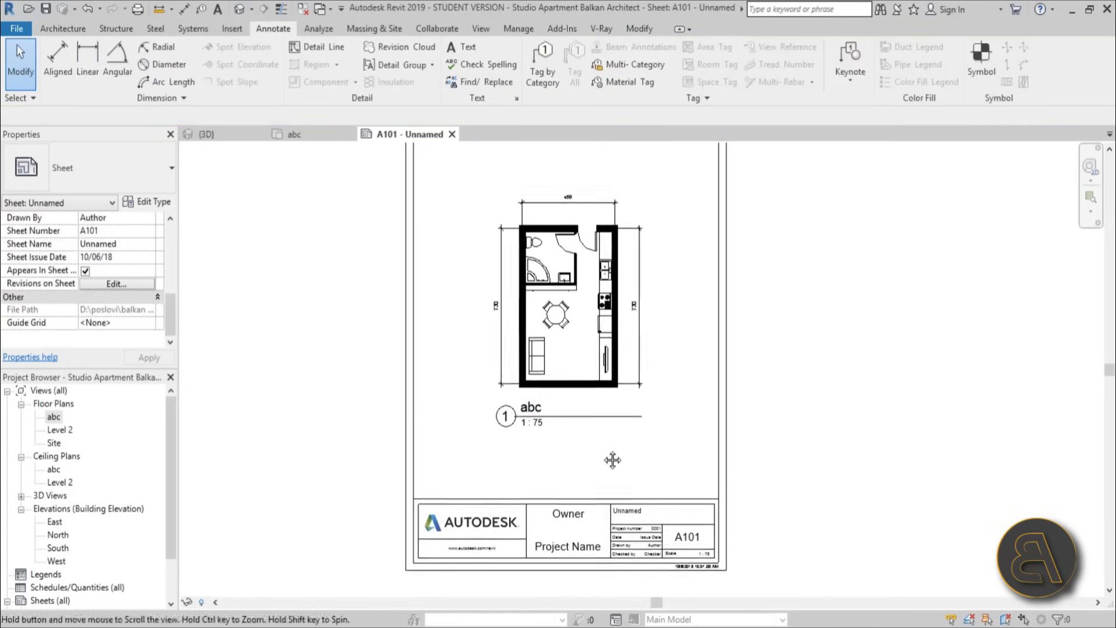
scroll(577, 456, up, 3)
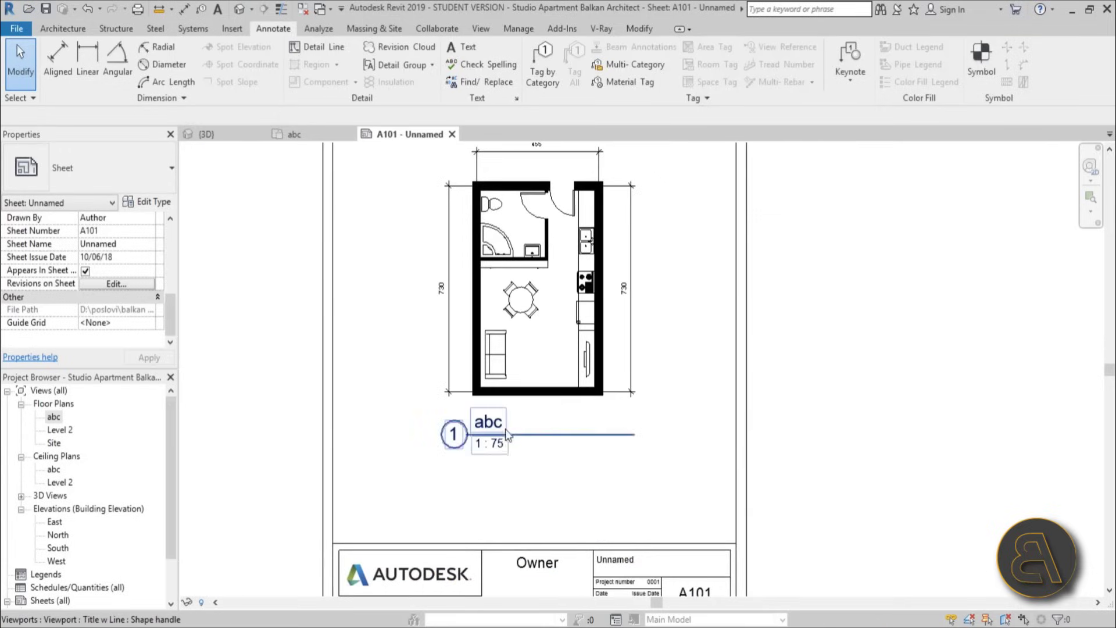
middle_drag(554, 354, 560, 402)
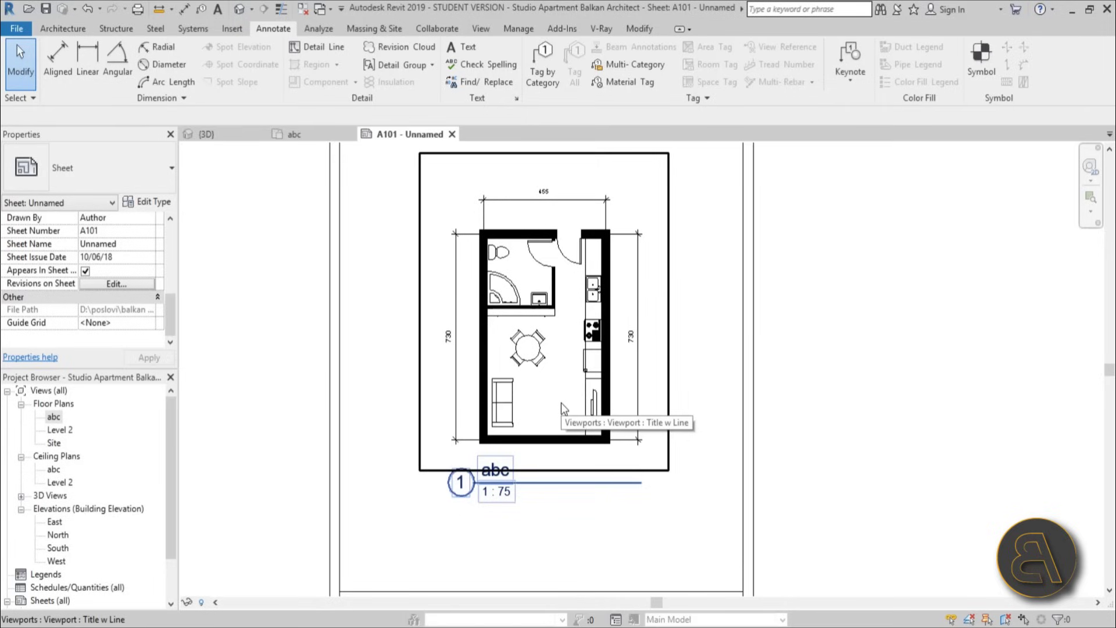
Step: Switch the viewport type to No Title and nudge the viewport slightly down
click(564, 401)
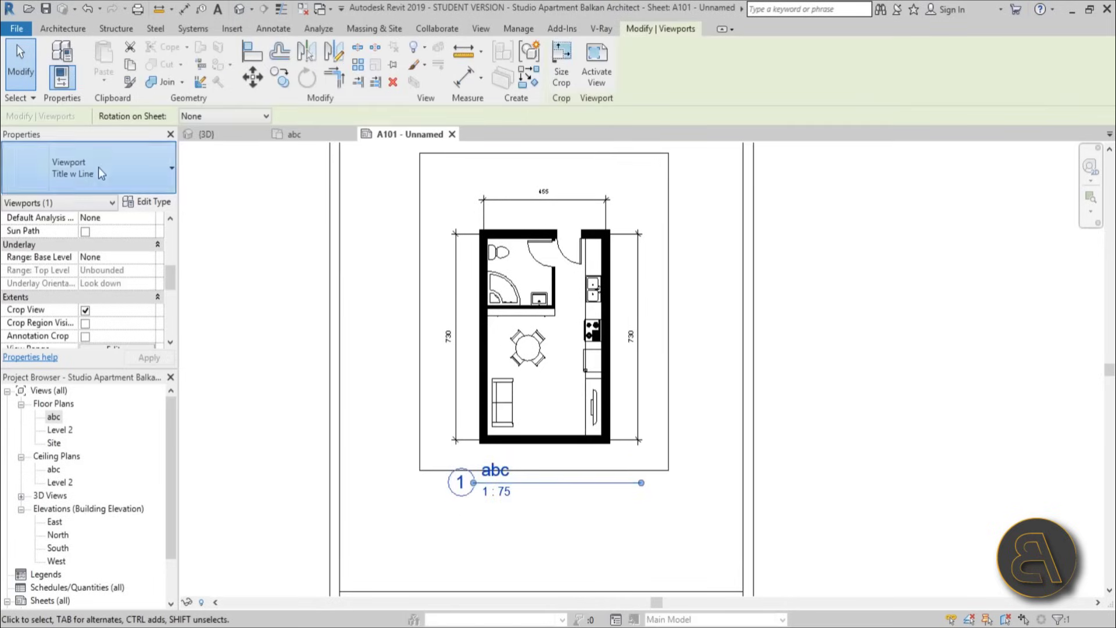
click(99, 166)
click(122, 176)
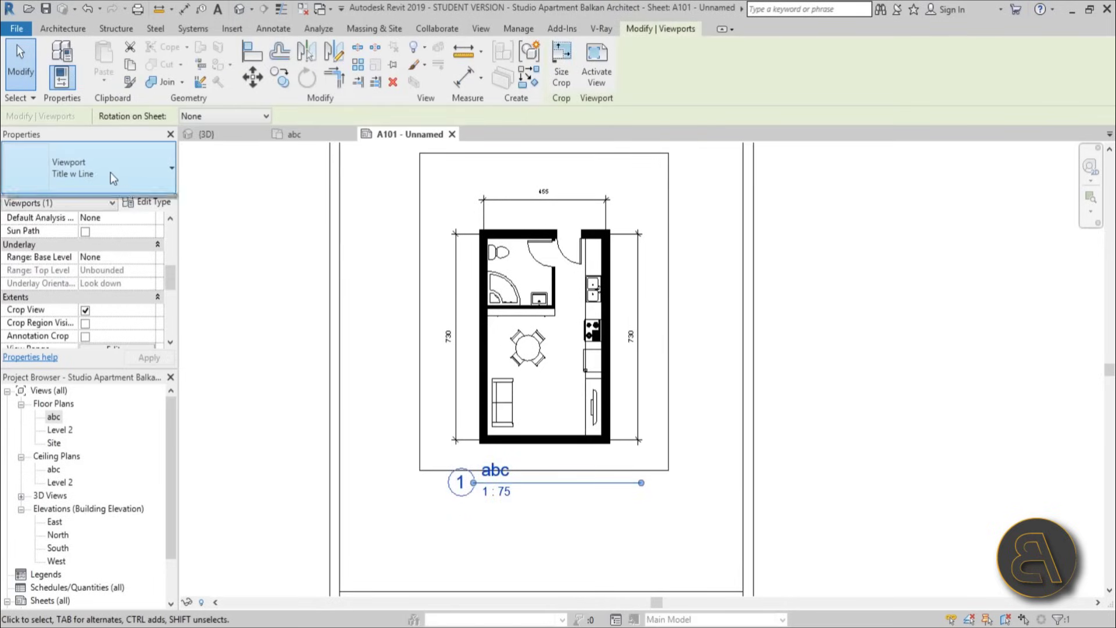
click(113, 179)
click(72, 239)
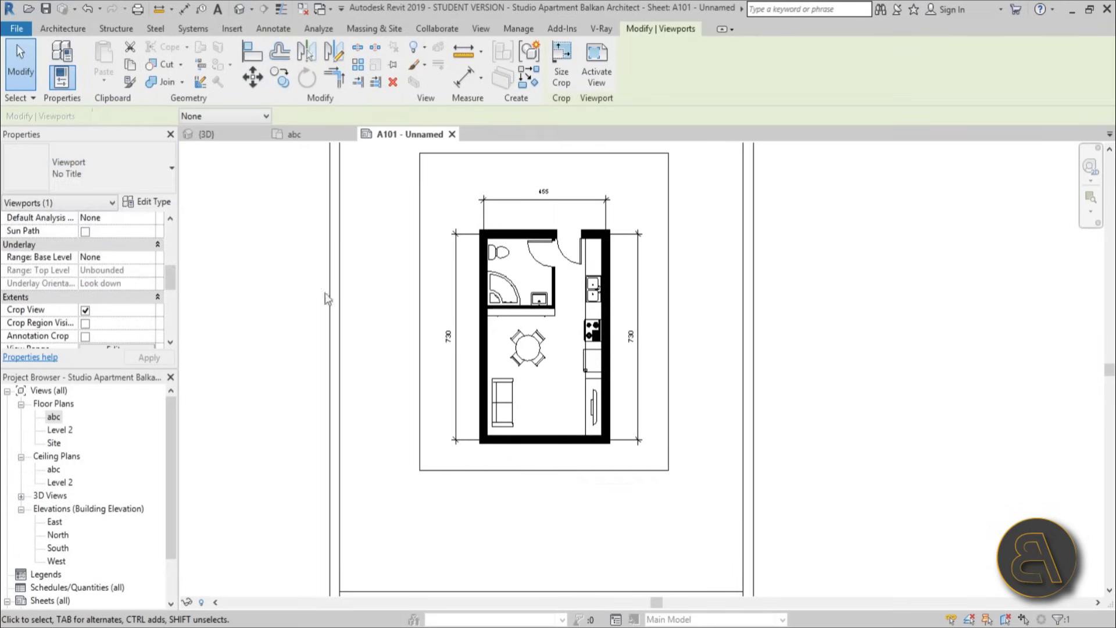
key(Escape)
drag(552, 406, 552, 423)
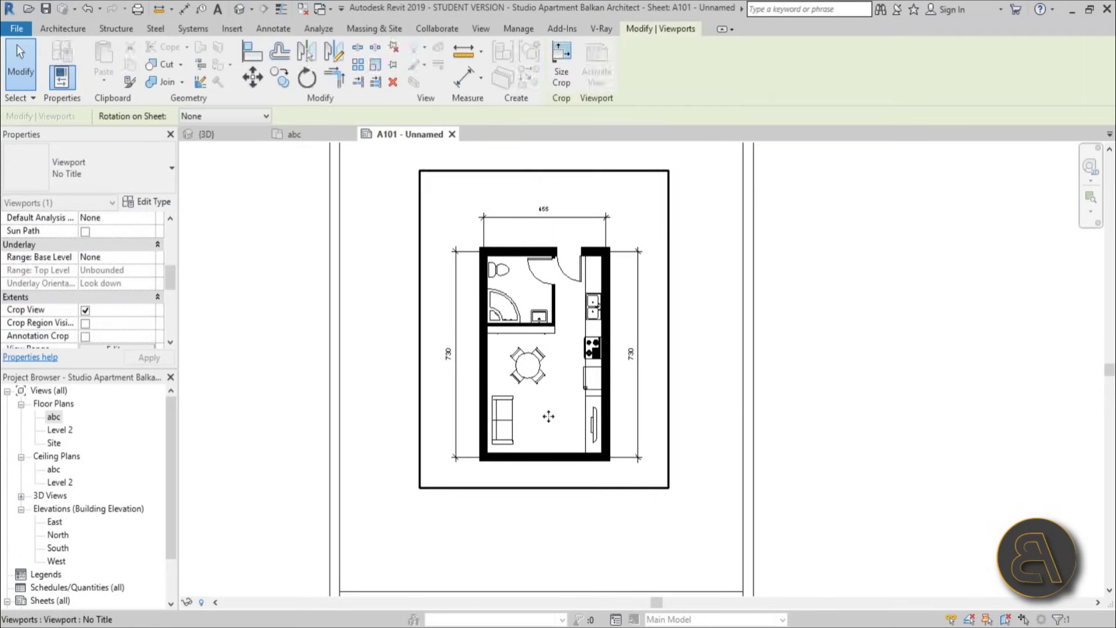
Step: Change the viewport type to a title without line
click(105, 177)
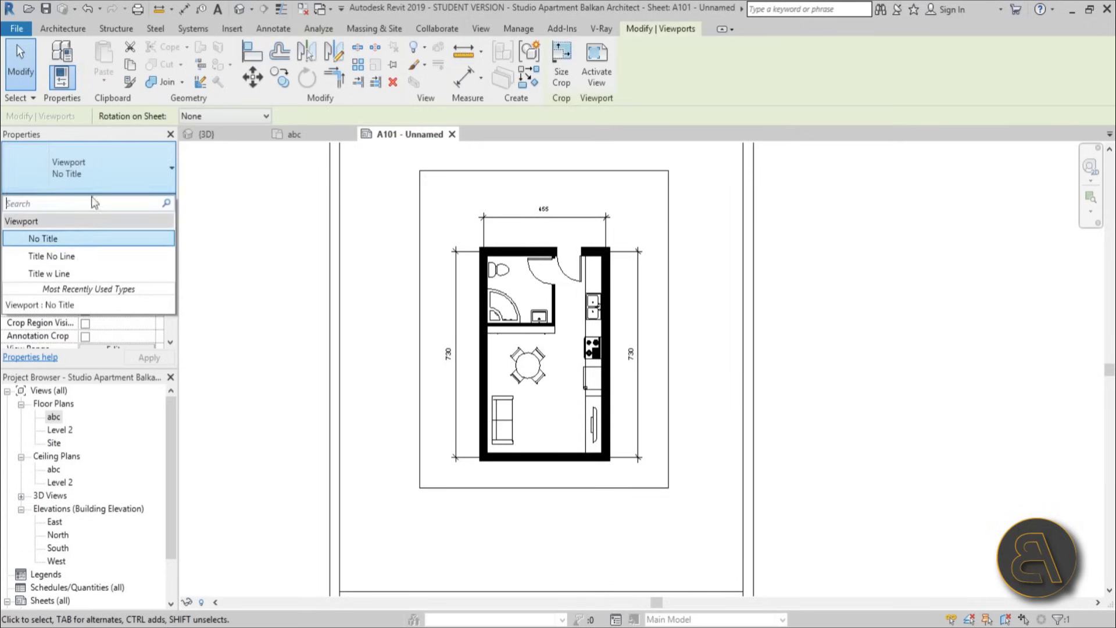
click(70, 259)
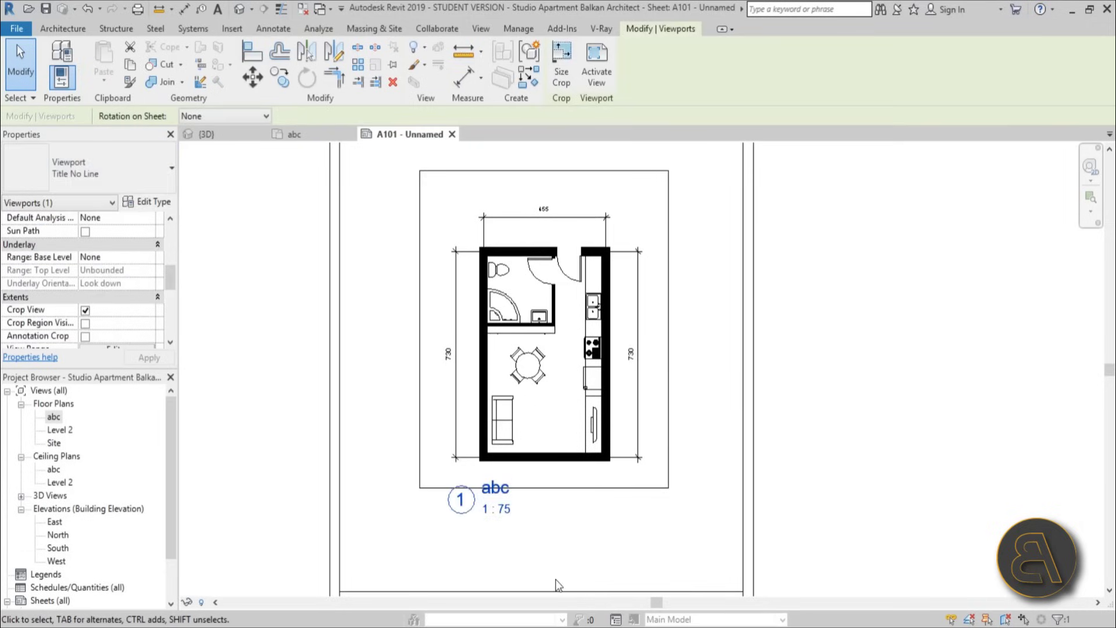
key(Escape)
scroll(473, 494, up, 4)
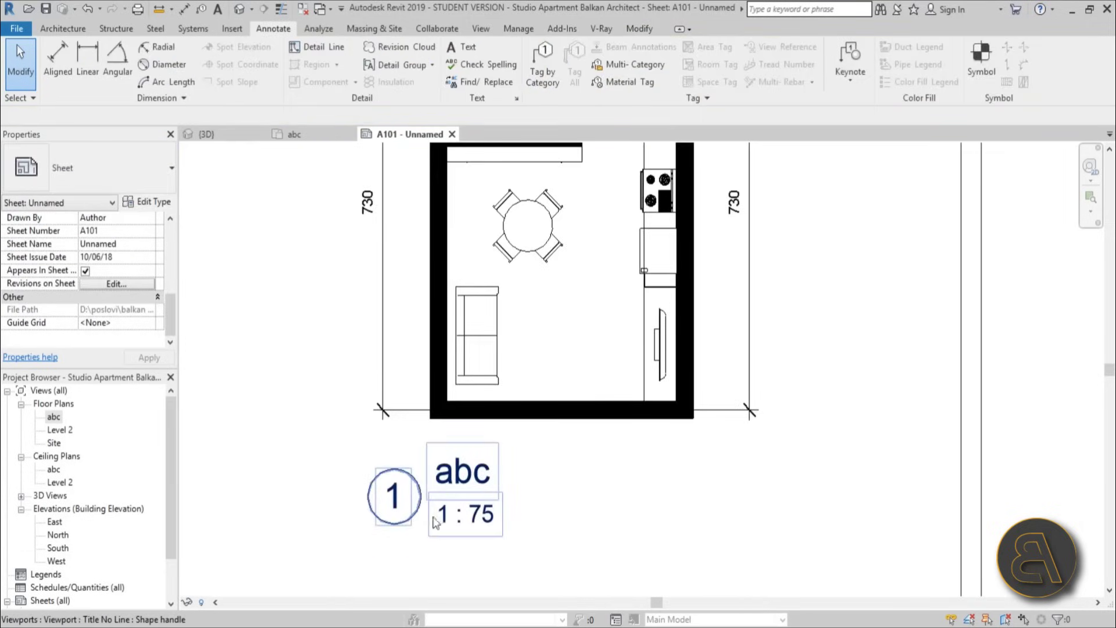
scroll(725, 468, down, 1)
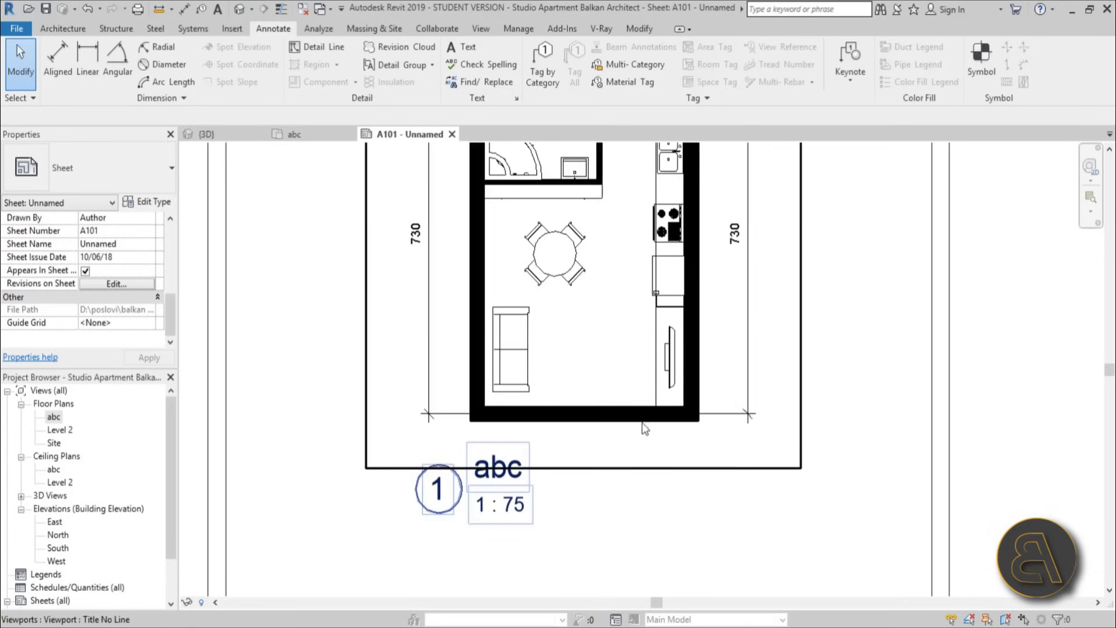
scroll(646, 408, down, 3)
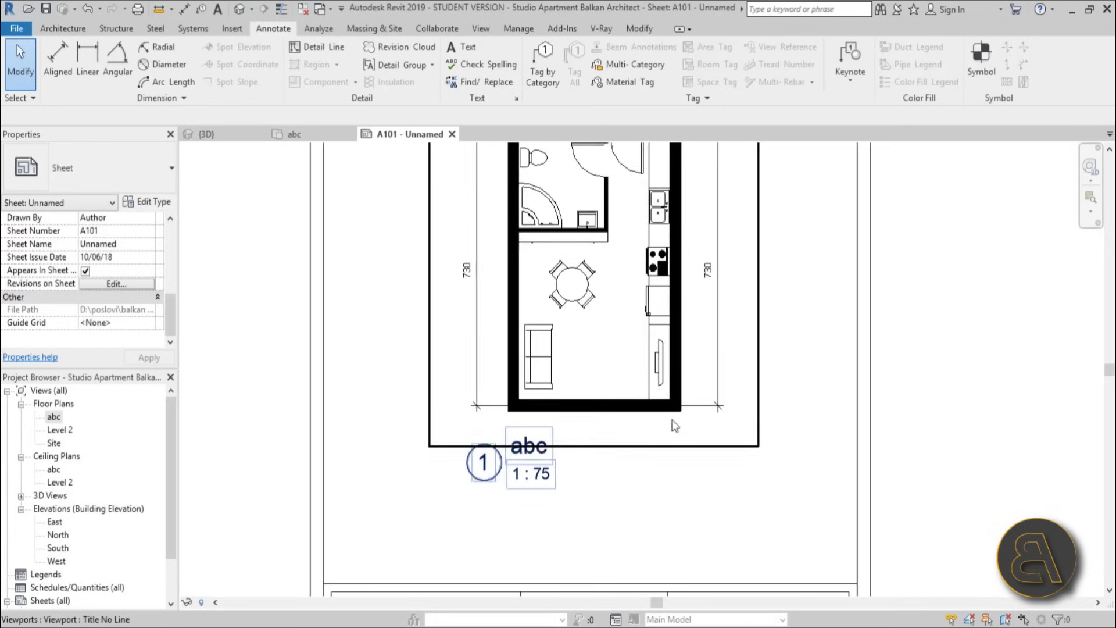
Step: Apply the Viewport: Title w Line type and zoom to fit the sheet
click(560, 465)
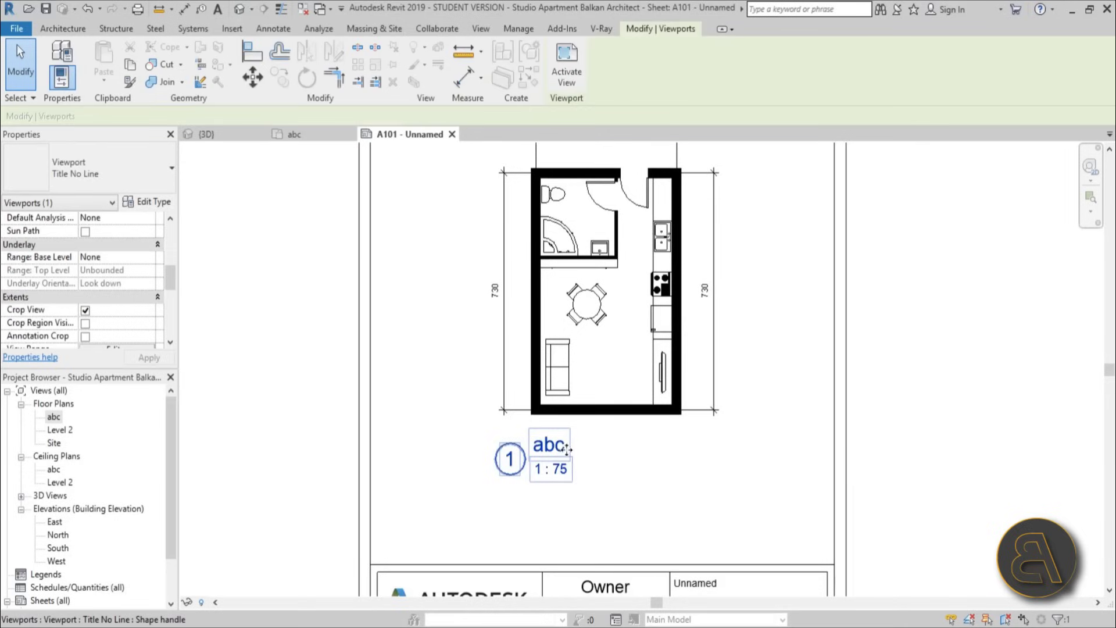
click(107, 171)
click(78, 170)
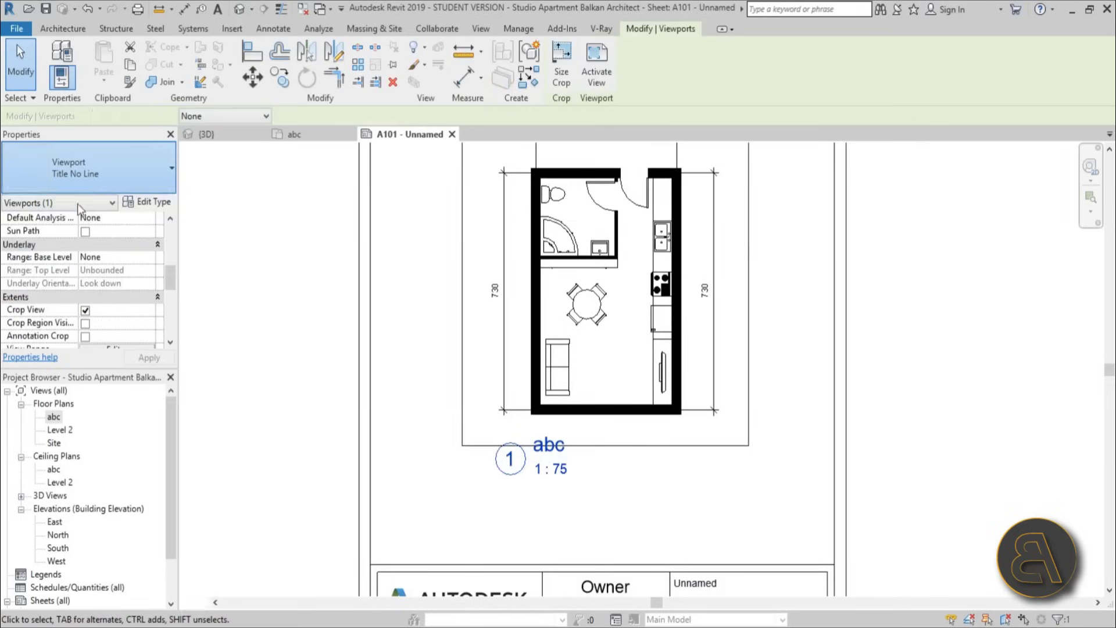
click(78, 188)
click(64, 274)
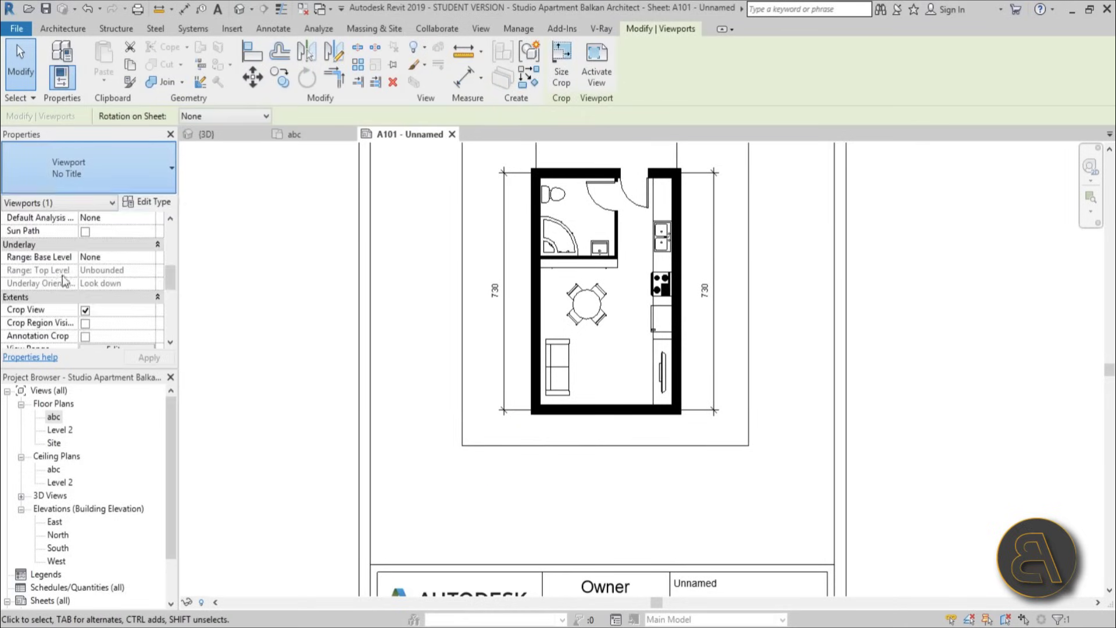
click(713, 477)
scroll(777, 399, down, 2)
key(z)
key(f)
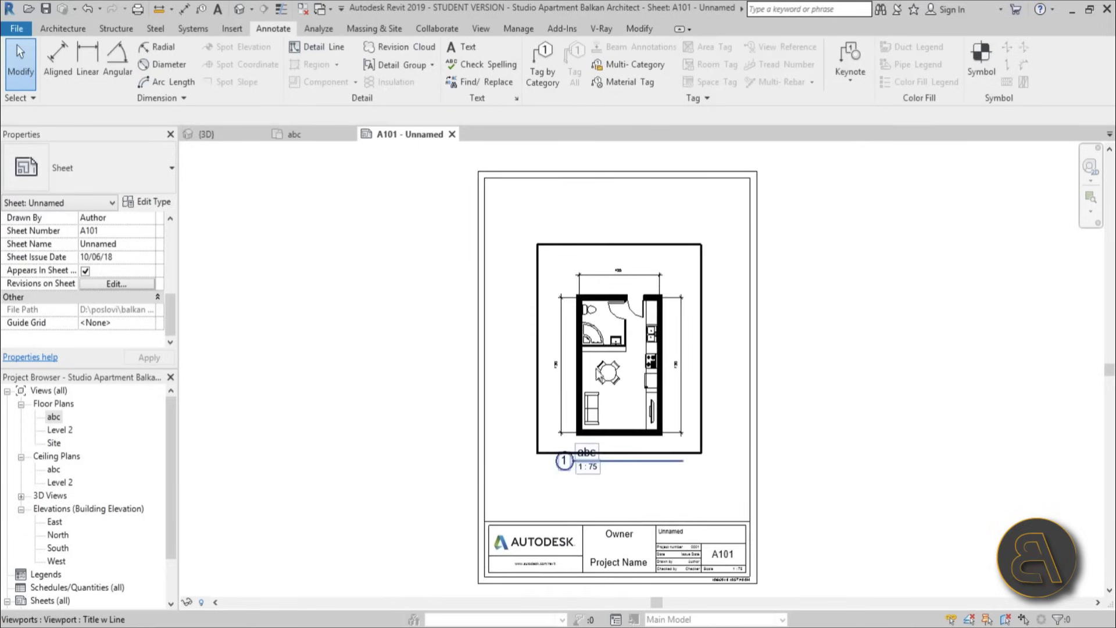
key(ctrl+Left)
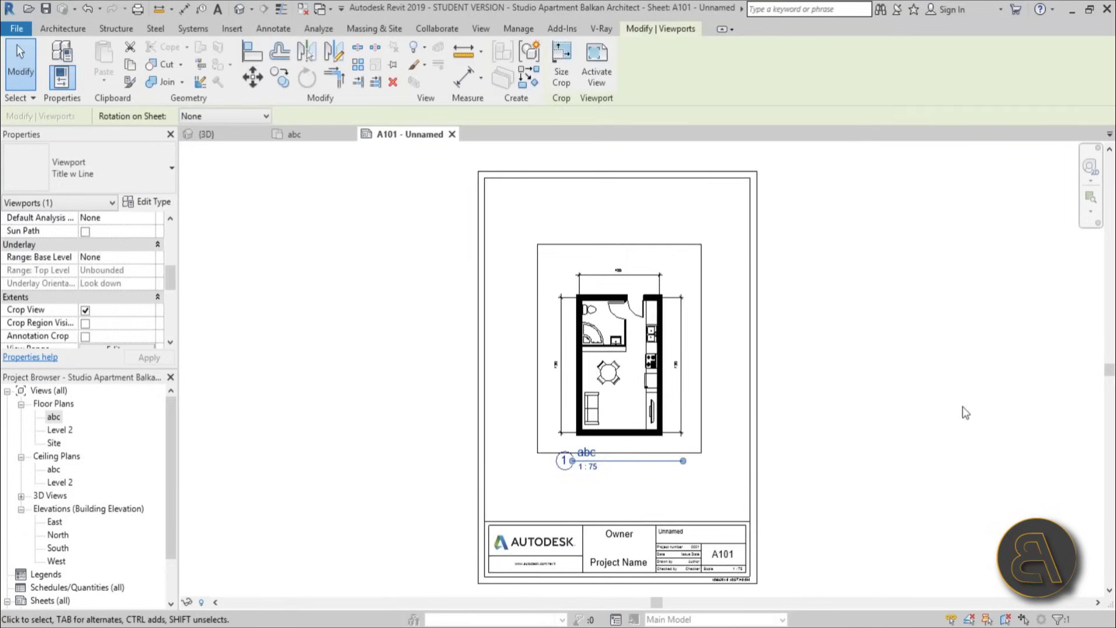
click(965, 412)
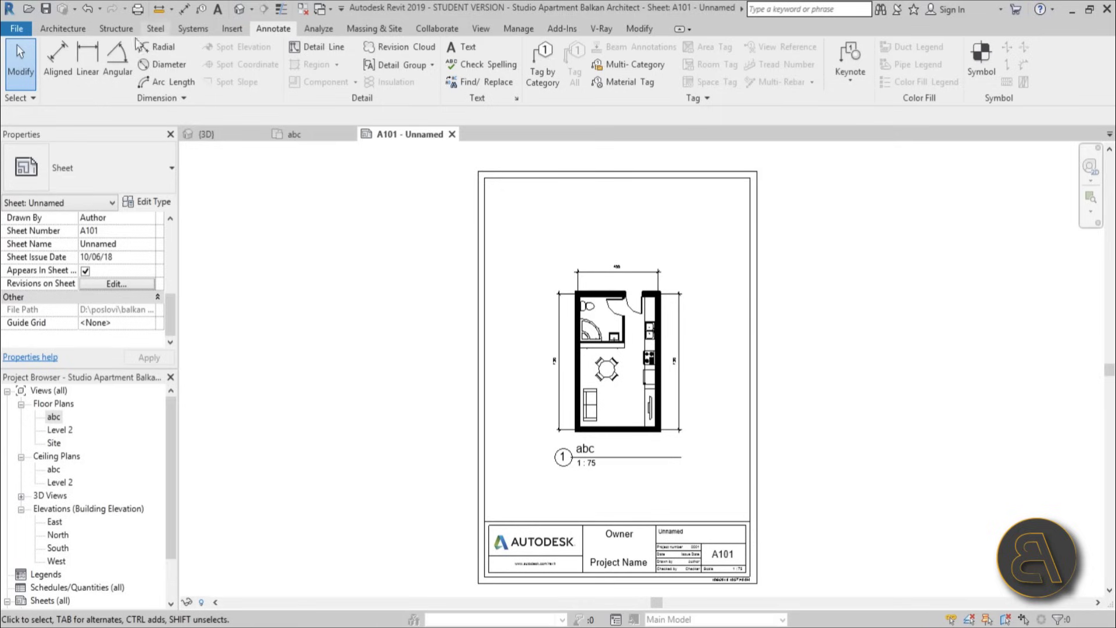
Step: Start printing sheet A101 with Adobe PDF selected as the printer
click(24, 29)
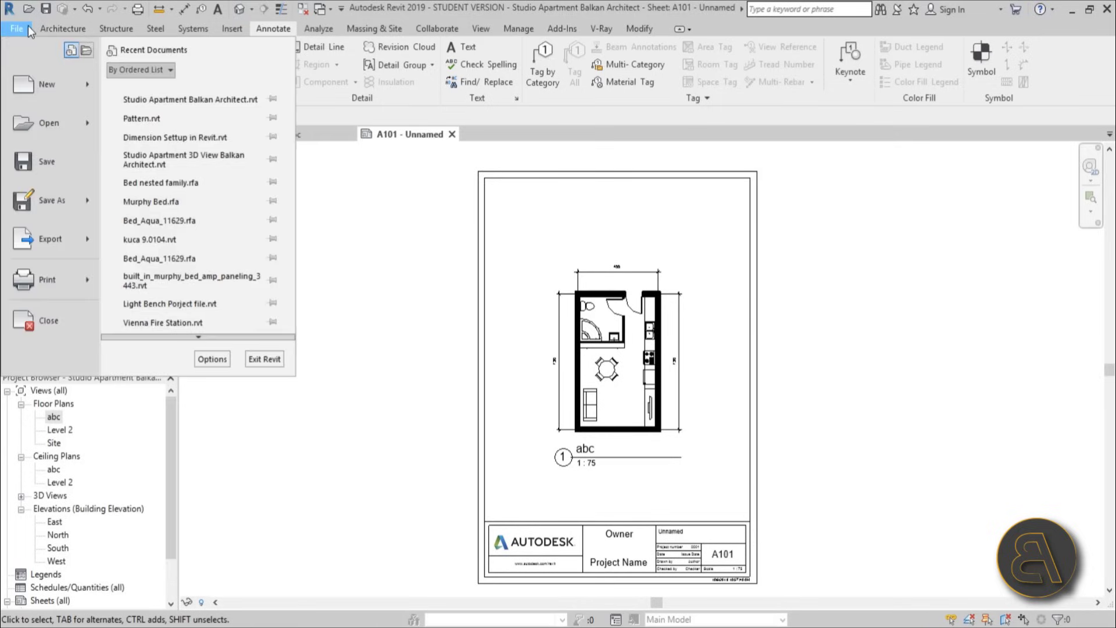
click(72, 278)
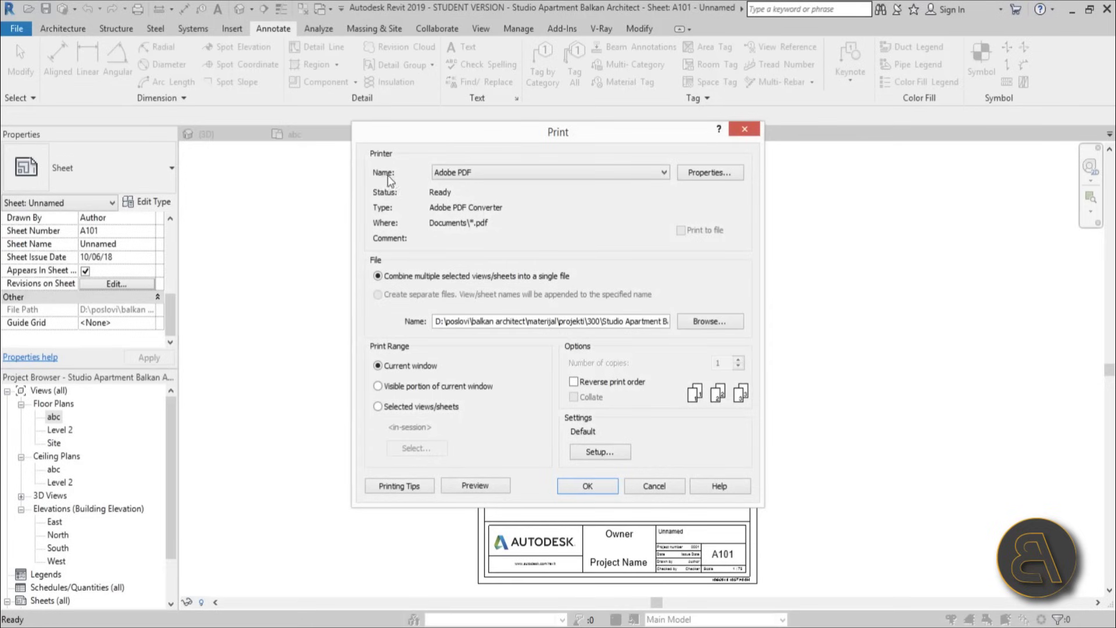
click(466, 173)
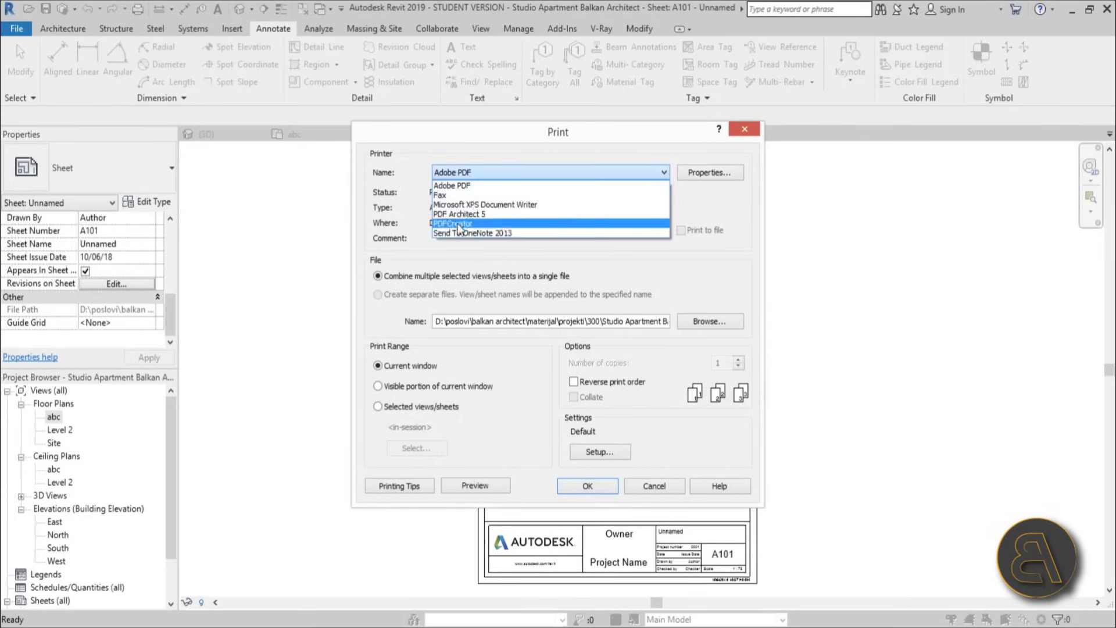
click(450, 185)
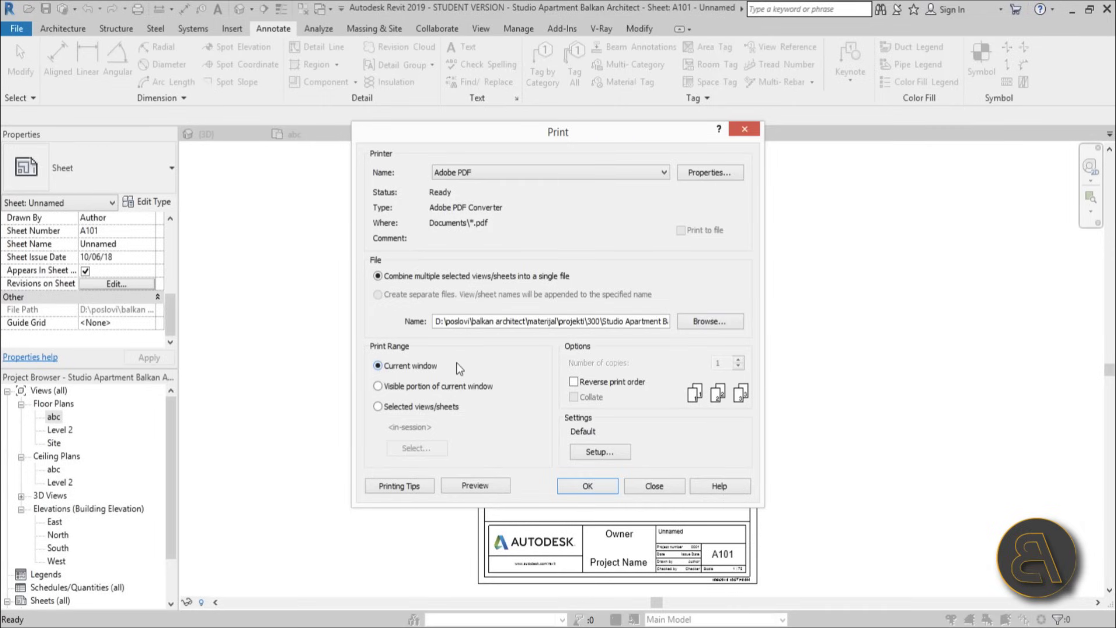
Step: In Print Setup, keep the Default setup and choose A4 paper in portrait
click(596, 451)
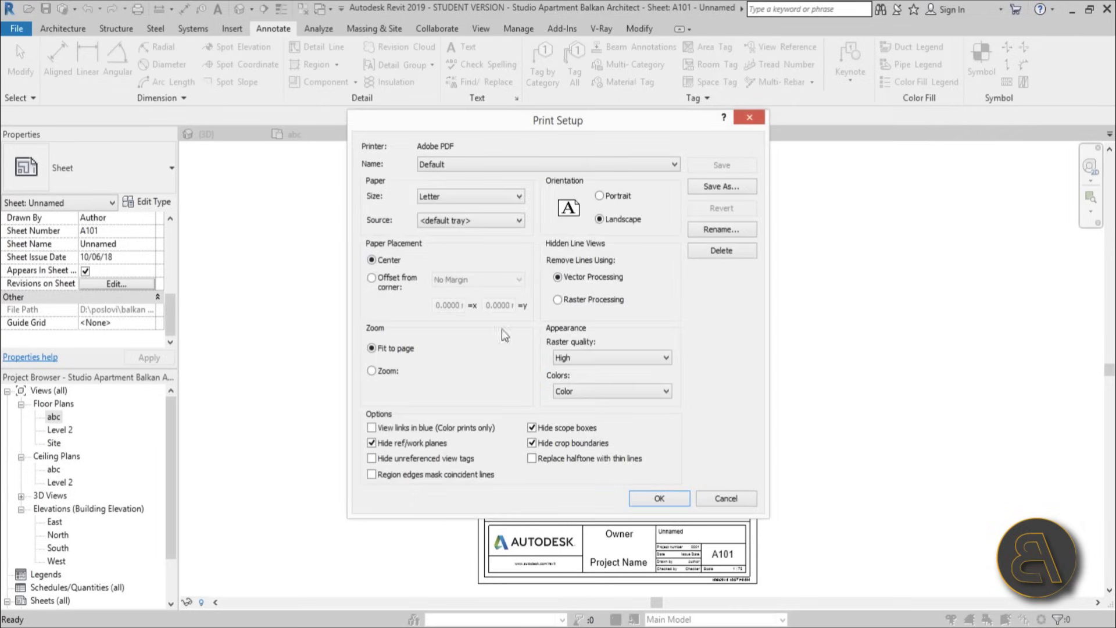
click(435, 165)
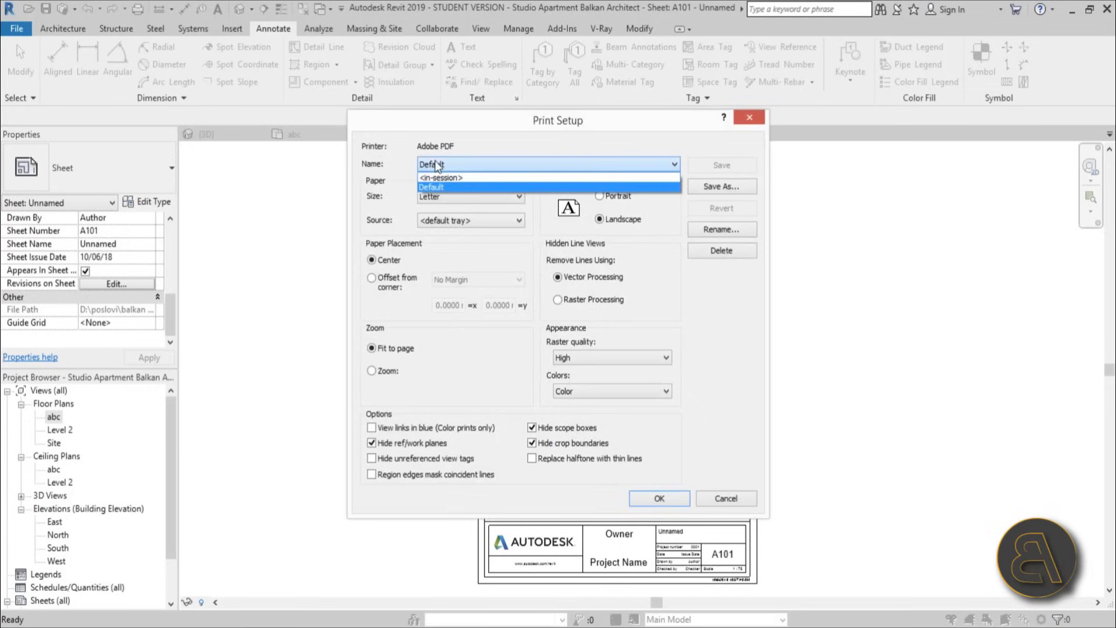
click(445, 165)
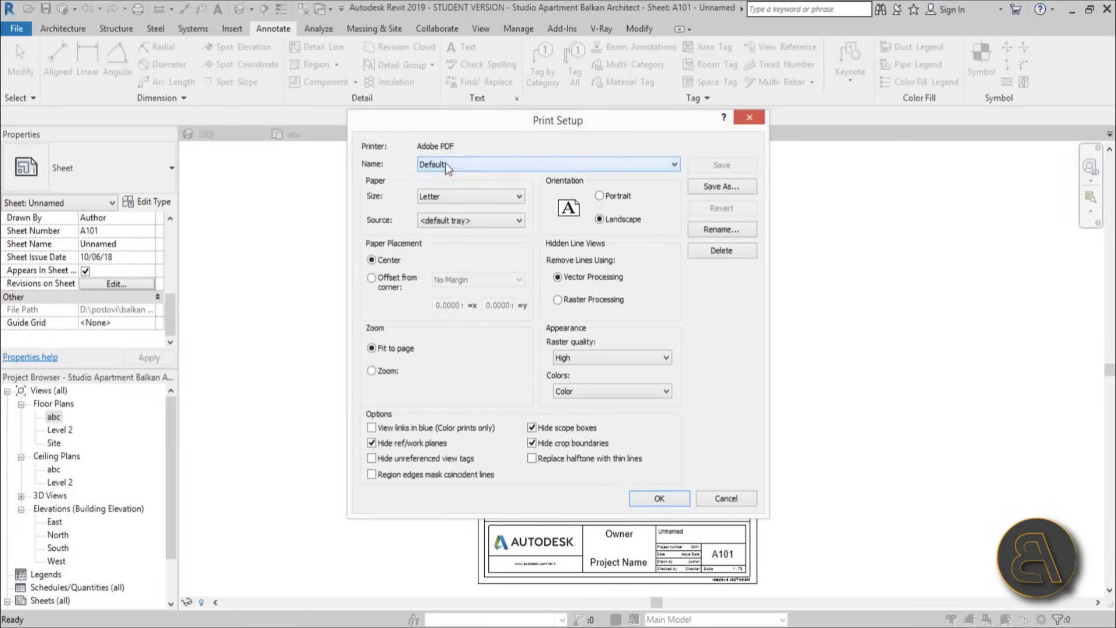
click(437, 196)
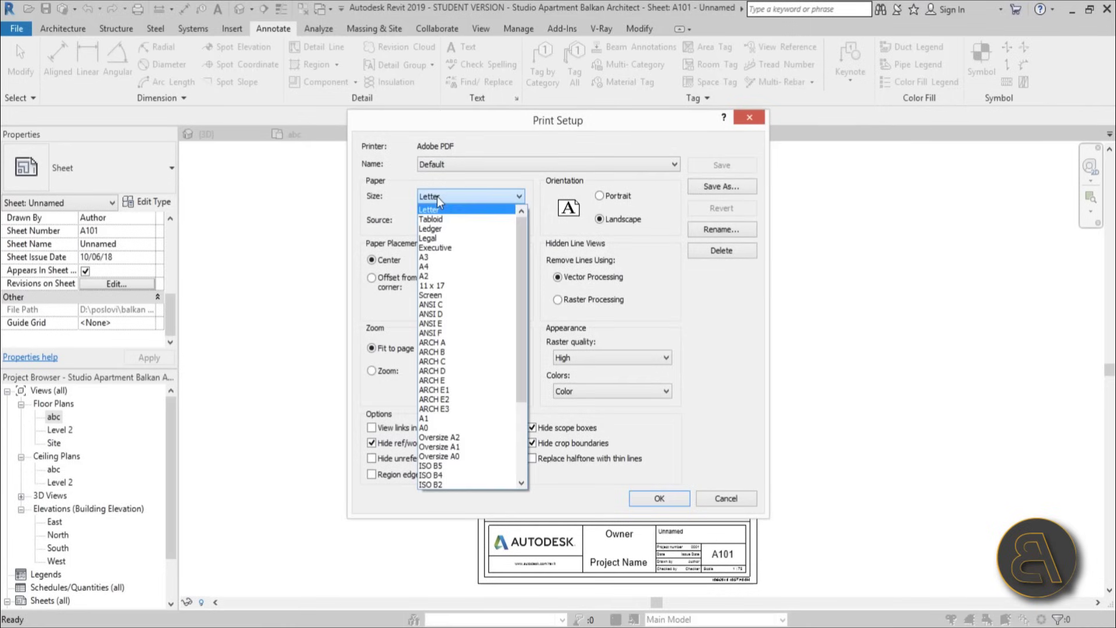
click(438, 266)
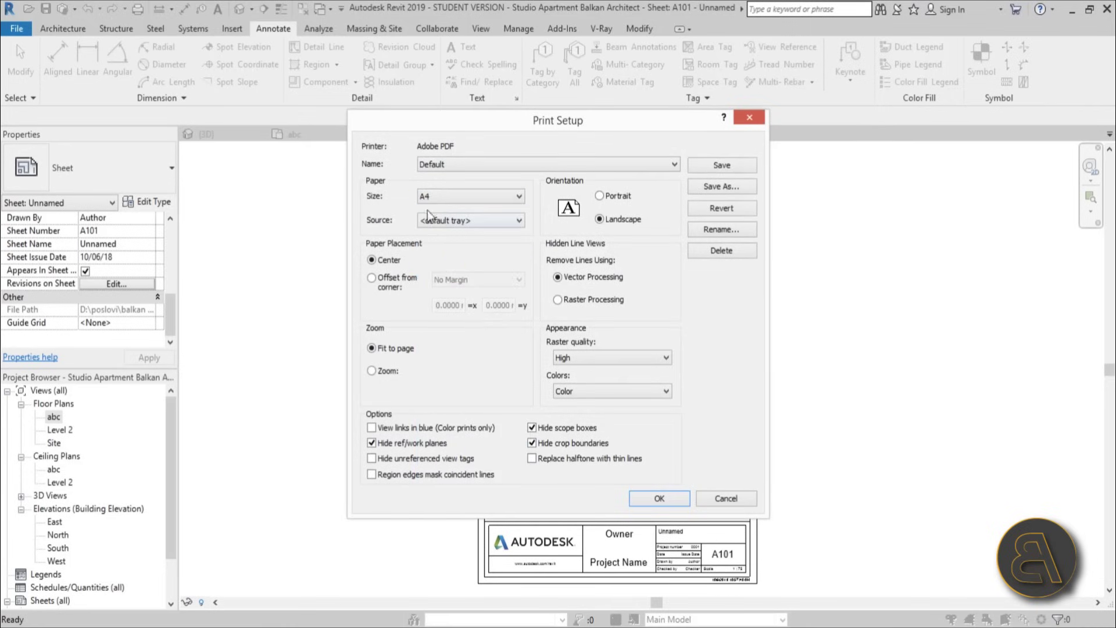
click(600, 197)
Step: Confirm portrait orientation and leave the colour output on Color
drag(604, 125, 278, 93)
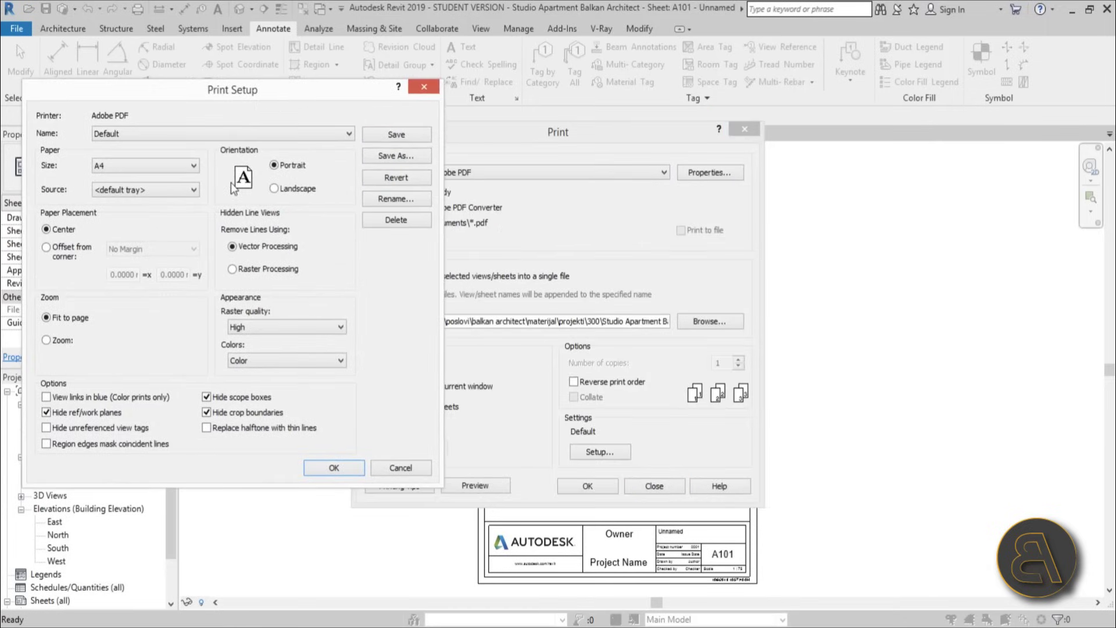
click(281, 190)
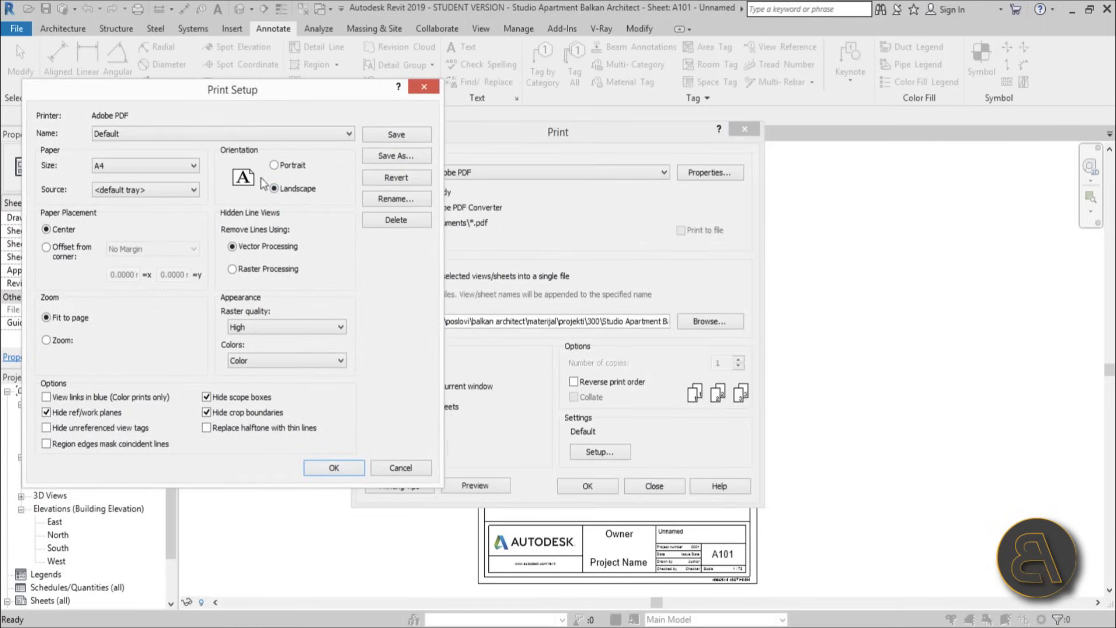
click(275, 166)
drag(257, 97, 417, 117)
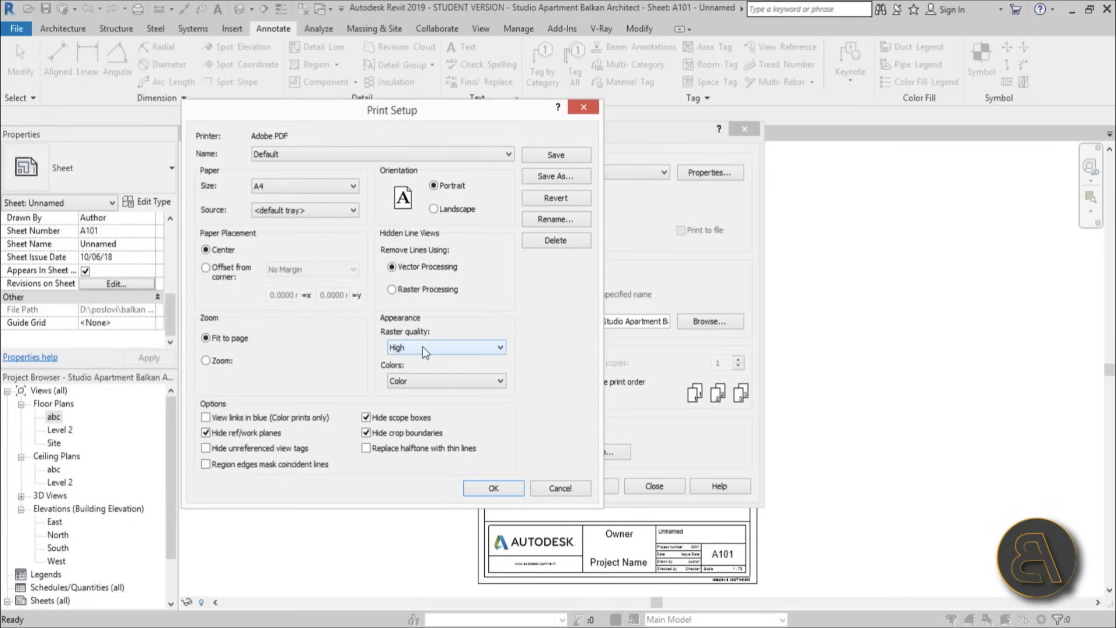
click(406, 382)
click(410, 411)
click(415, 380)
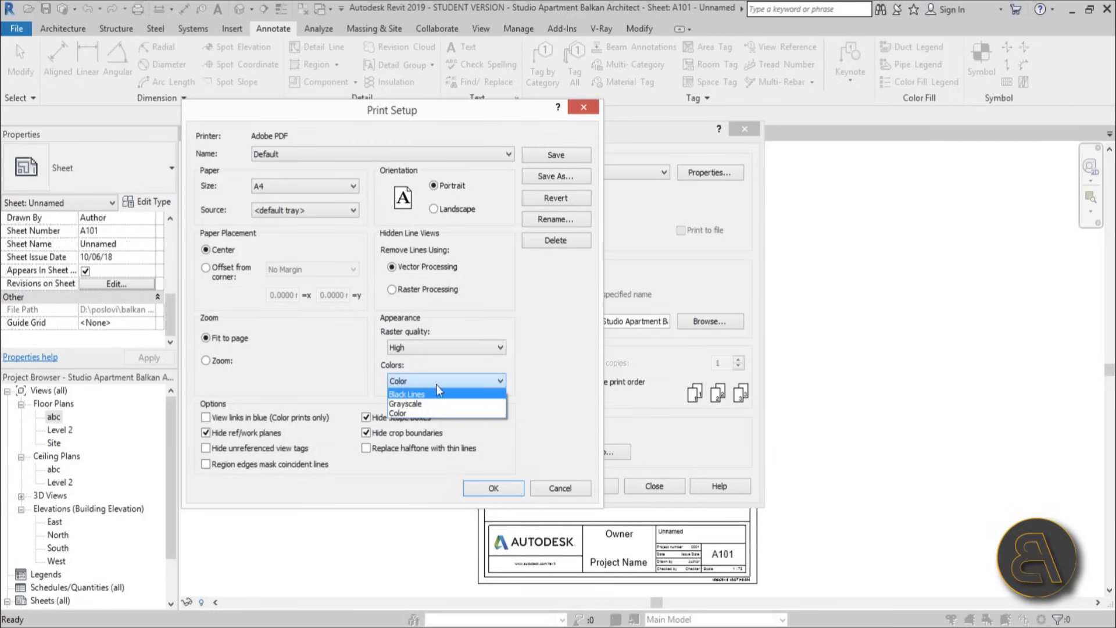
Step: Keep Color output, set zoom to 100% size, and accept the print setup
click(395, 412)
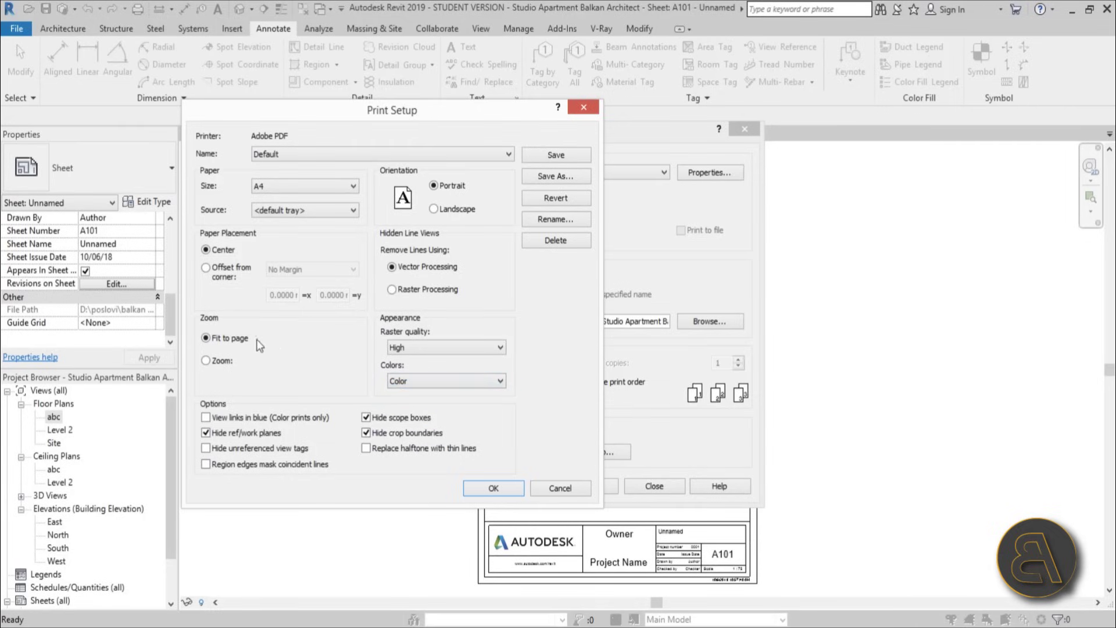
click(223, 361)
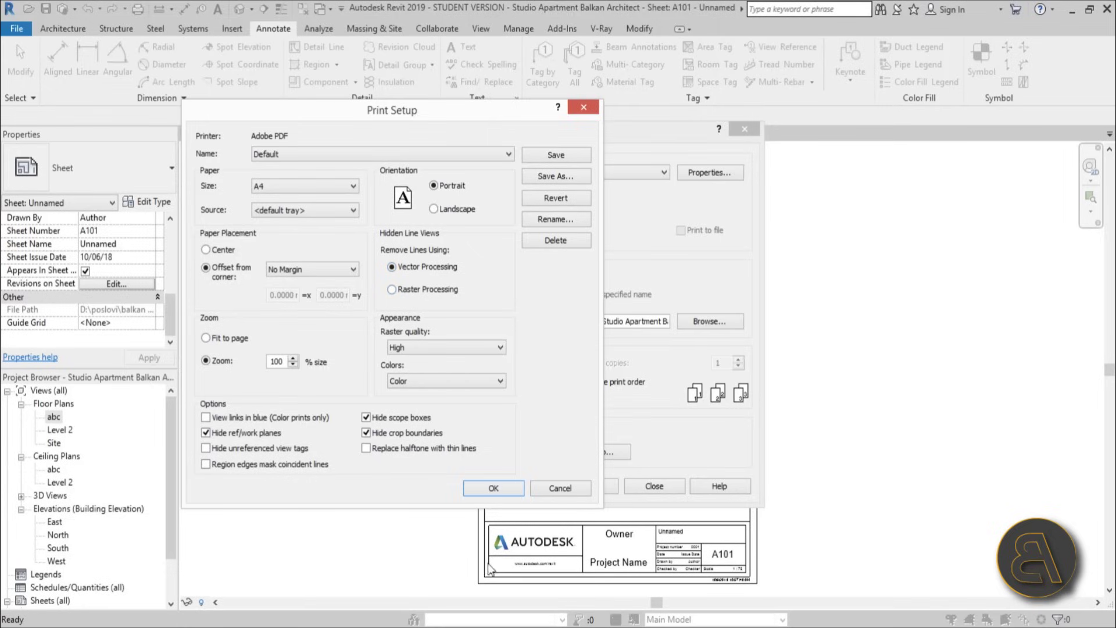
click(488, 488)
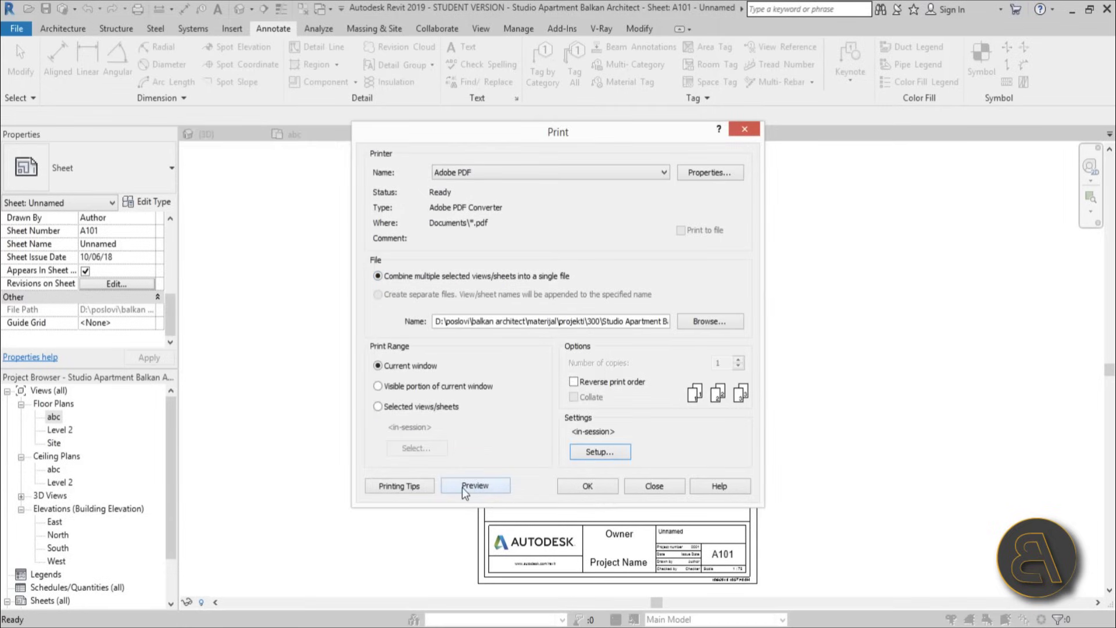
Step: Preview sheet A101 and print it to PDF as 'Studio Apartment Balkan Architect'
click(462, 486)
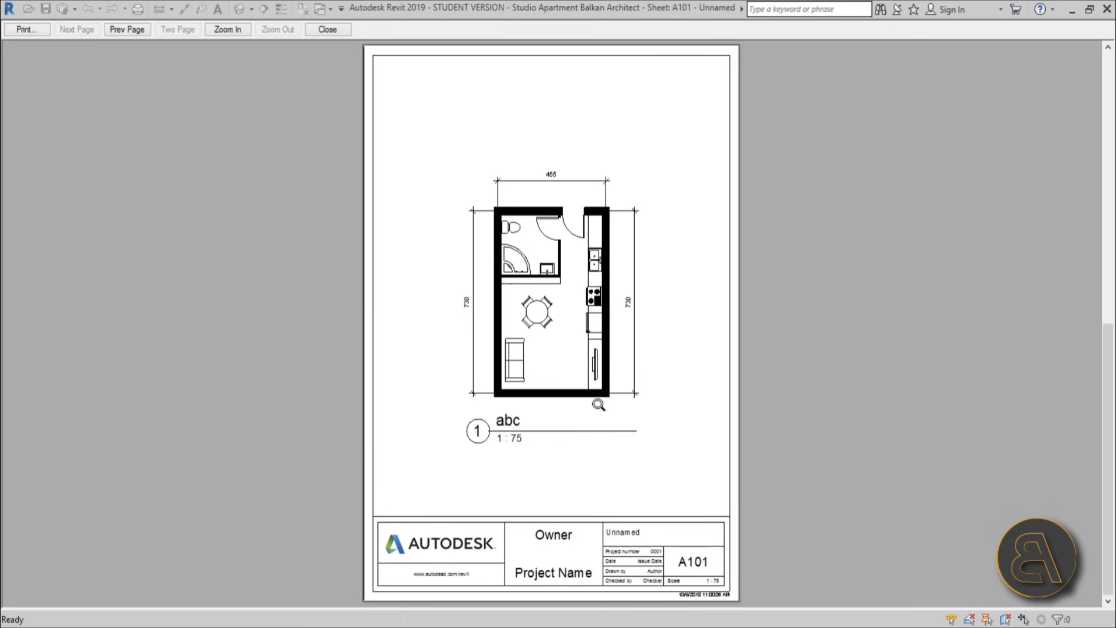
click(23, 30)
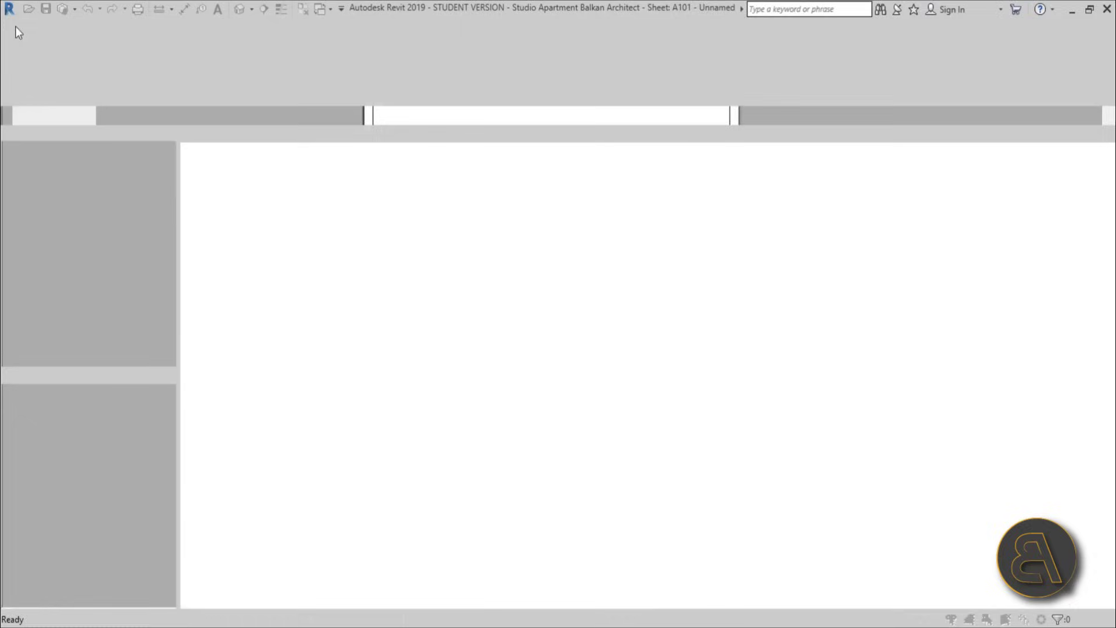
click(594, 487)
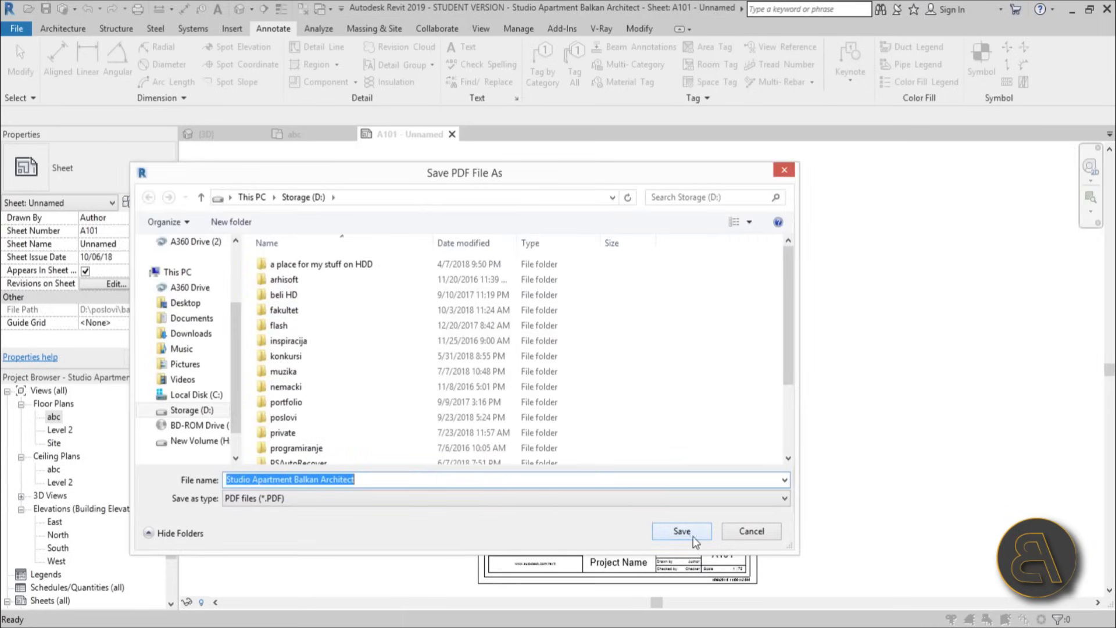
click(752, 531)
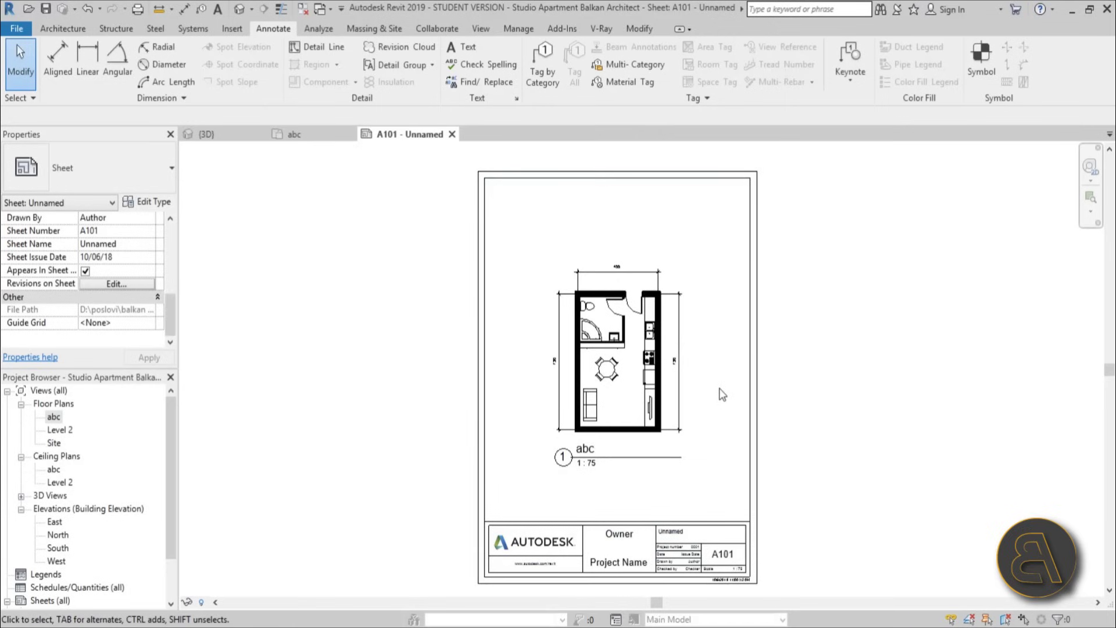